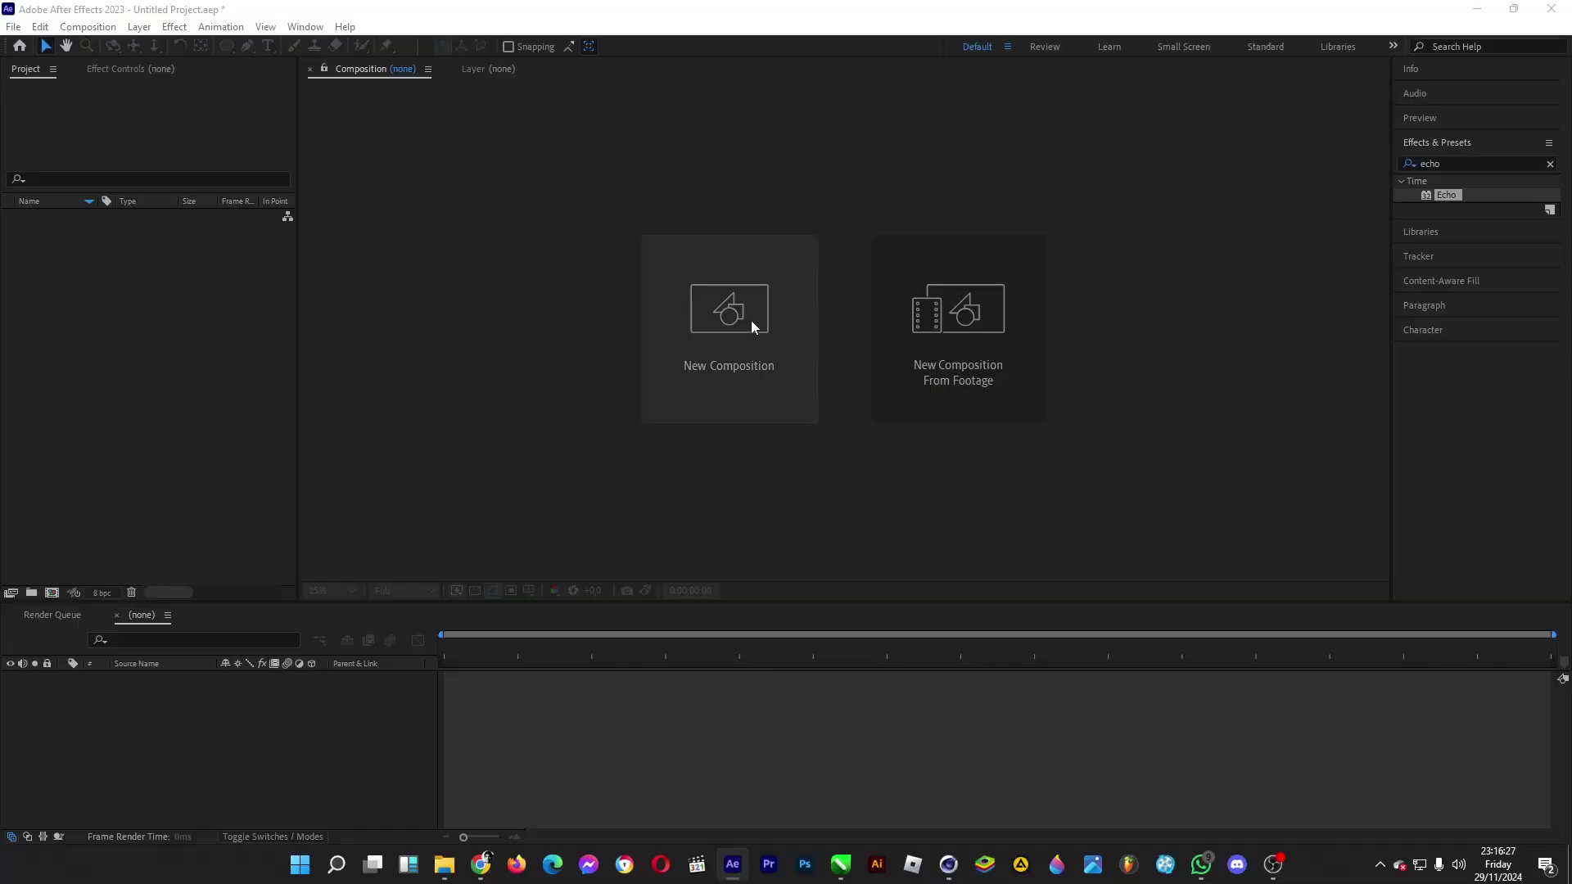
- Create a new 1920 × 1080 px composition at 60 frames per second with a 15-second duration
left_click(752, 326)
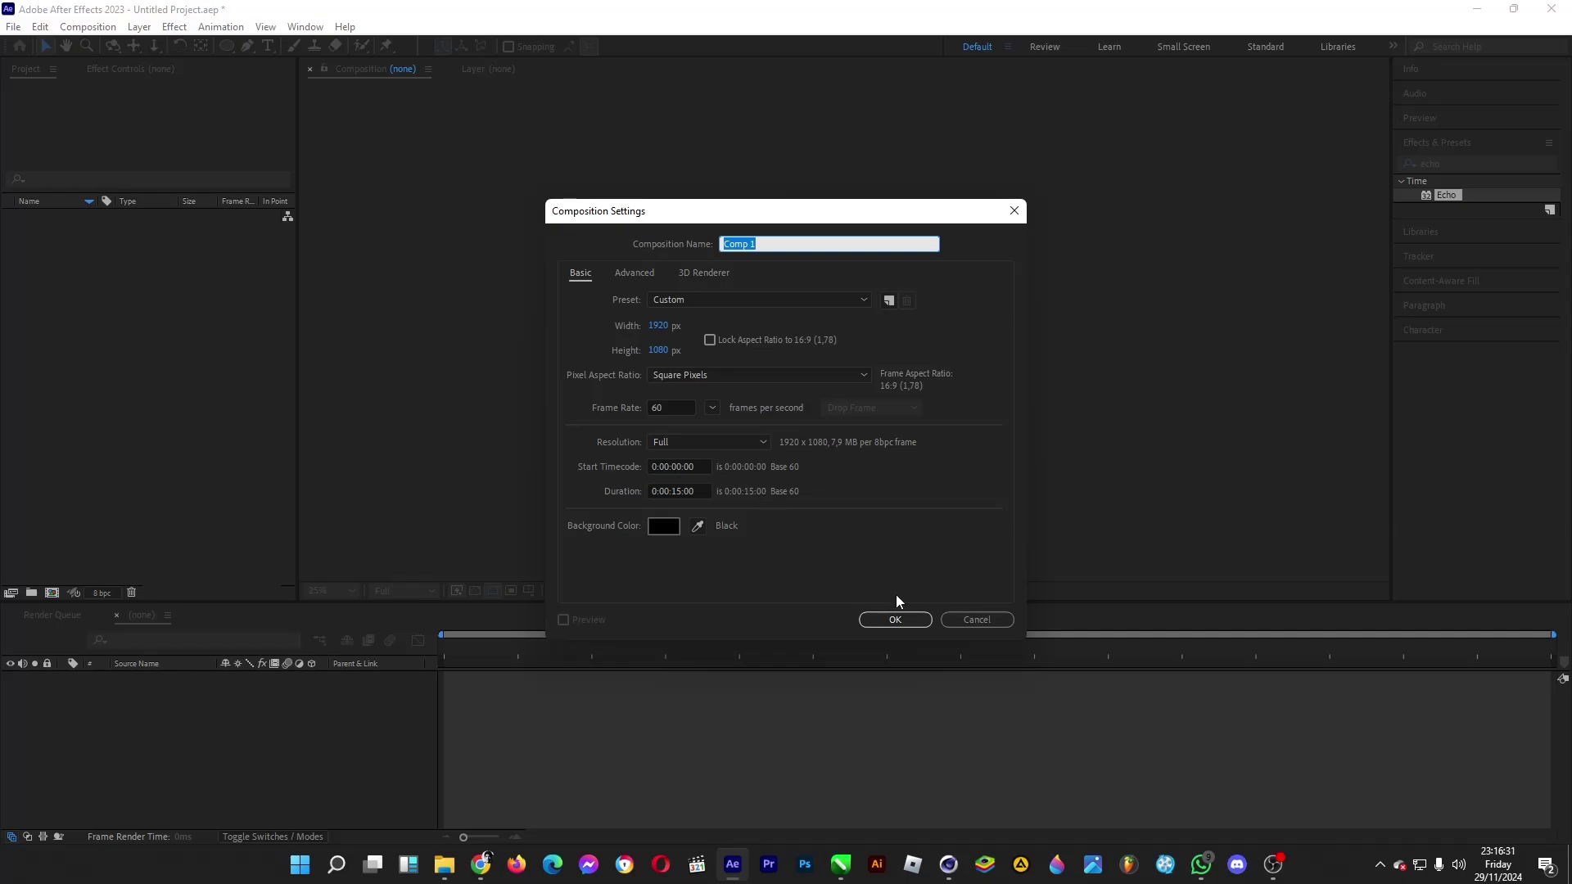
left_click(895, 619)
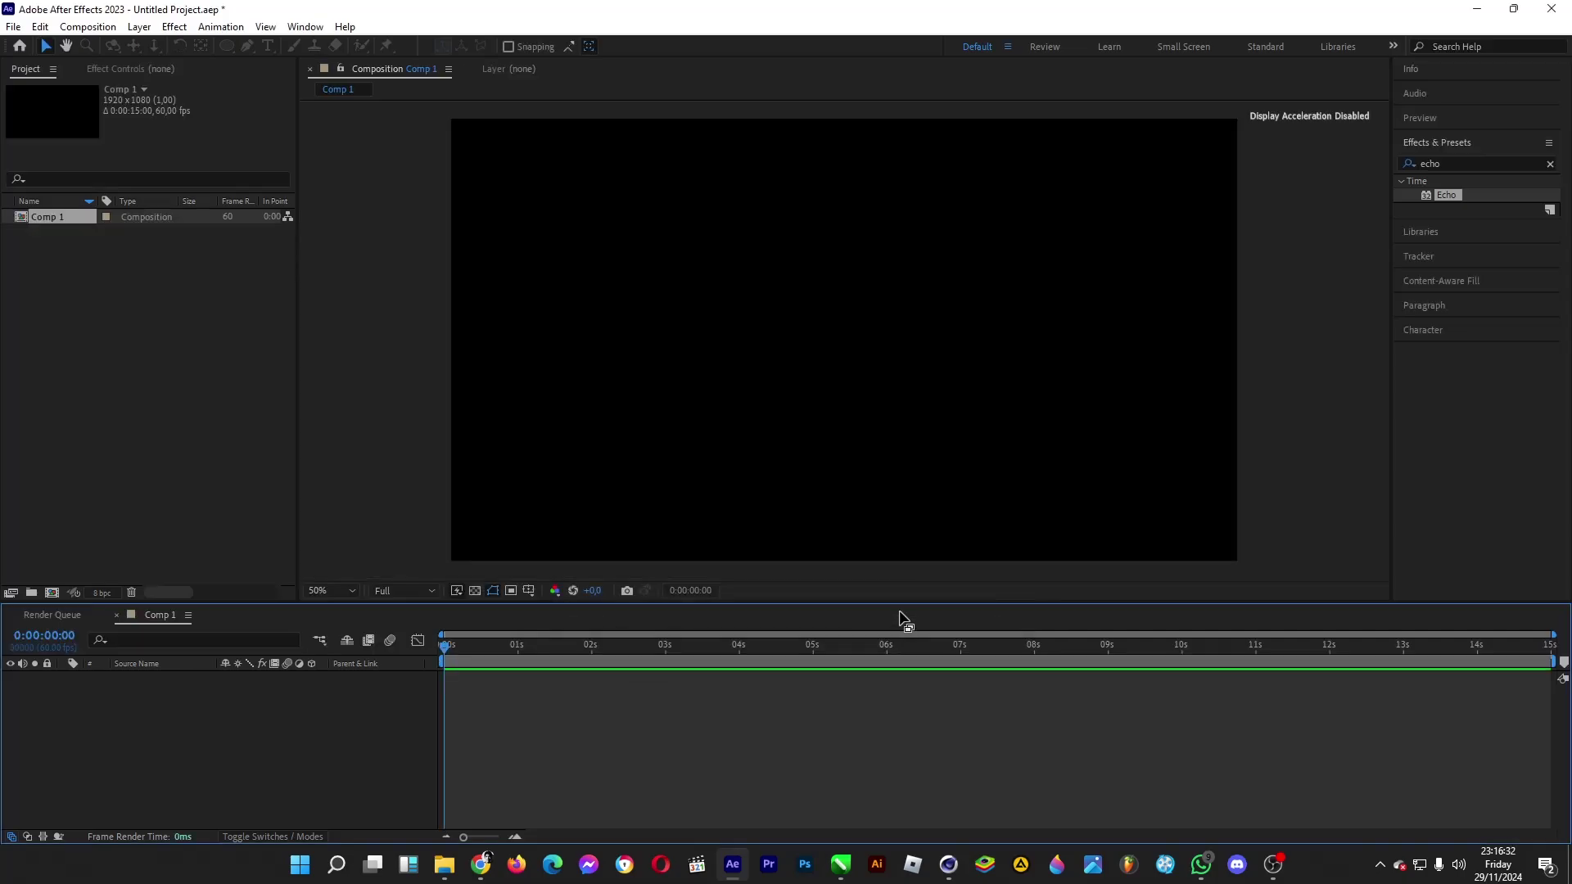
- Show the title/action safe guides and draw a circle with the Ellipse tool, centred on the composition and about as tall as the inner safe area
left_click(233, 46)
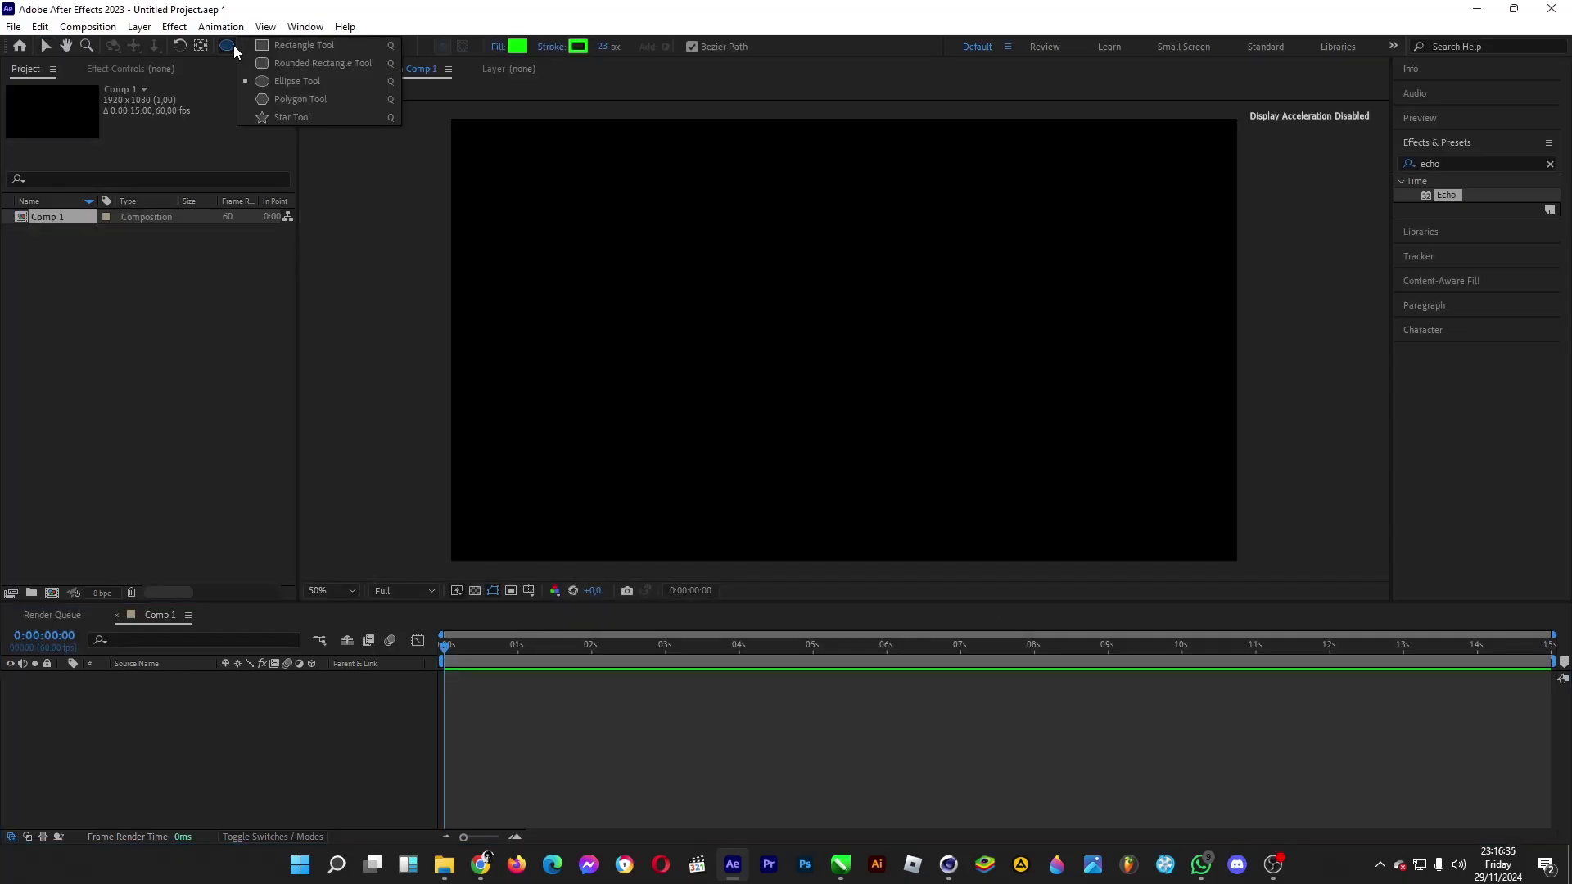
left_click(317, 82)
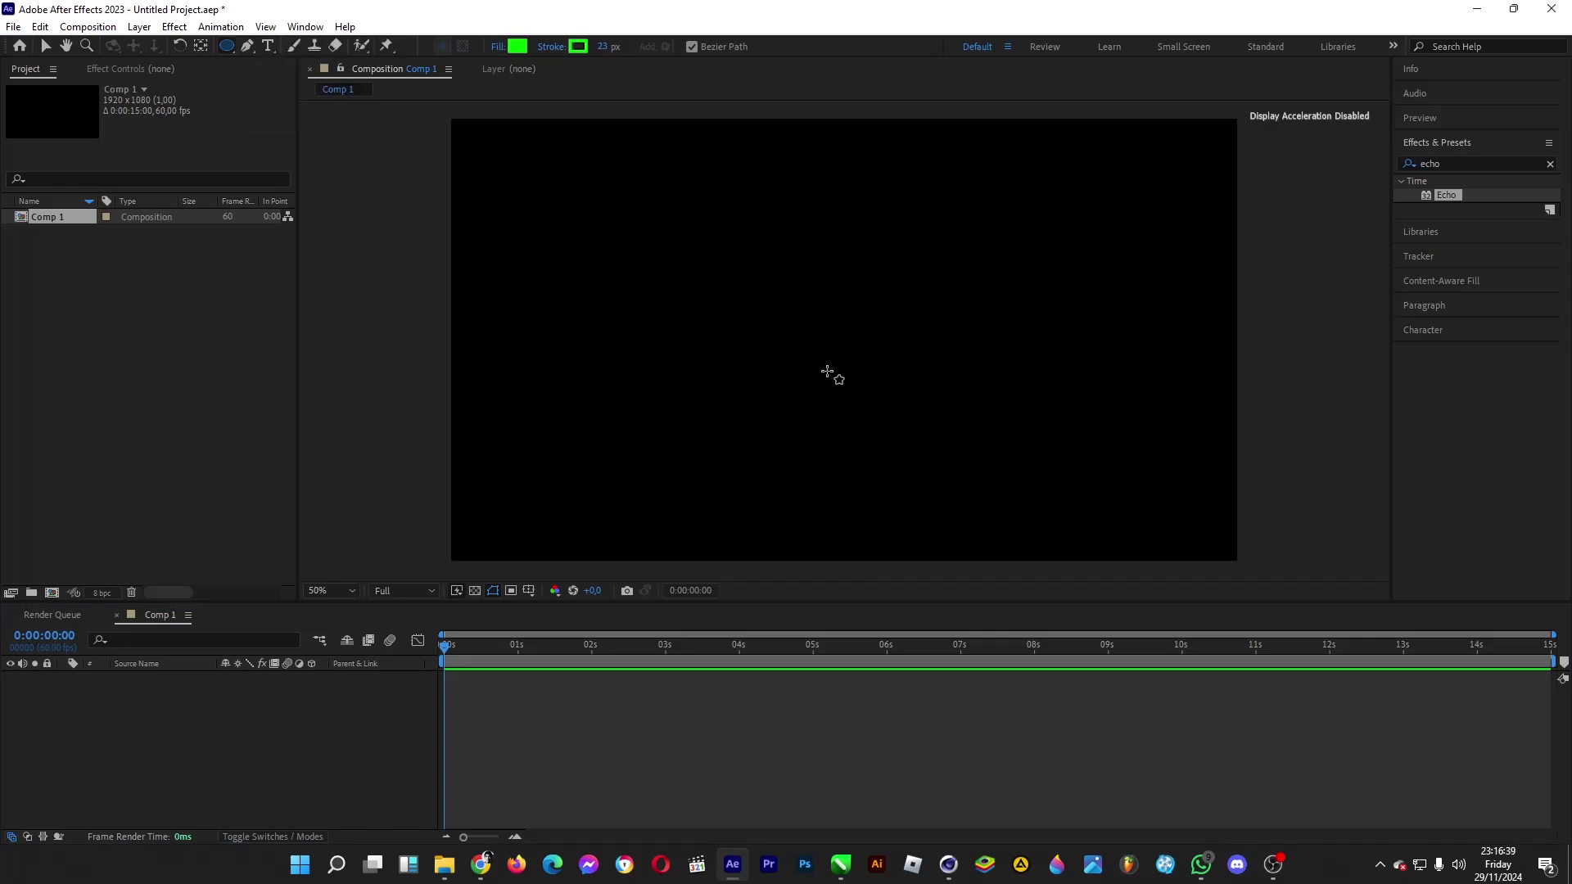
left_click(532, 590)
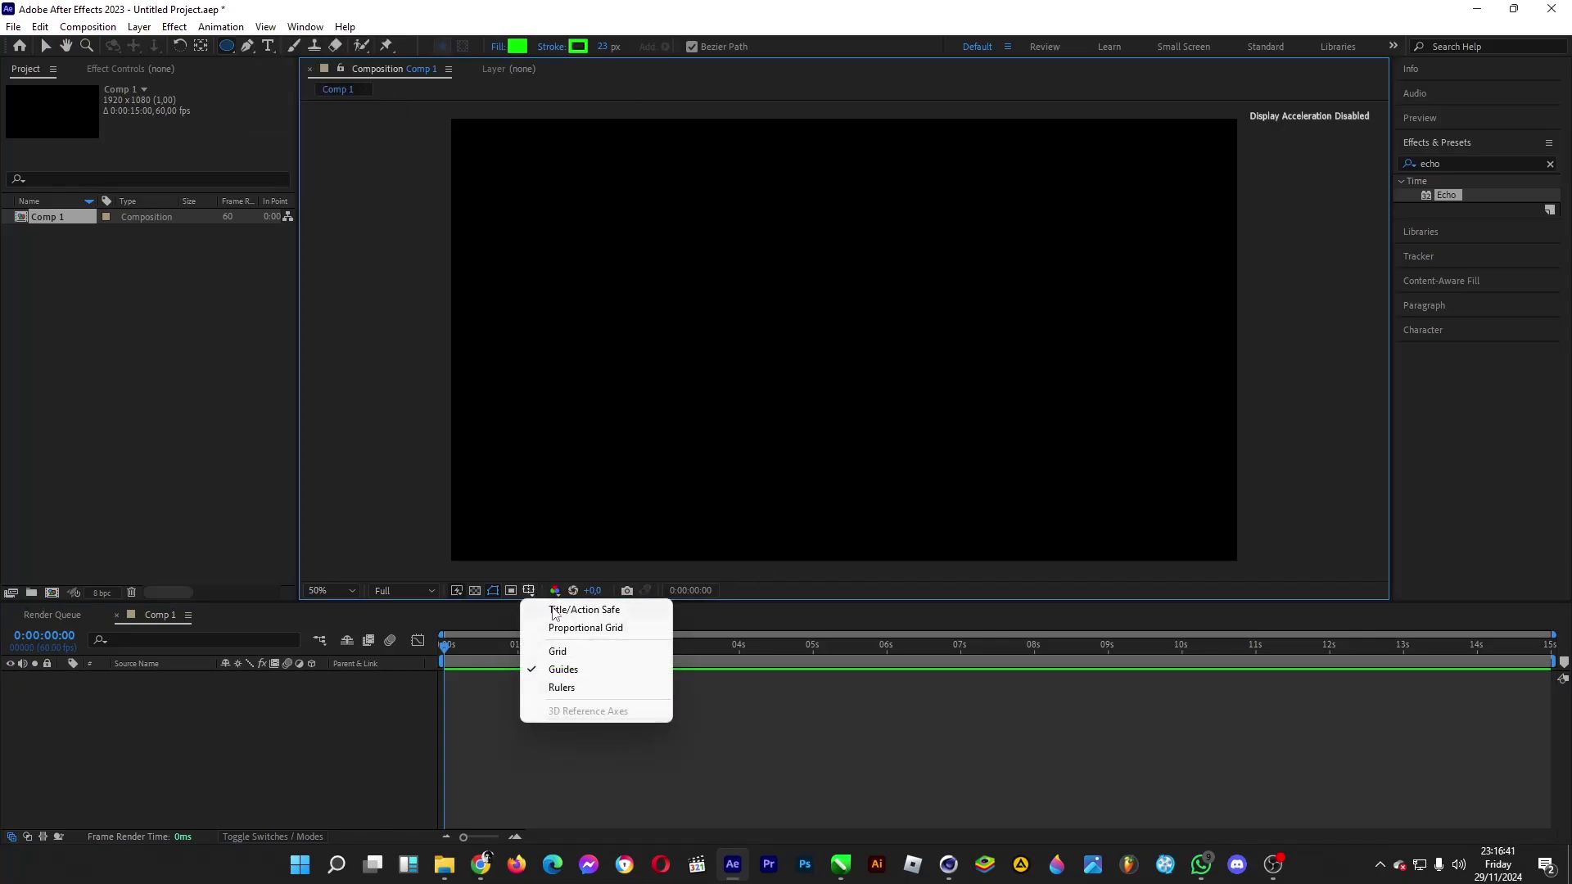
left_click(563, 612)
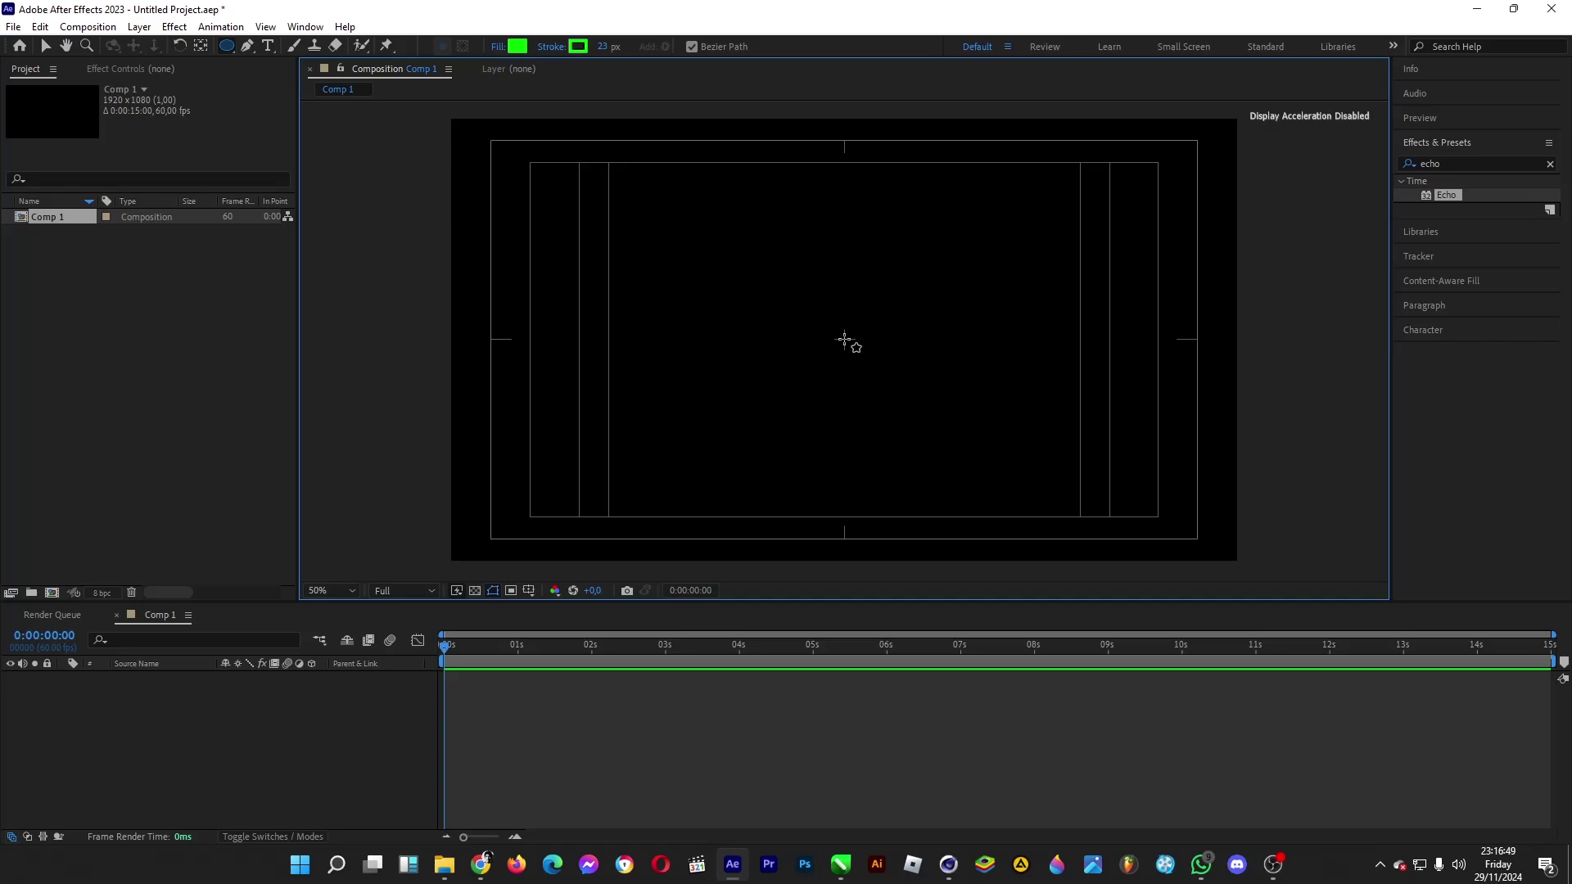
left_click_drag(844, 340, 1010, 512)
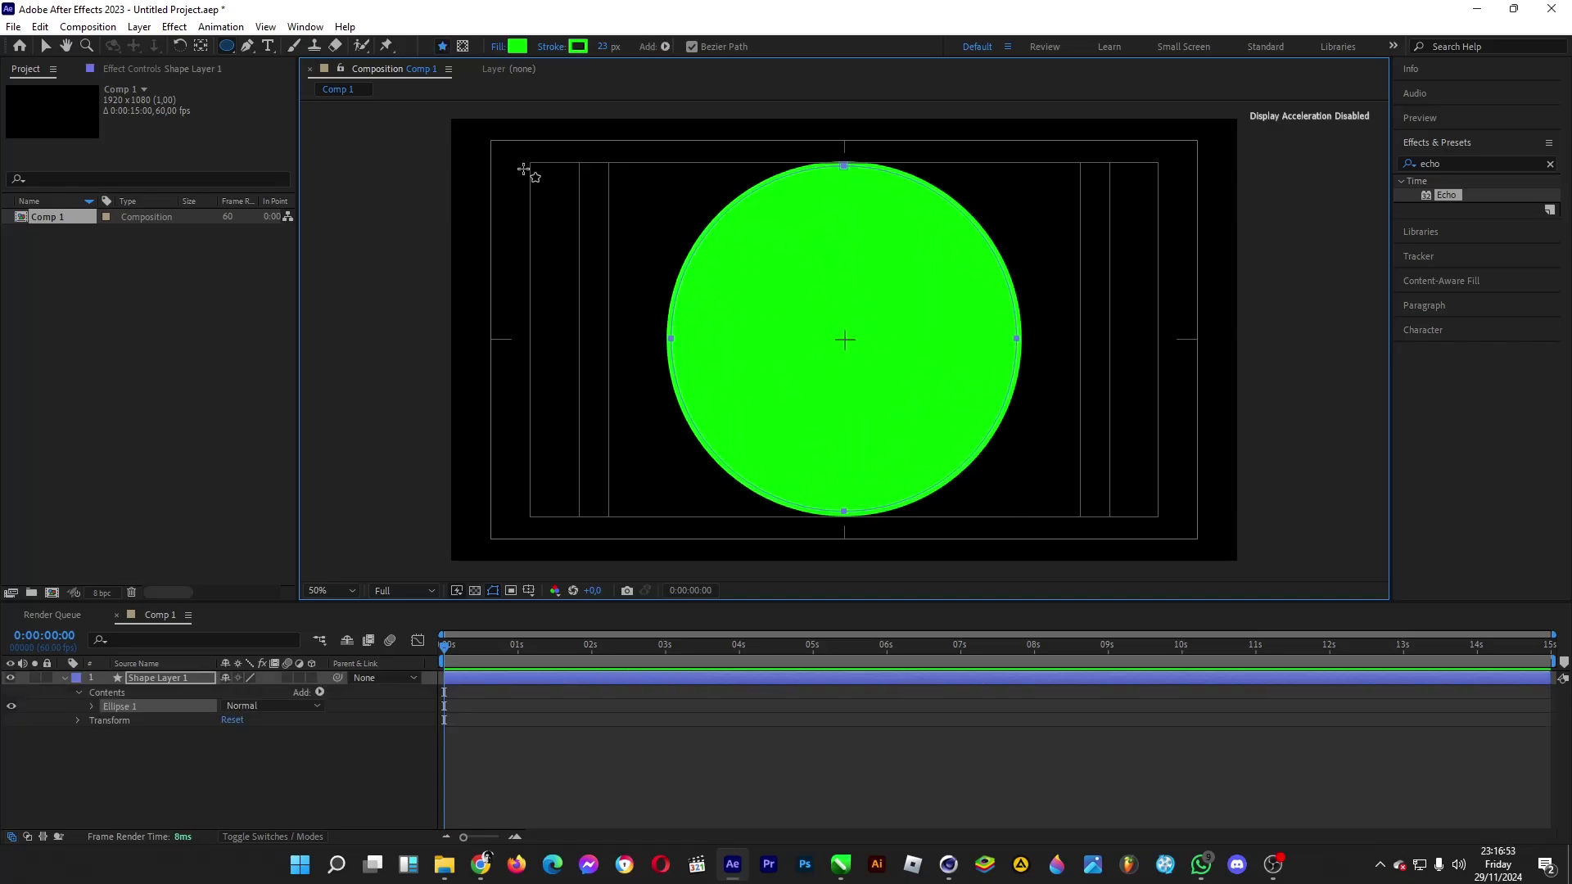
- Remove the circle's fill and set its stroke width to 4 px
left_click(499, 47)
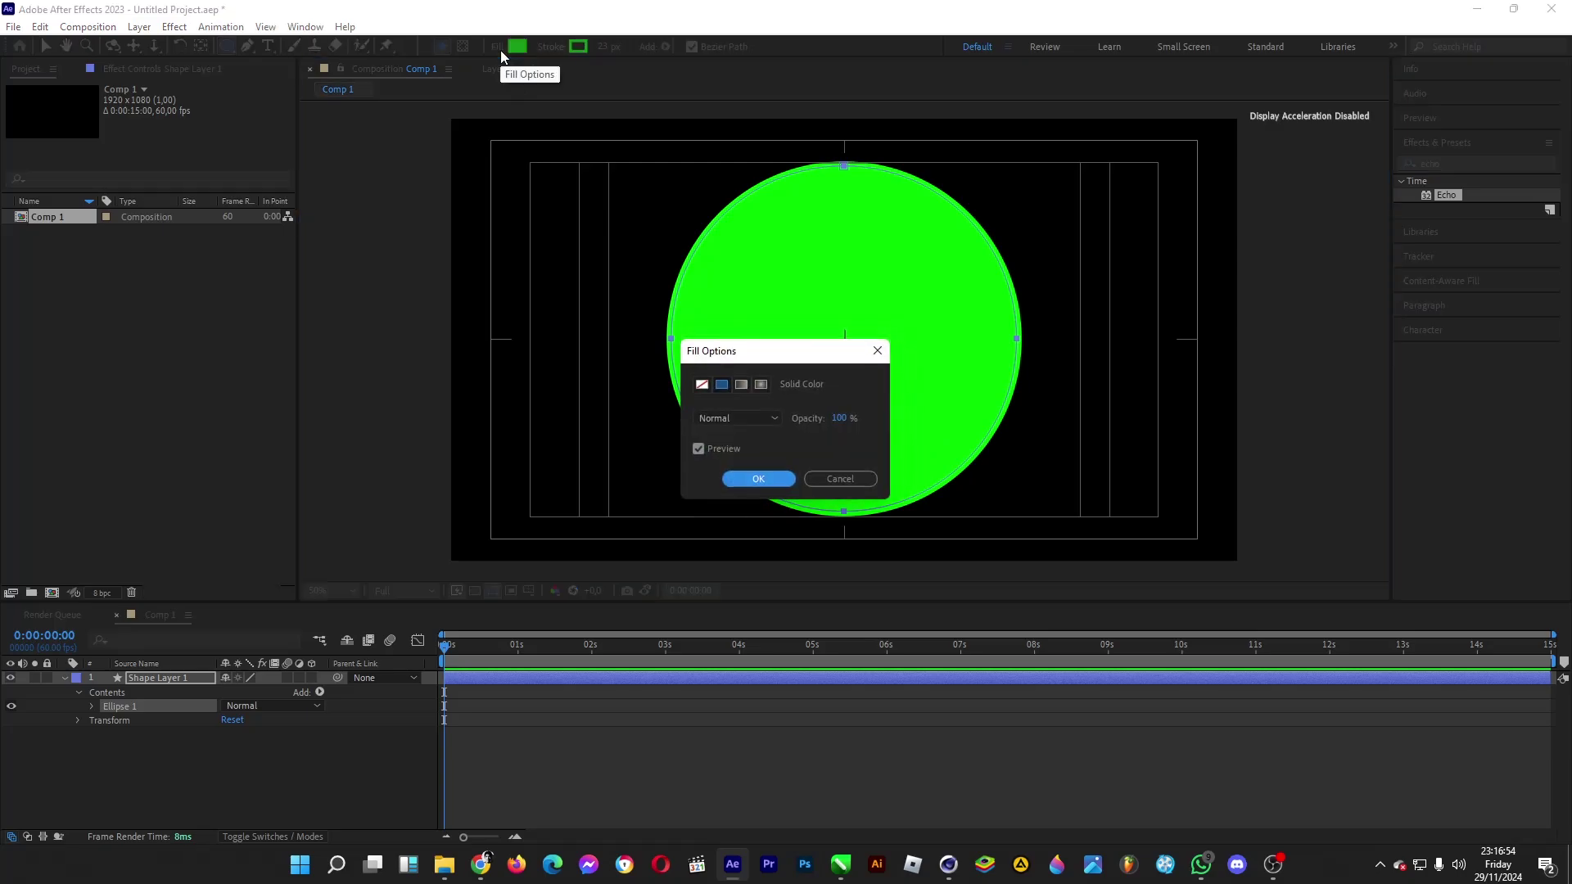
left_click(702, 384)
left_click(757, 478)
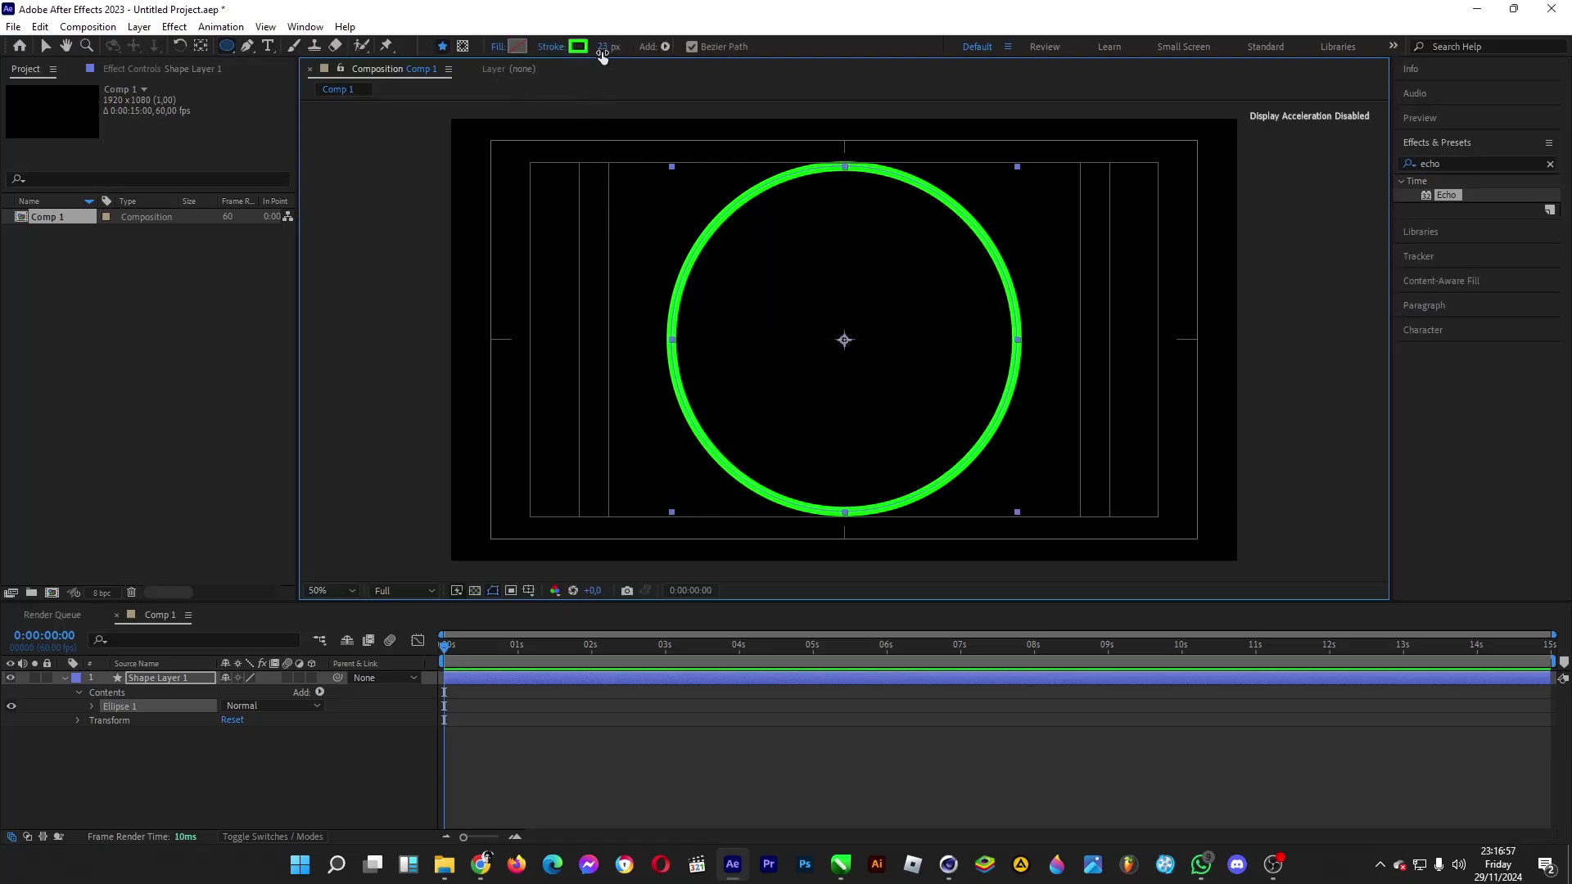
left_click_drag(603, 47, 583, 49)
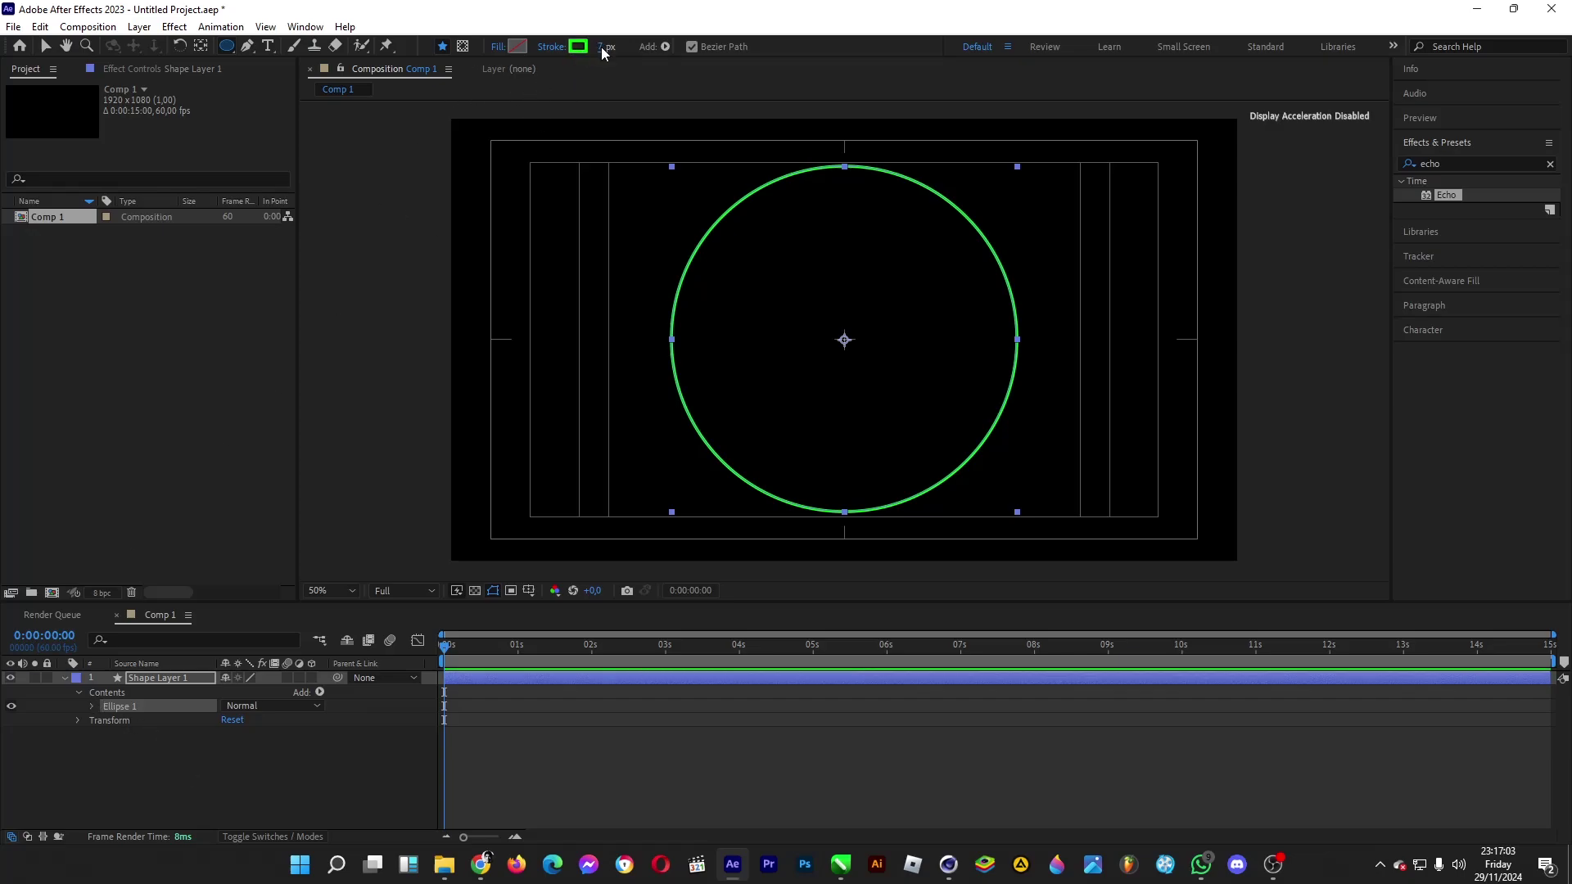
left_click(601, 46)
type("4")
key("Return")
left_click(179, 759)
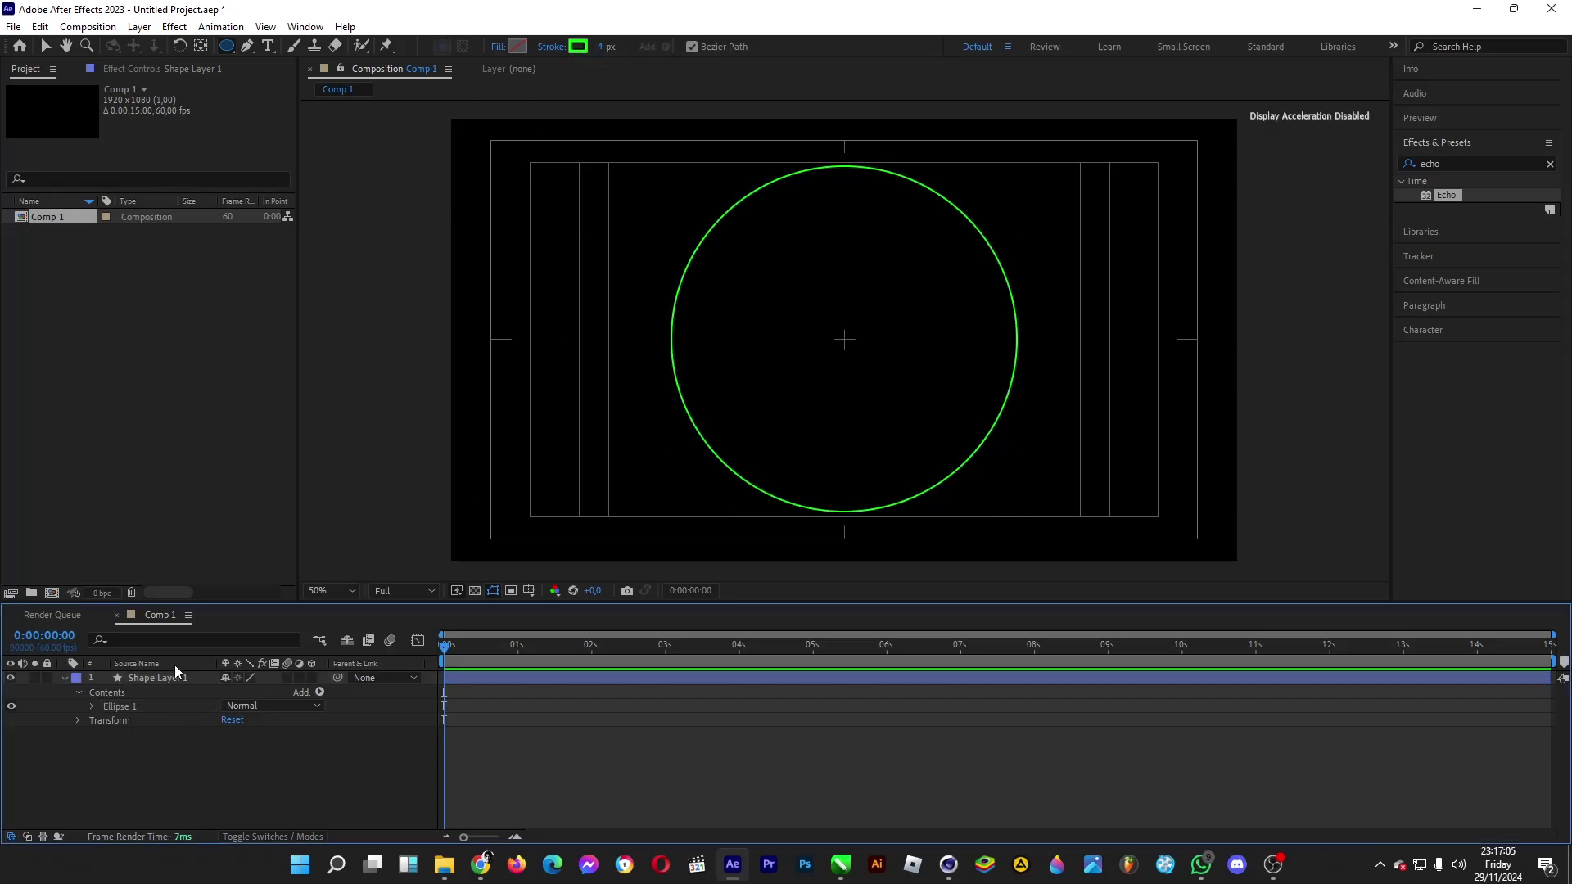
- Duplicate Shape Layer 1 and scale the ellipse of the original layer to 79% to form a second ring
left_click(175, 676)
key("ctrl+d")
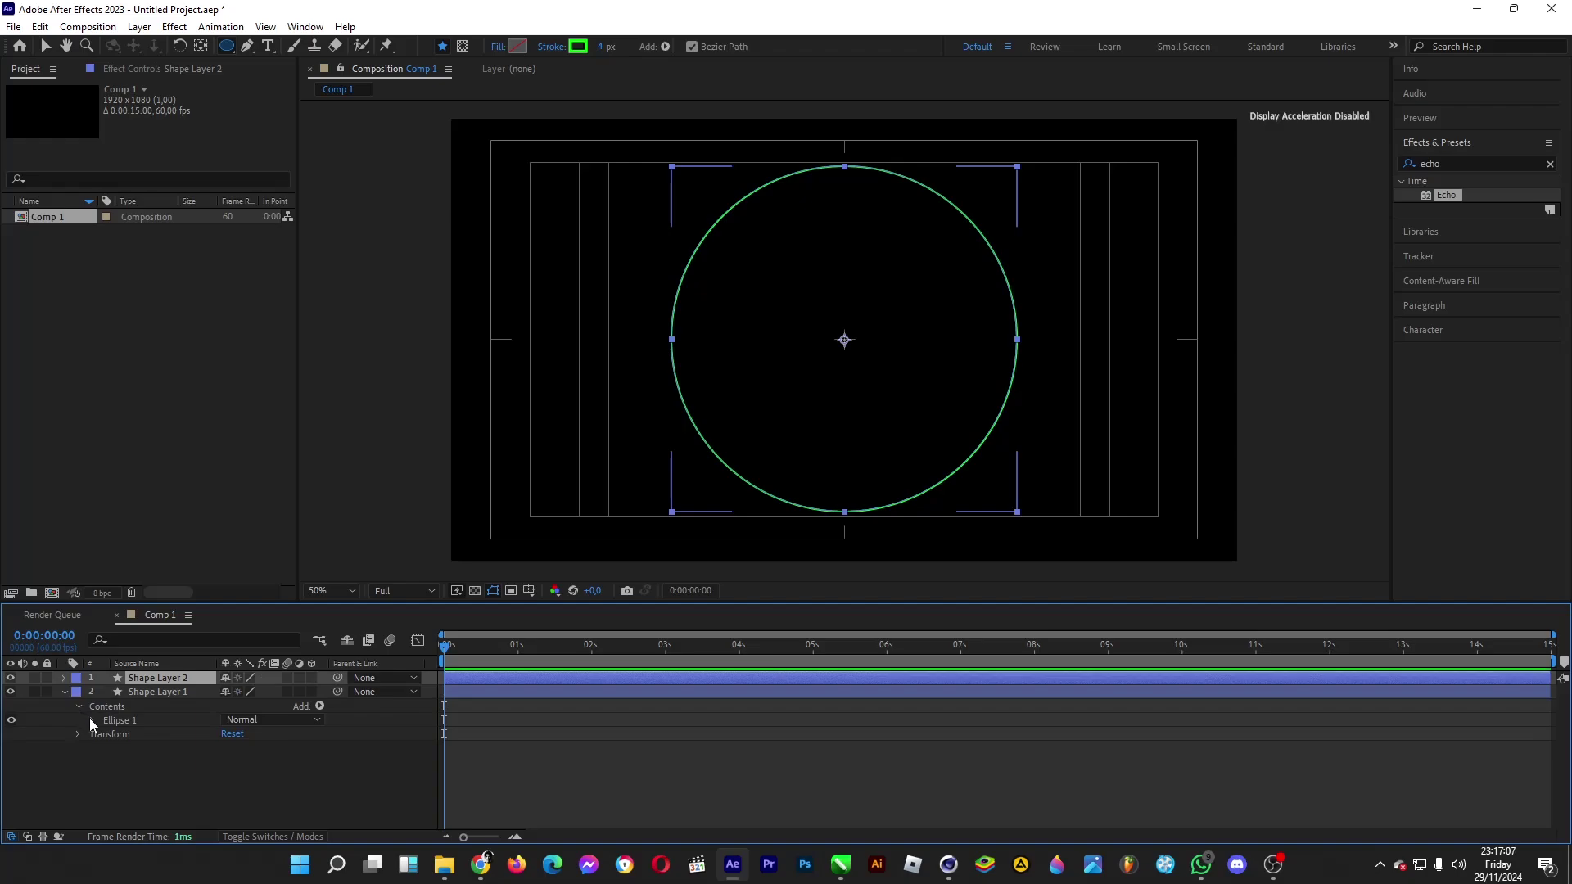
left_click(92, 720)
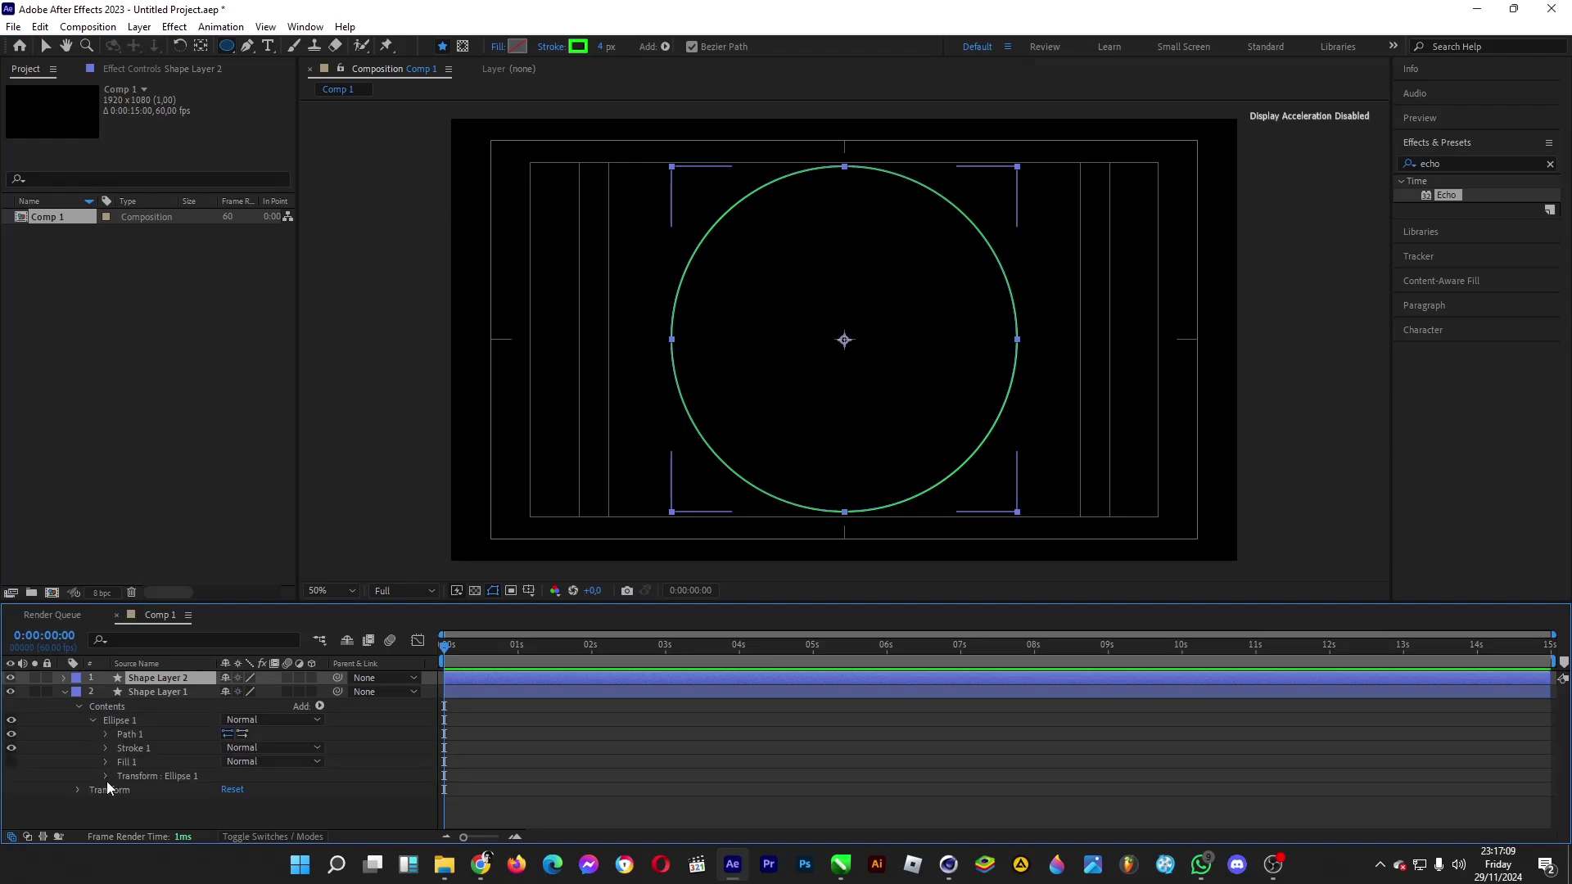
left_click(105, 776)
left_click_drag(250, 767, 246, 768)
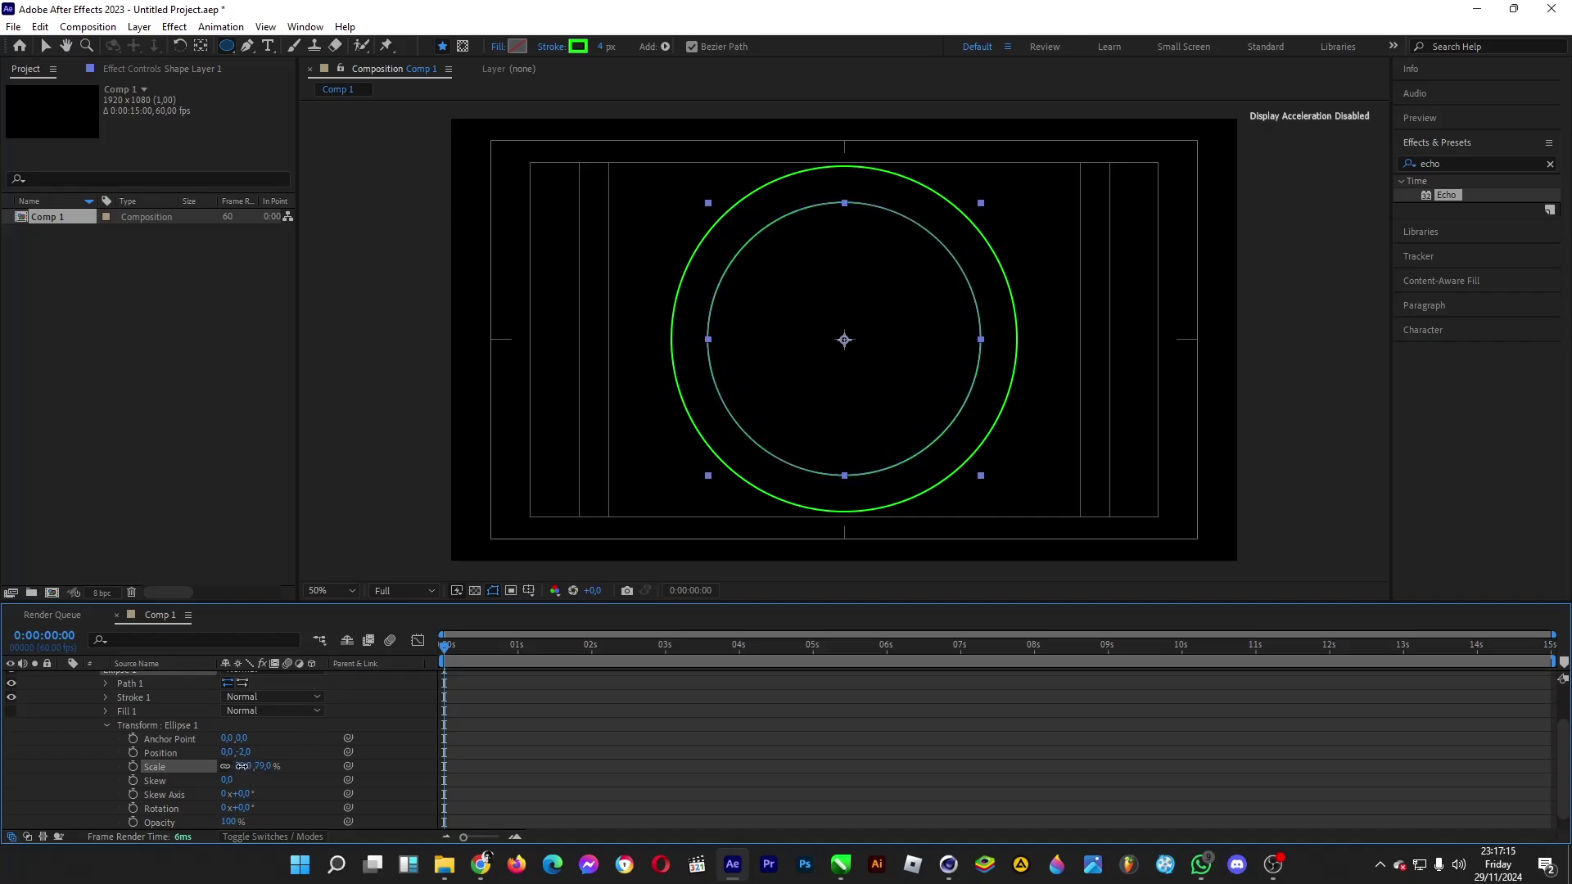
- Duplicate Shape Layer 1 again and scale the original's ellipse to 58% to form a third ring
scroll(159, 720, "up", 2)
left_click(149, 694)
key("ctrl+d")
scroll(180, 749, "down", 3)
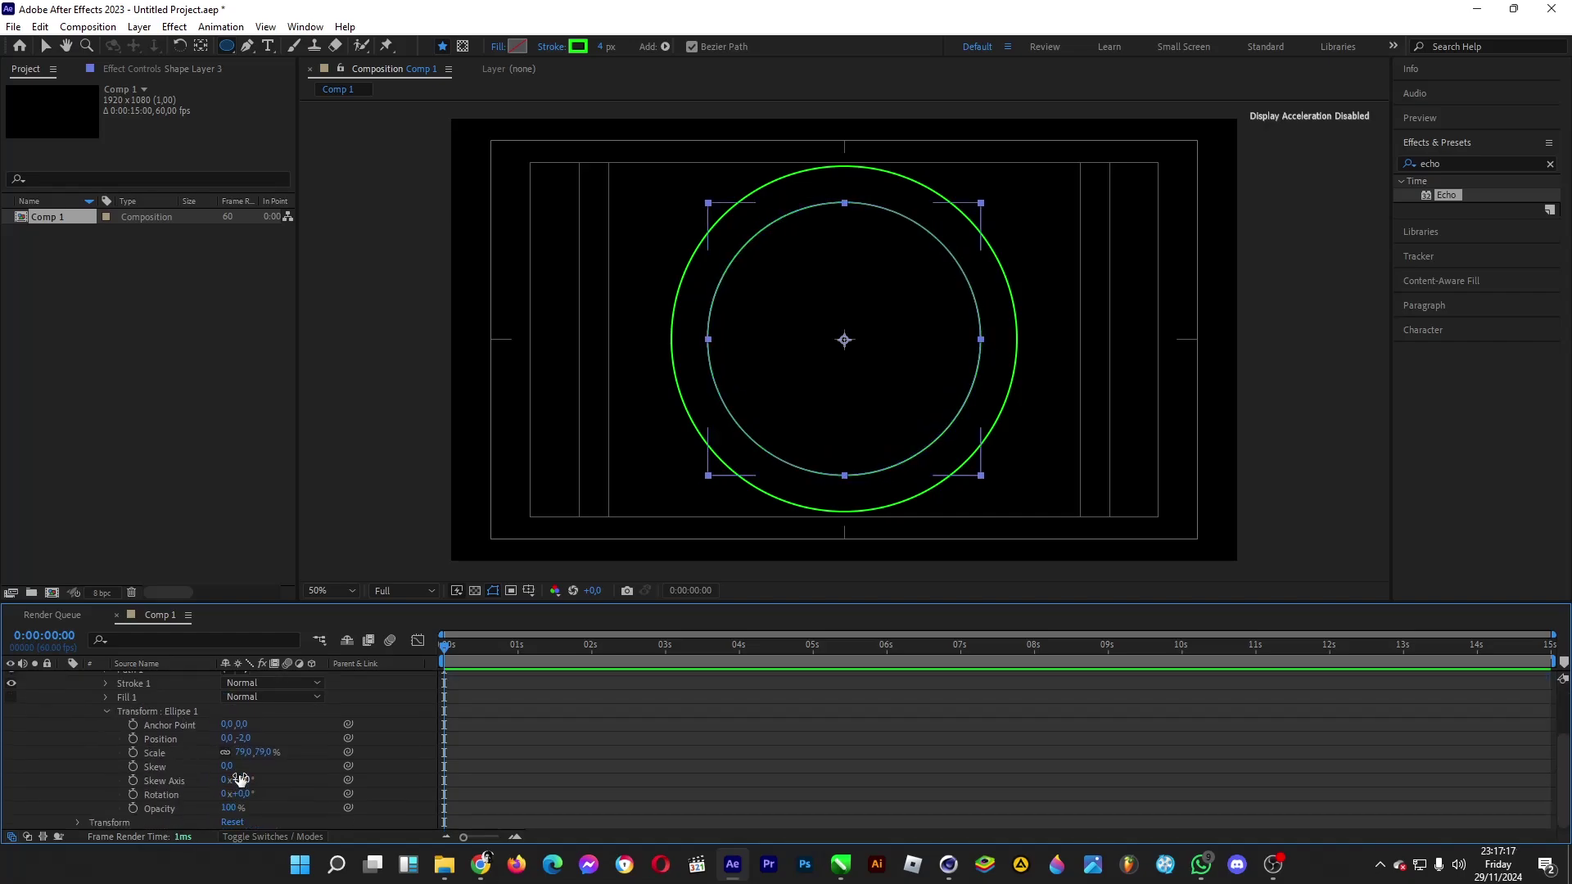
left_click_drag(246, 752, 234, 760)
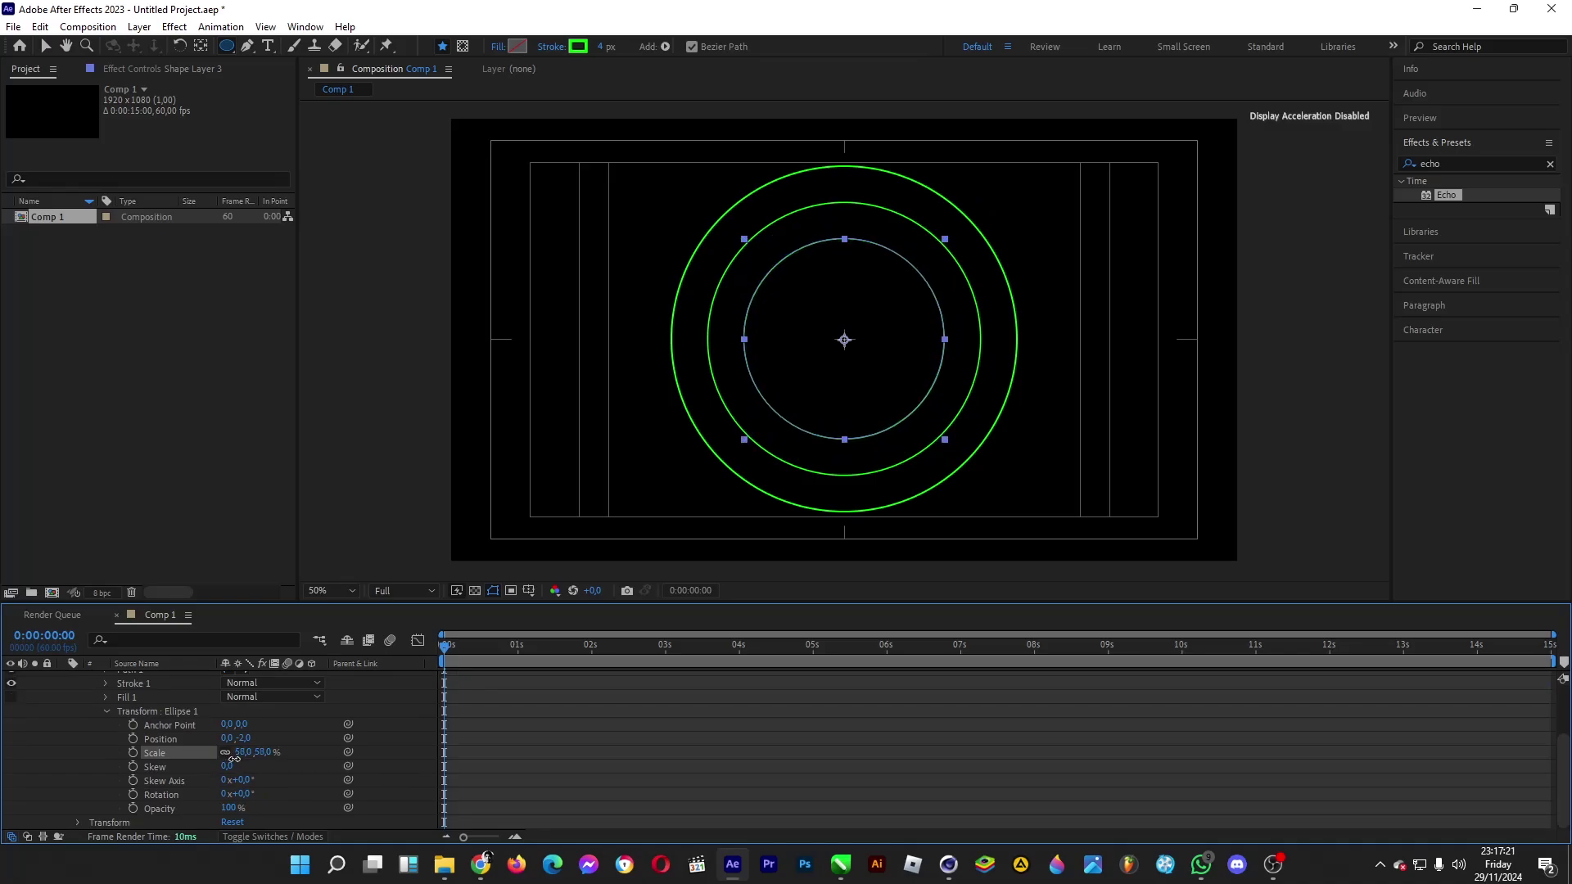
- Make another duplicate of Shape Layer 1 and scale the original's ellipse to 32% to form a fourth ring
scroll(149, 727, "up", 3)
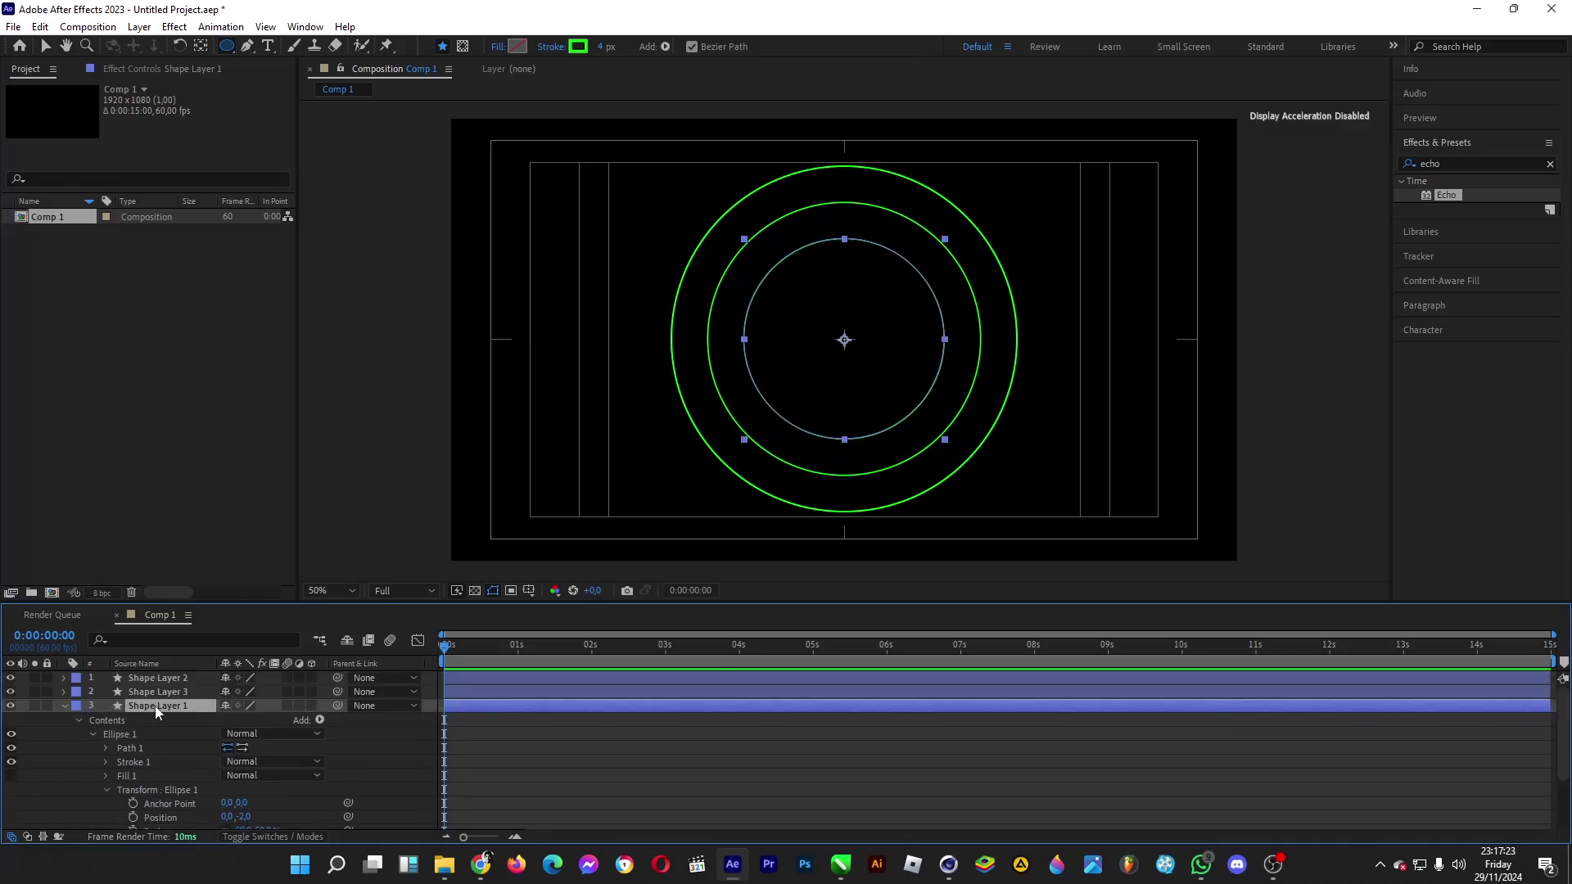
left_click(154, 706)
key("ctrl+d")
scroll(215, 789, "down", 3)
left_click_drag(247, 758, 226, 761)
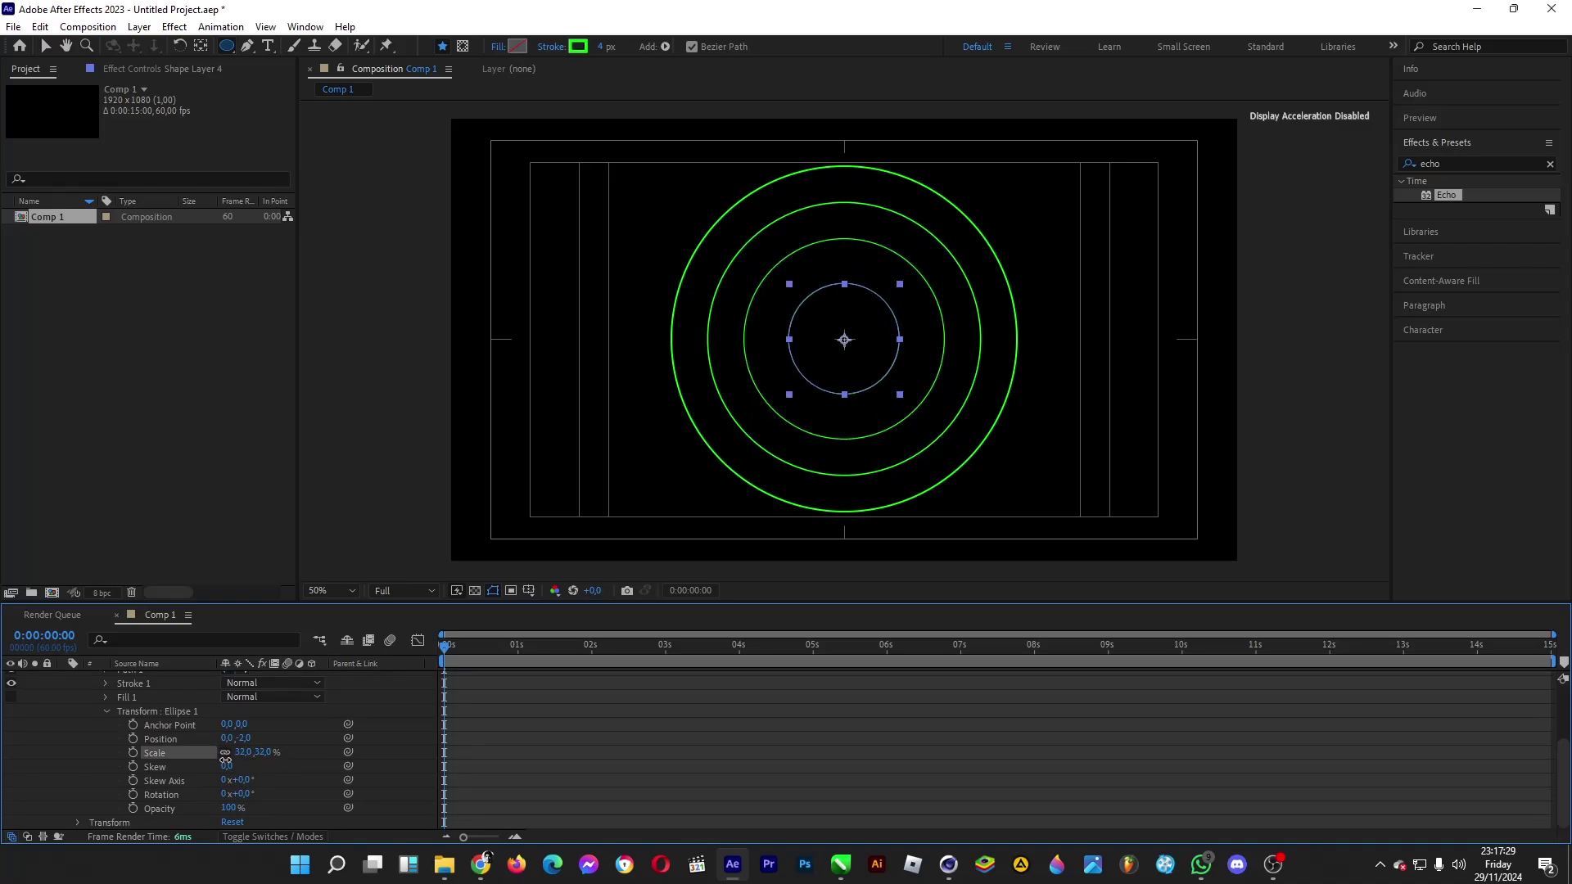
- Set the ellipse scale in Shape Layer 4 to 56% to even out the ring spacing
scroll(212, 749, "up", 5)
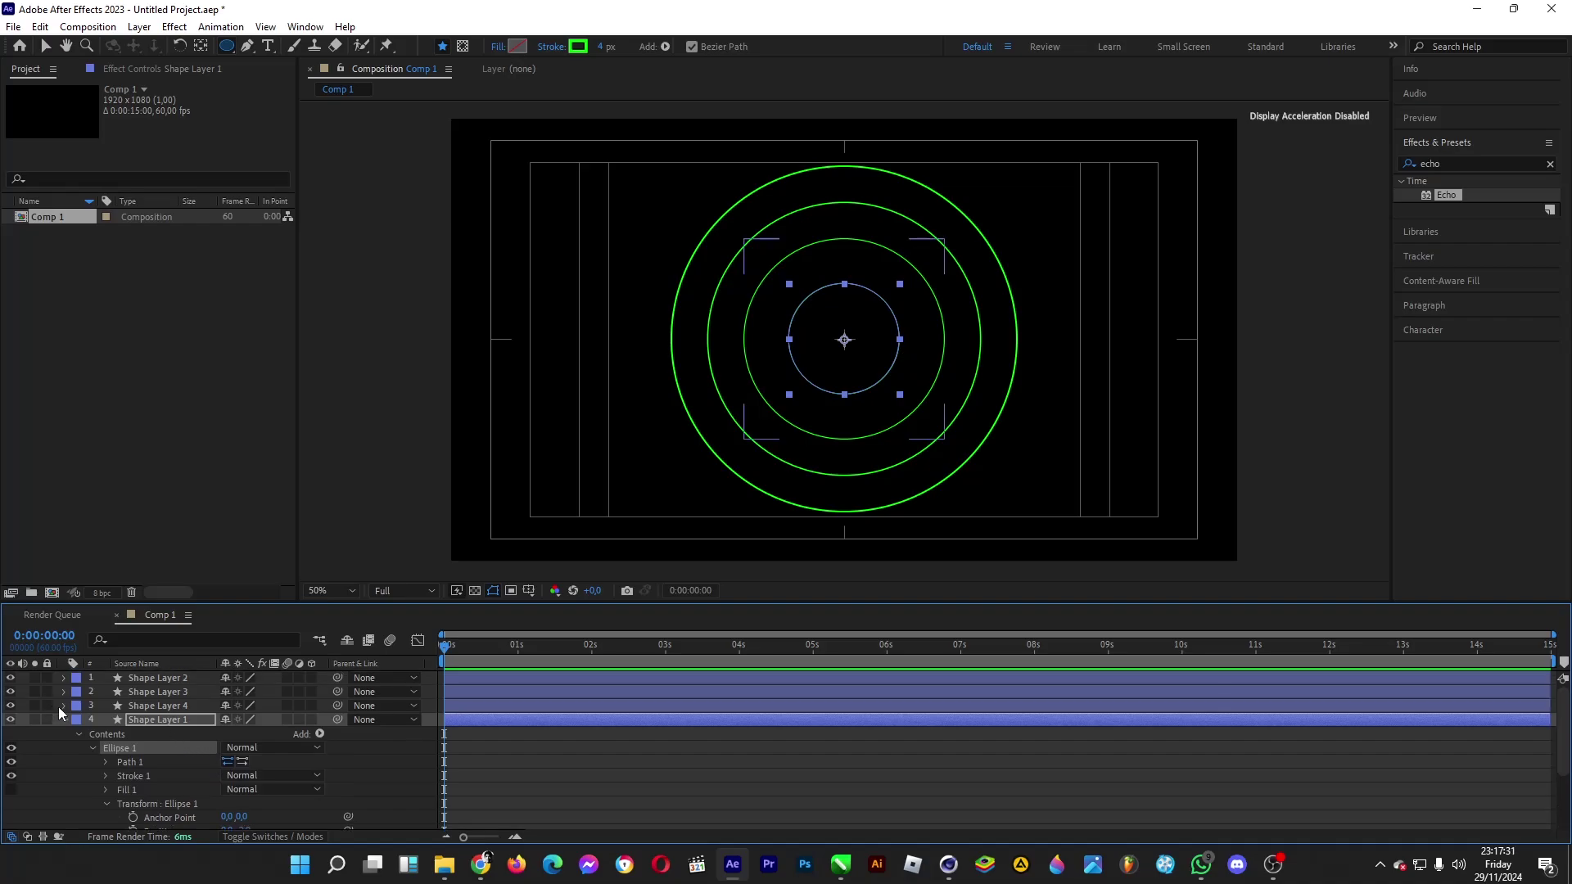
left_click(97, 755)
left_click(79, 719)
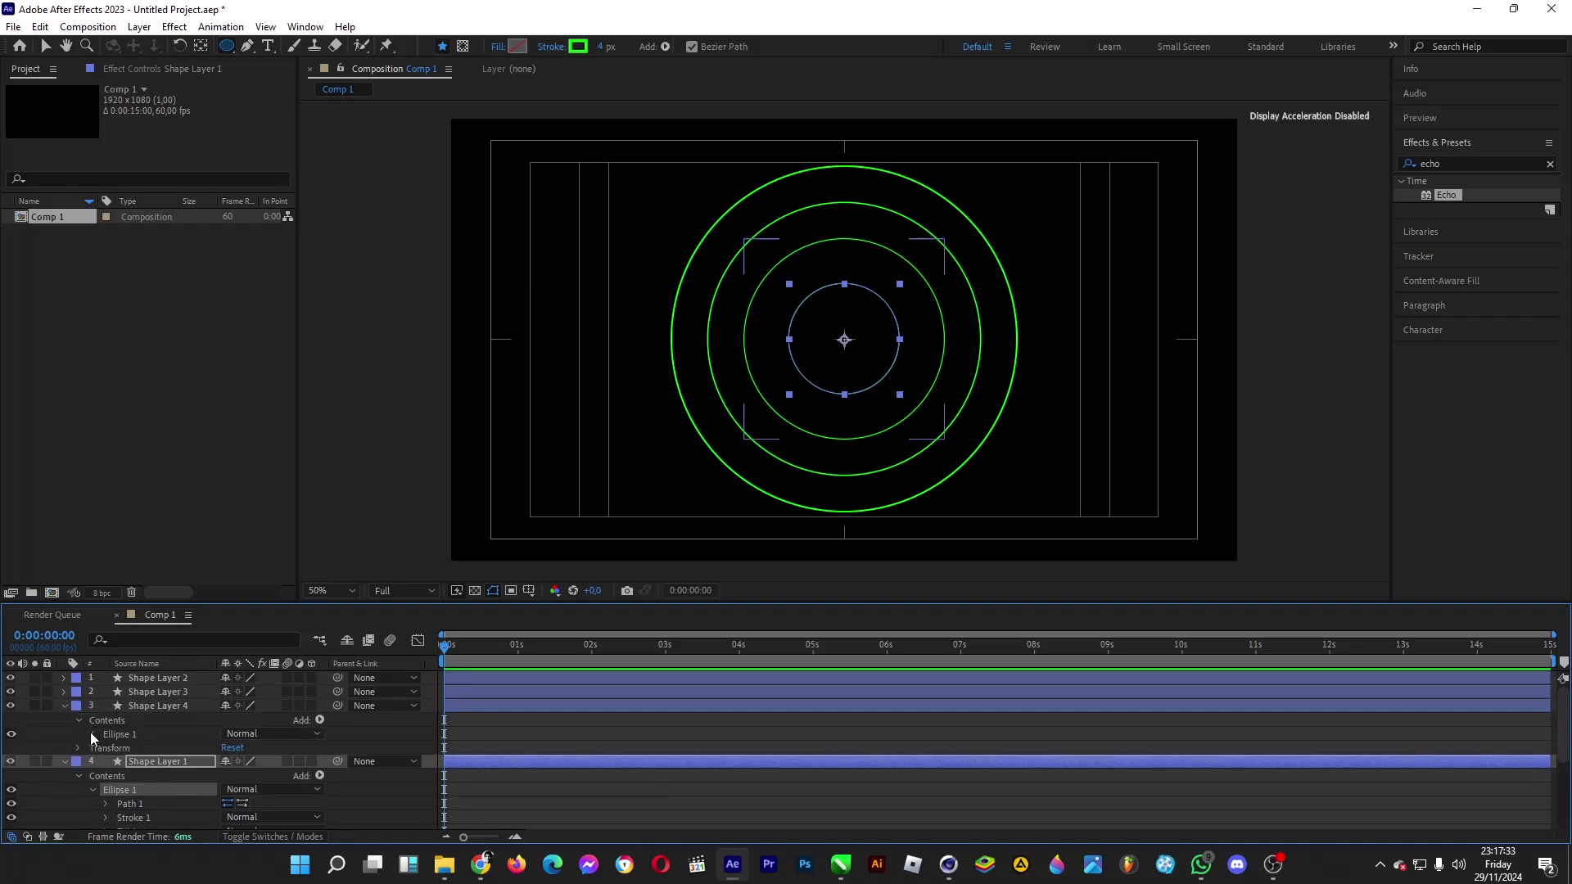
left_click(103, 790)
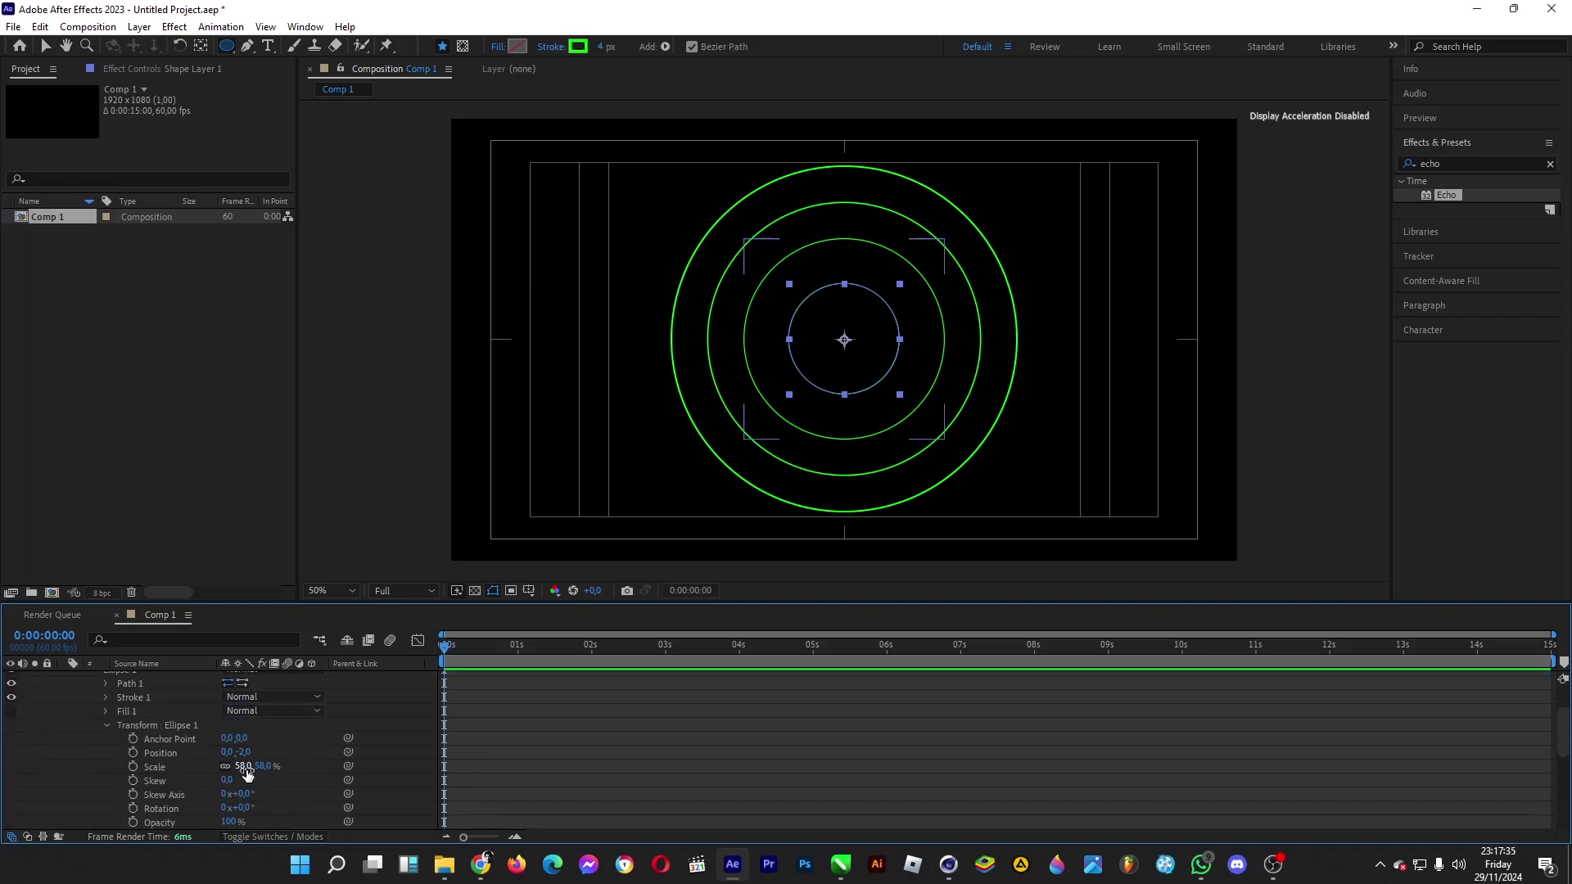
mouse_move(246, 773)
left_mouse_down()
mouse_move(270, 772)
mouse_move(247, 773)
left_mouse_up()
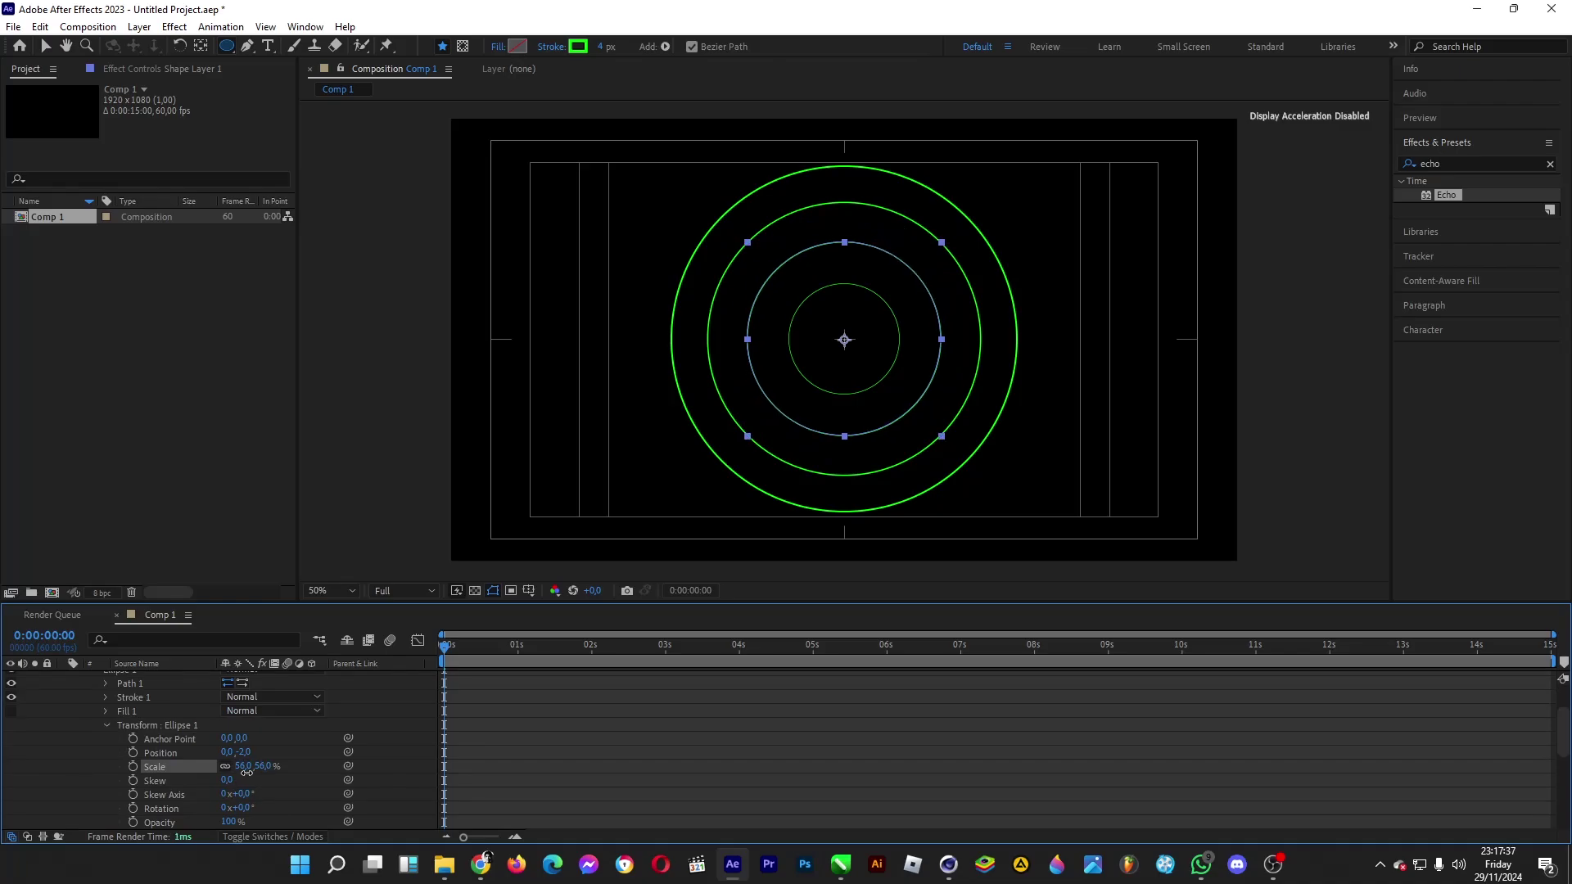
- Set the ellipse scale in Shape Layer 3 to 79%
scroll(247, 773, "up", 3)
left_click(65, 691)
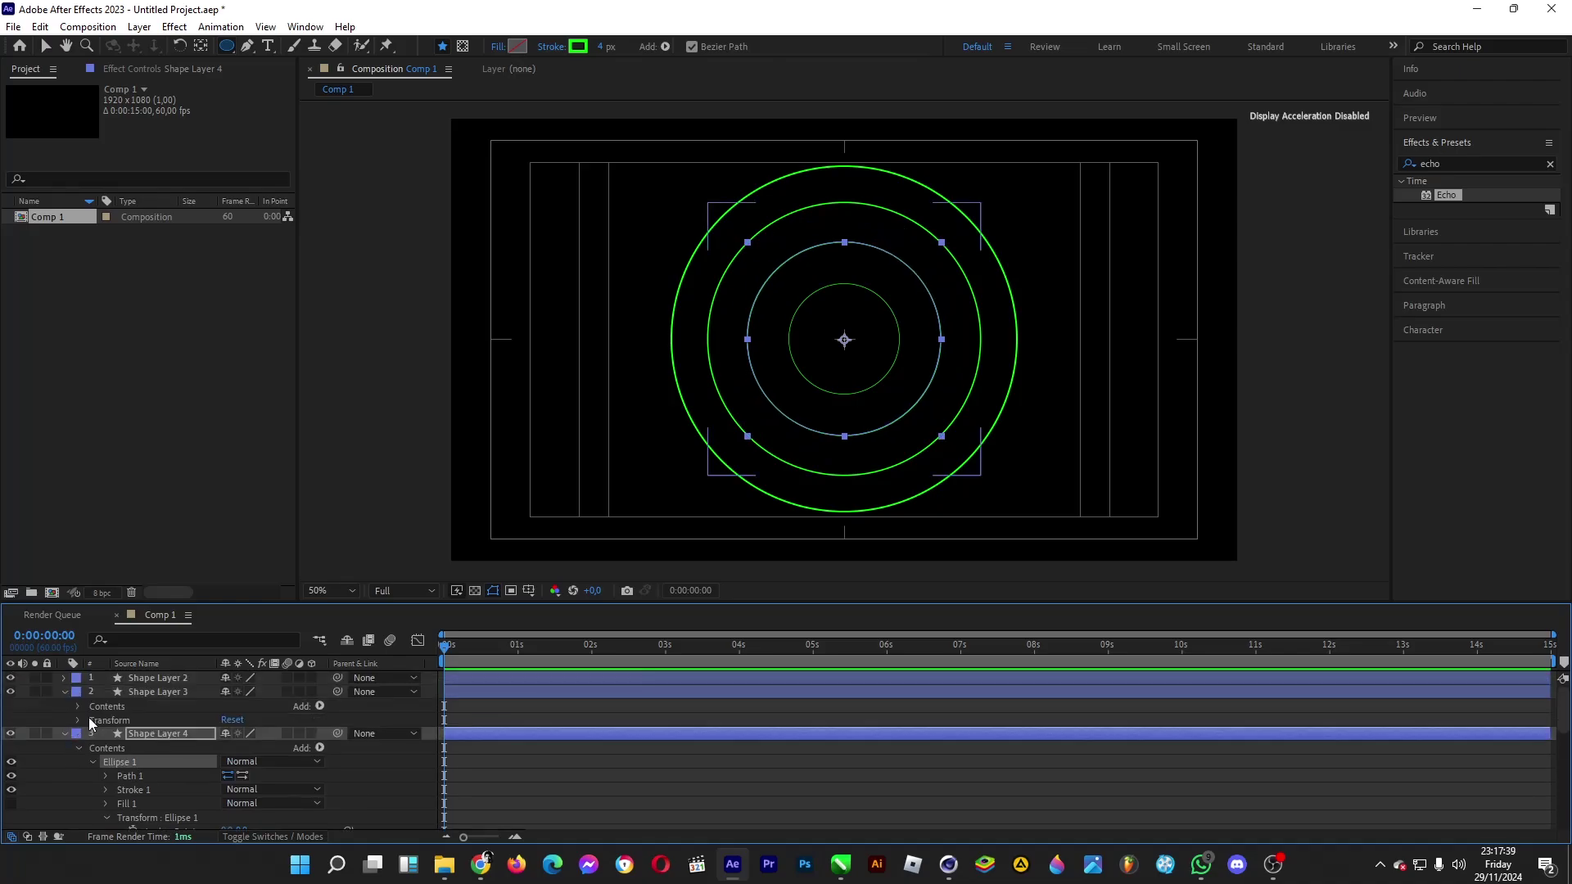
left_click(65, 691)
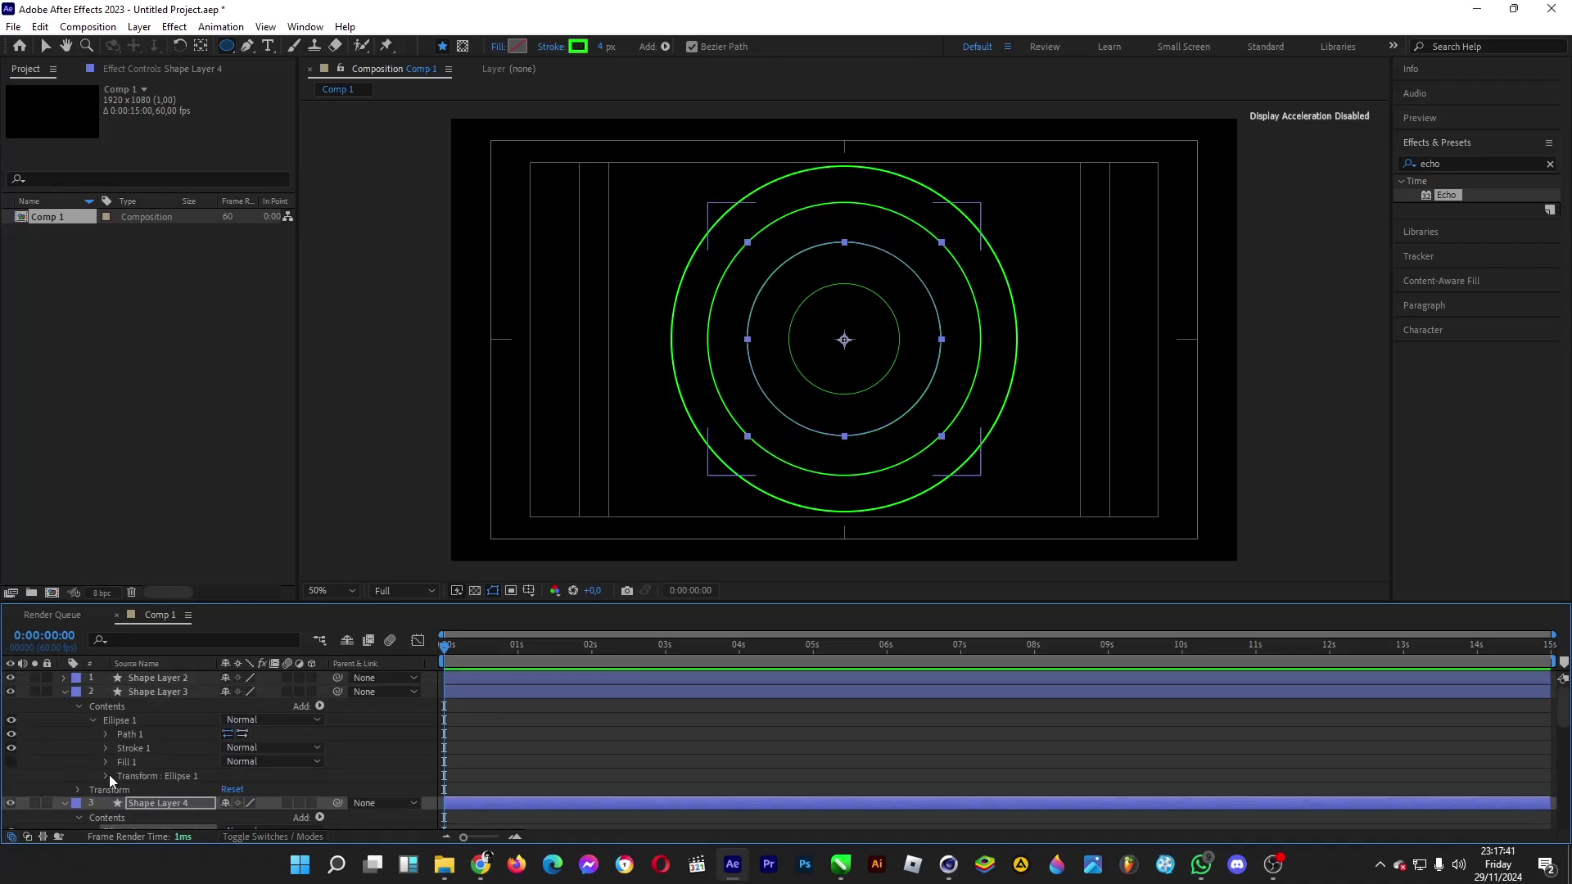
scroll(239, 775, "down", 3)
left_click_drag(239, 775, 251, 769)
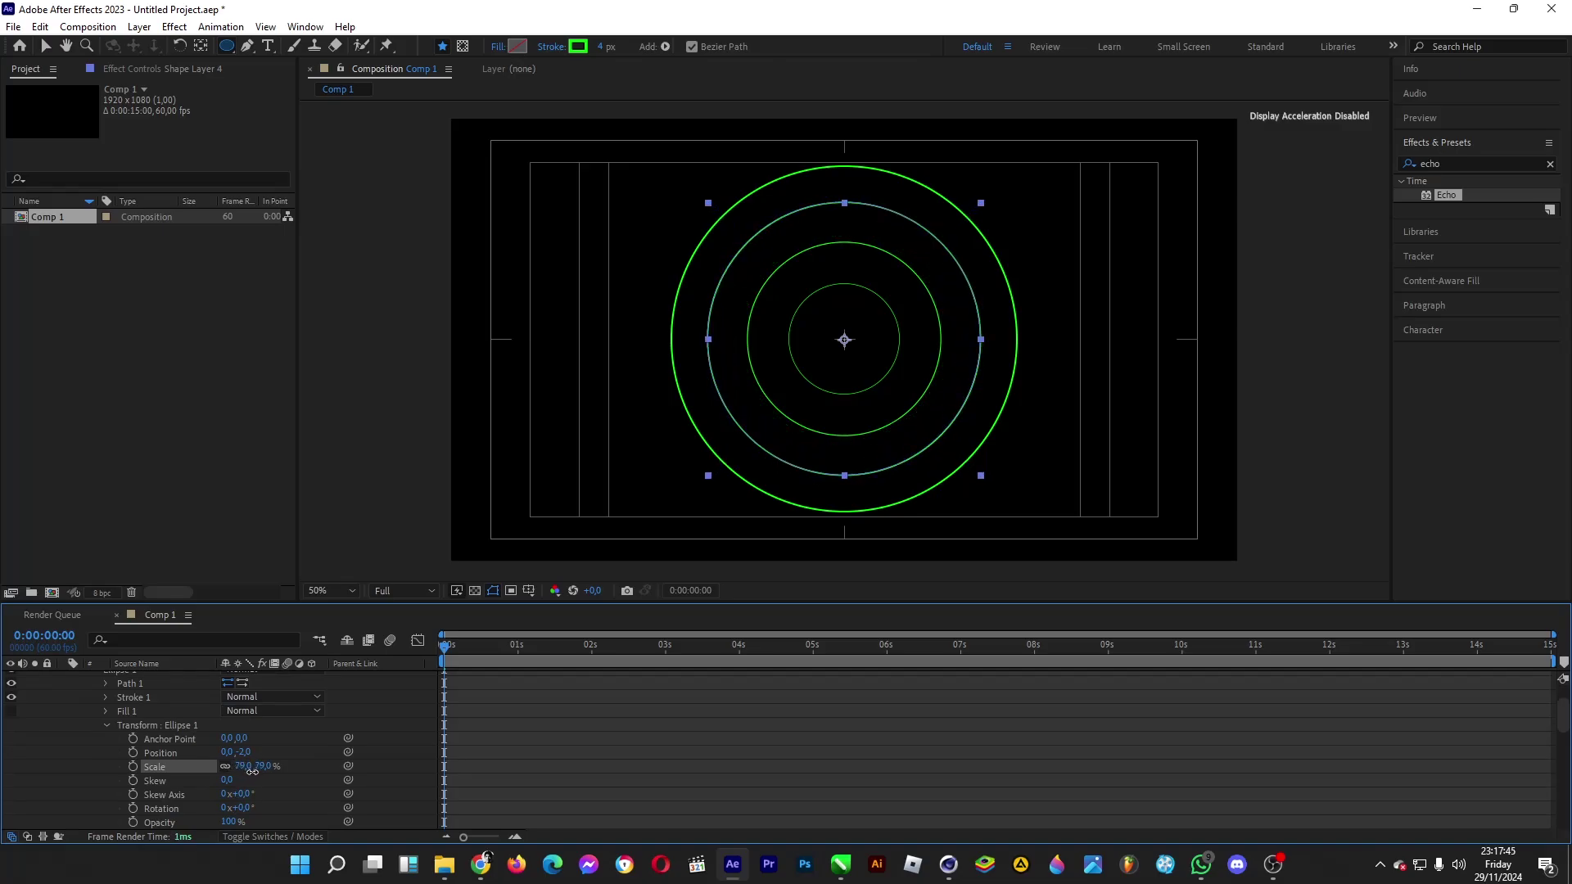
left_click(691, 719)
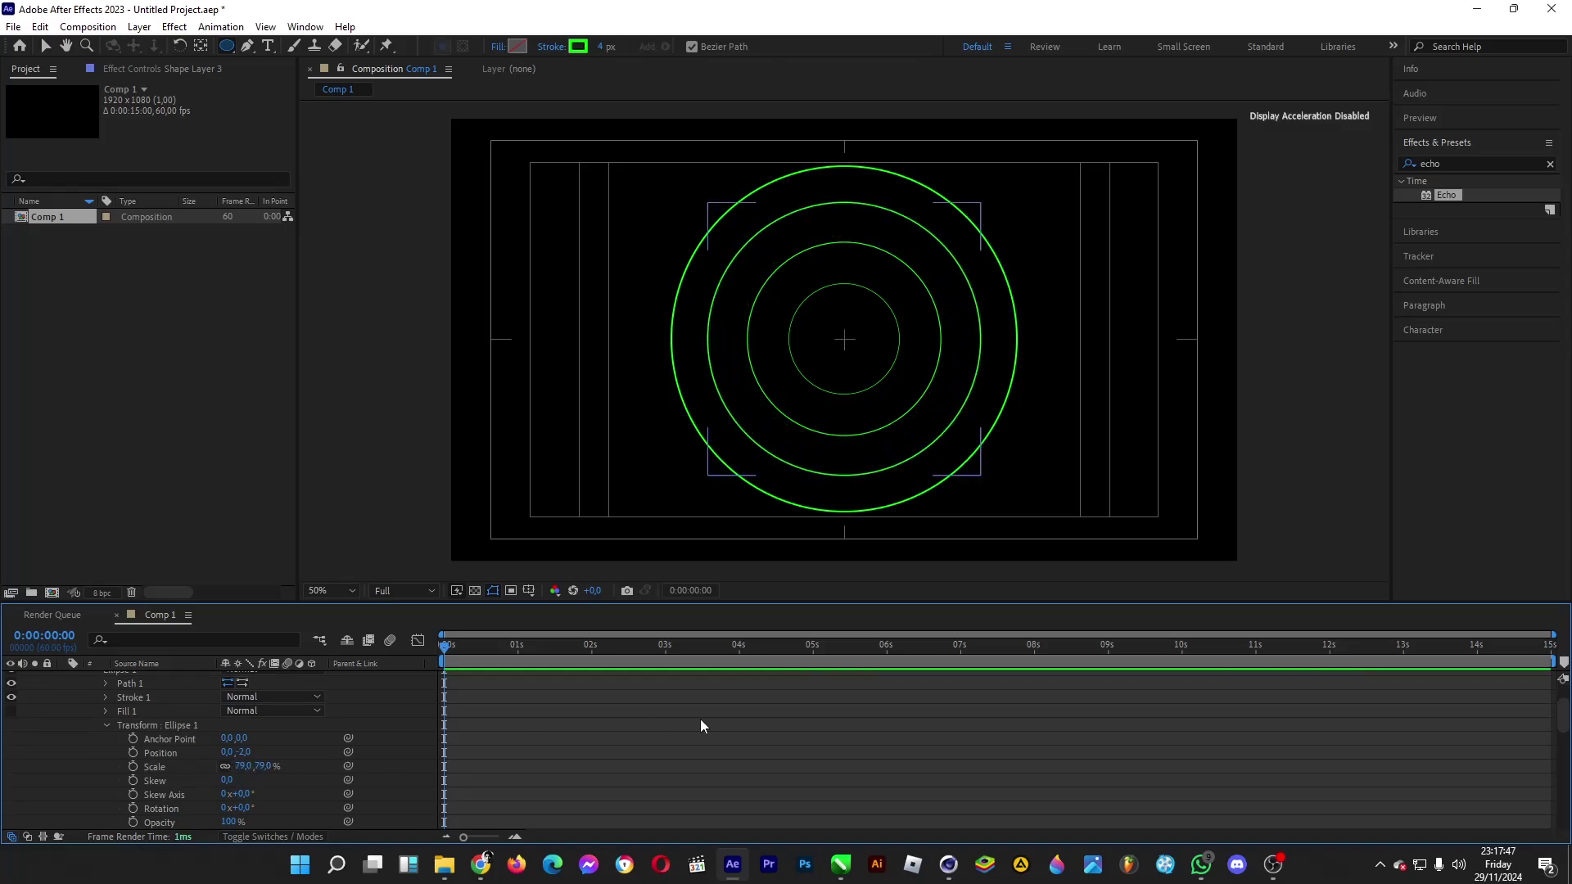
- Duplicate Shape Layer 1 once more and scale the original's ellipse to 6% to make a small centre circle
scroll(221, 712, "down", 3)
left_click(164, 684)
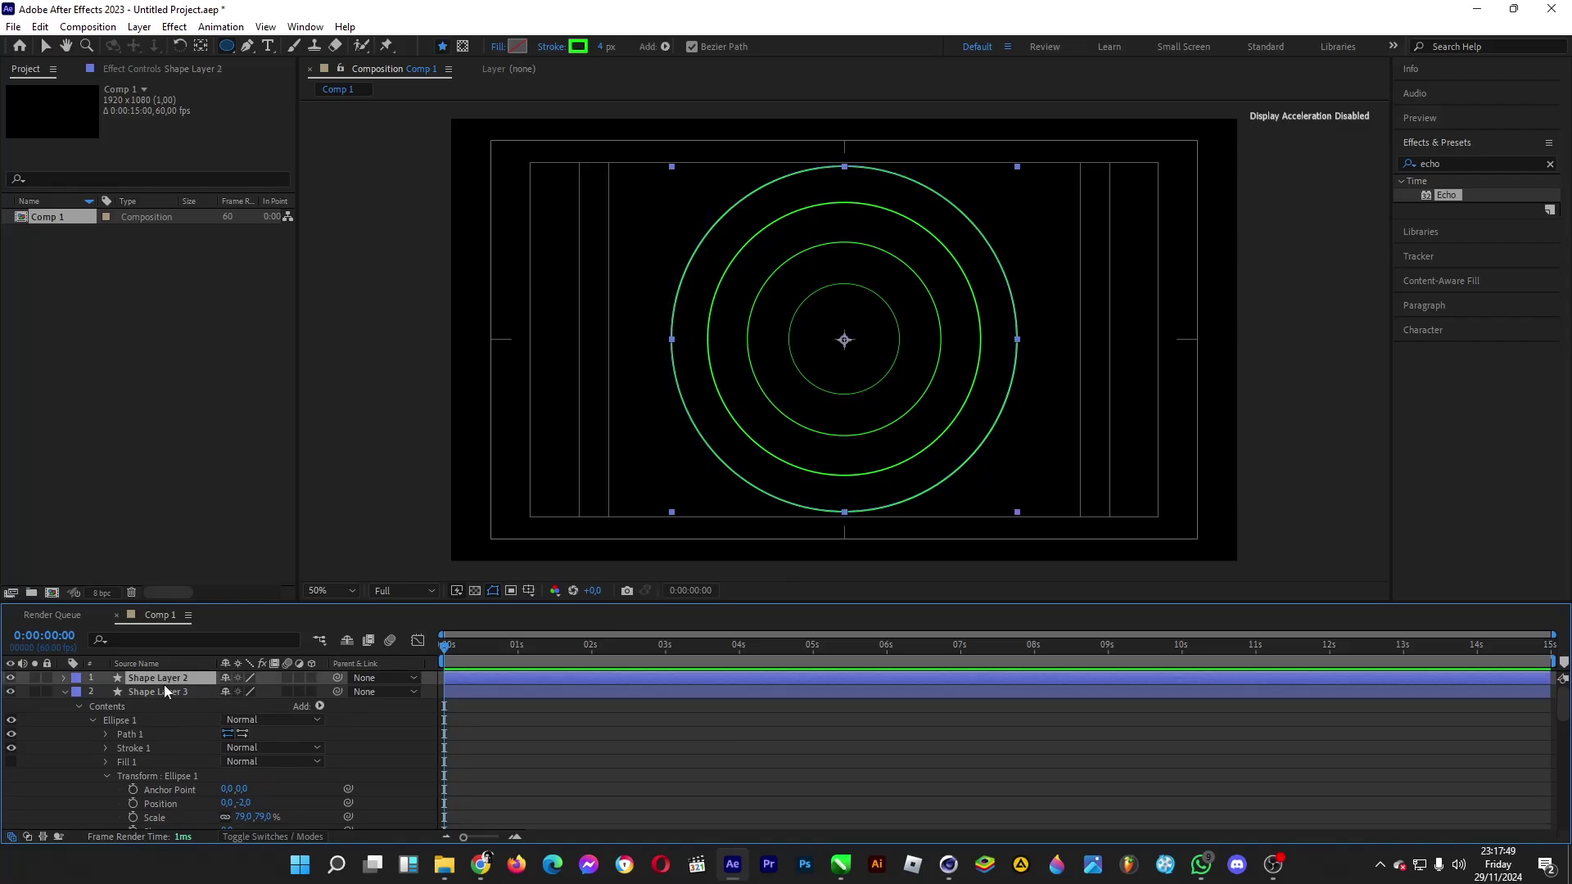
scroll(172, 737, "up", 2)
scroll(175, 771, "down", 2)
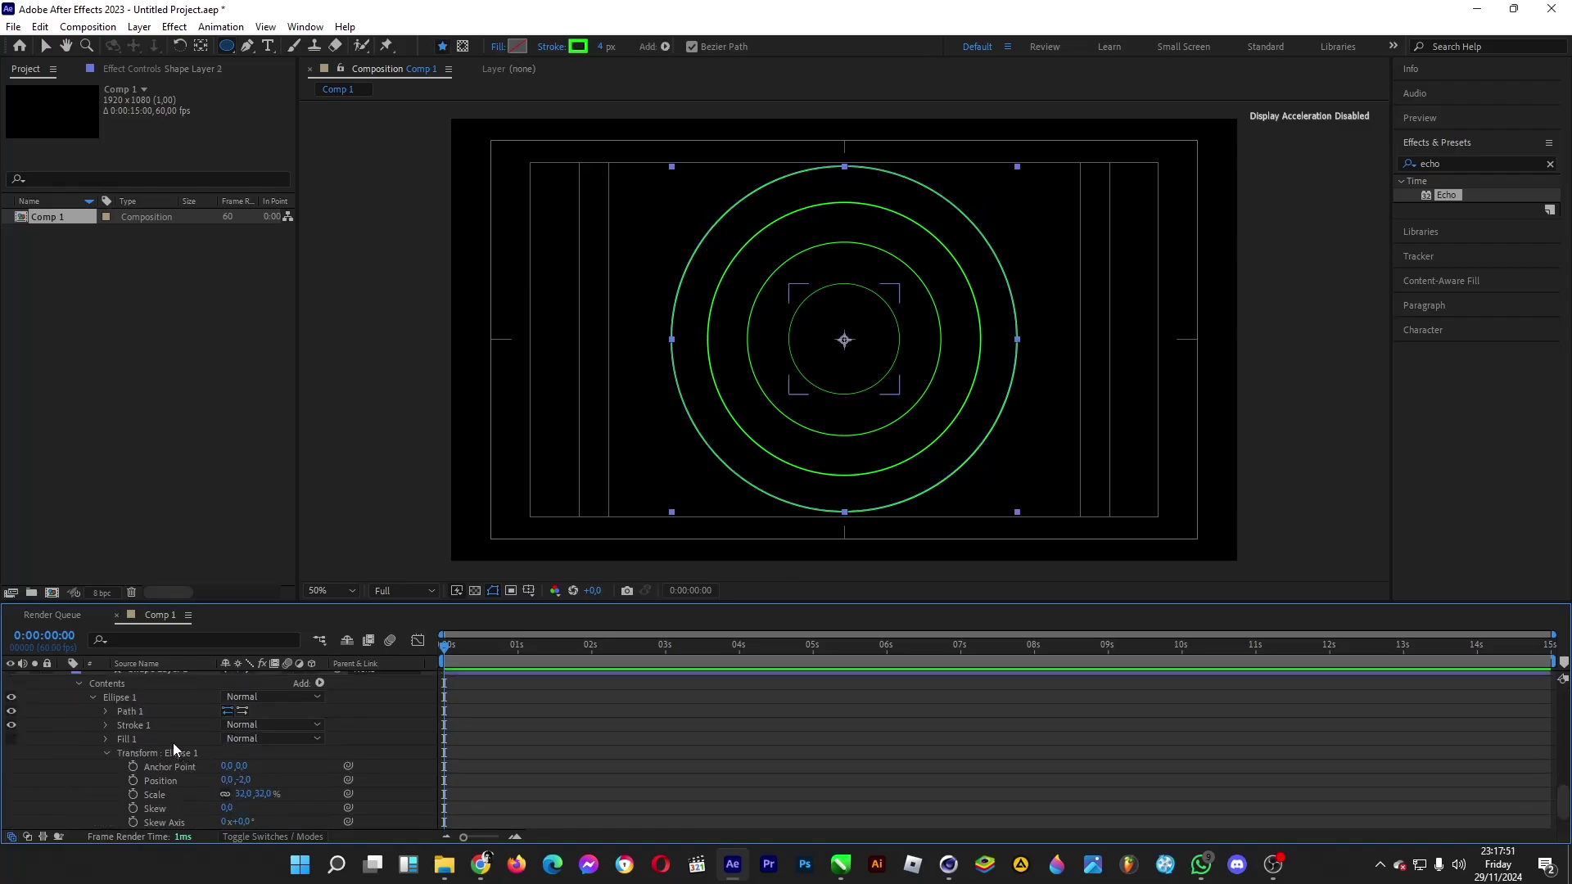
left_click(175, 715)
scroll(164, 760, "down", 3)
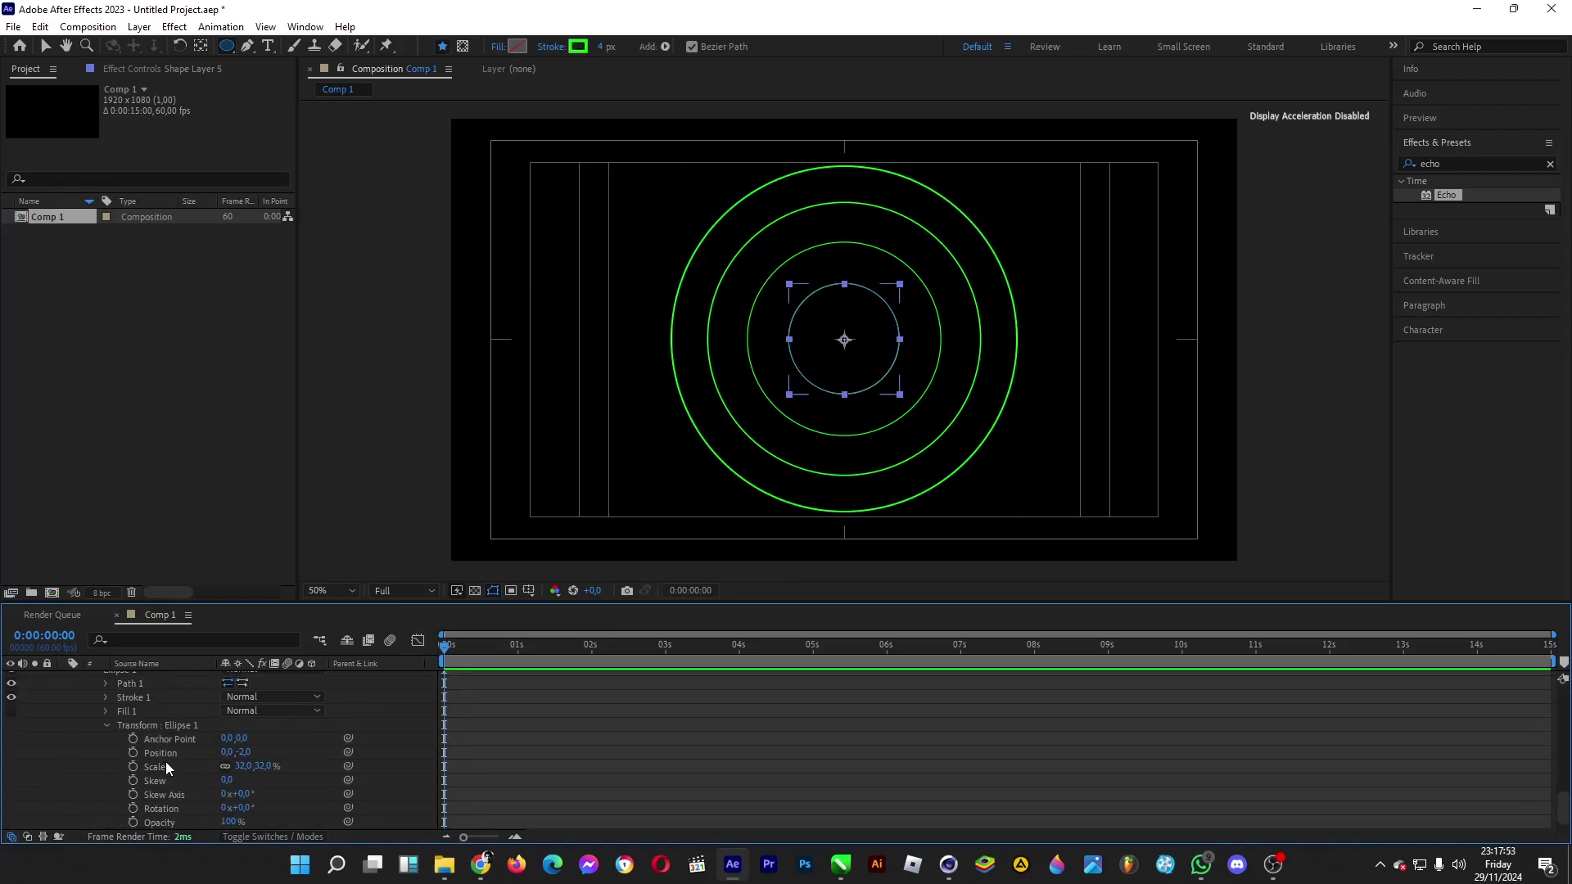
scroll(166, 763, "up", 5)
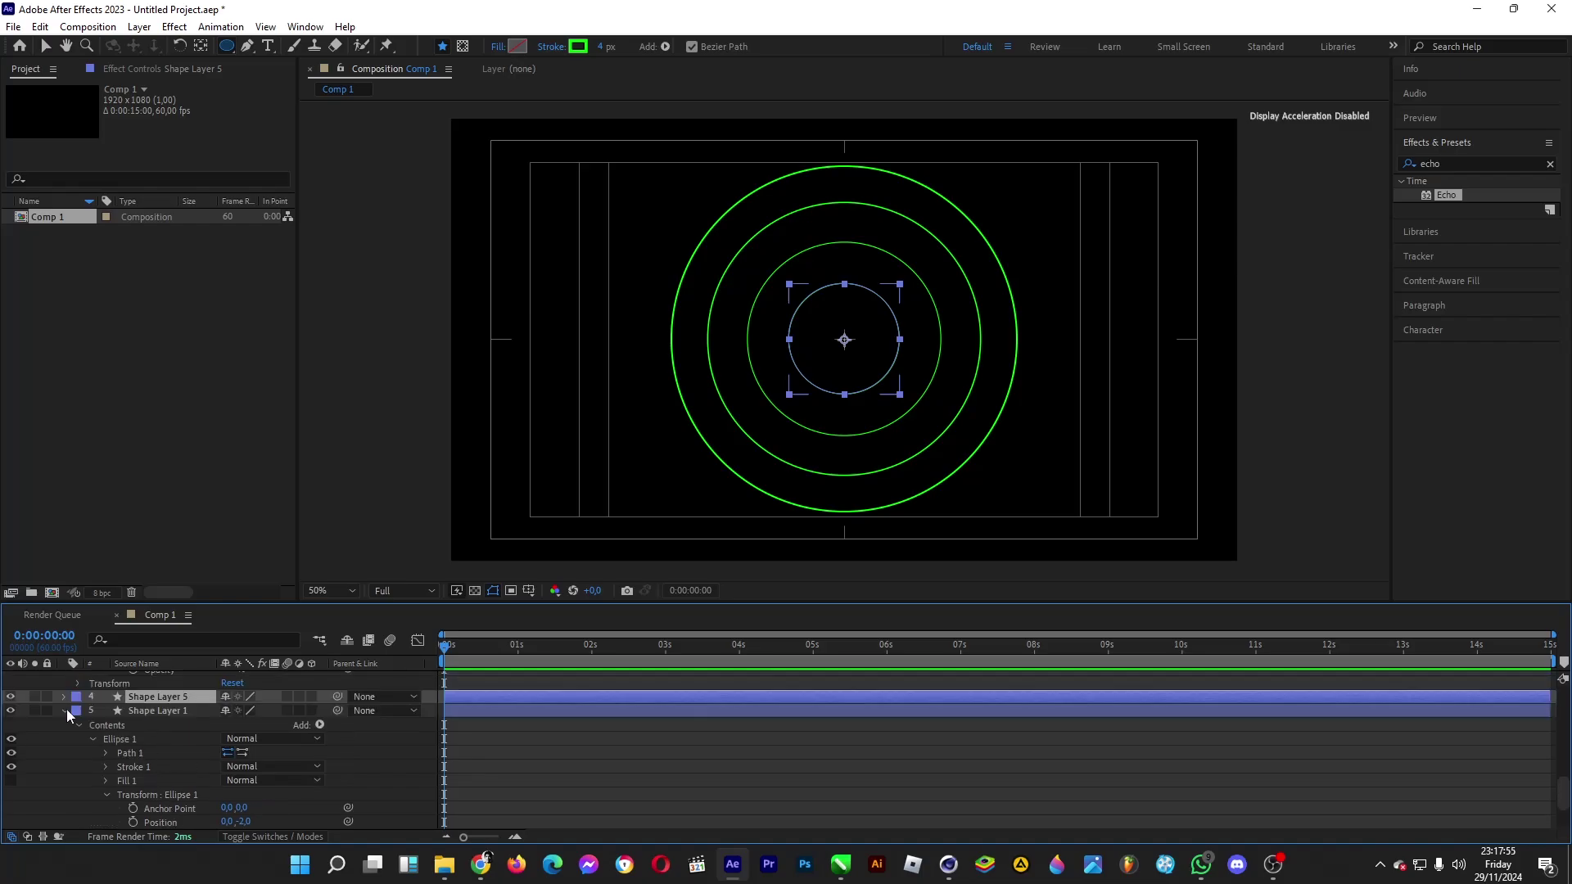
scroll(146, 749, "down", 3)
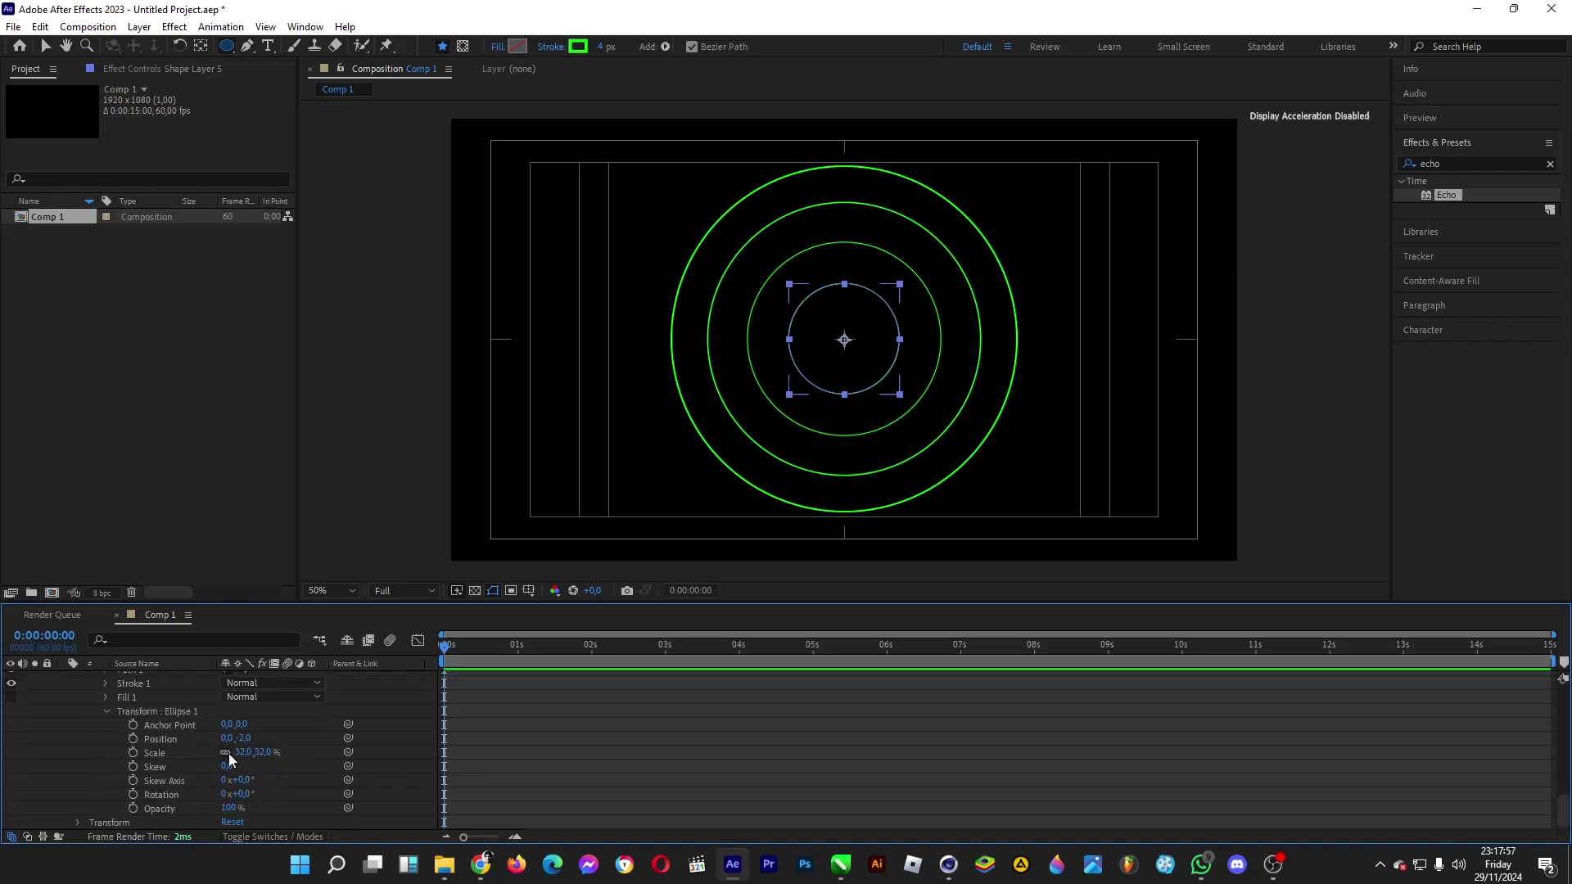
left_click_drag(230, 753, 226, 753)
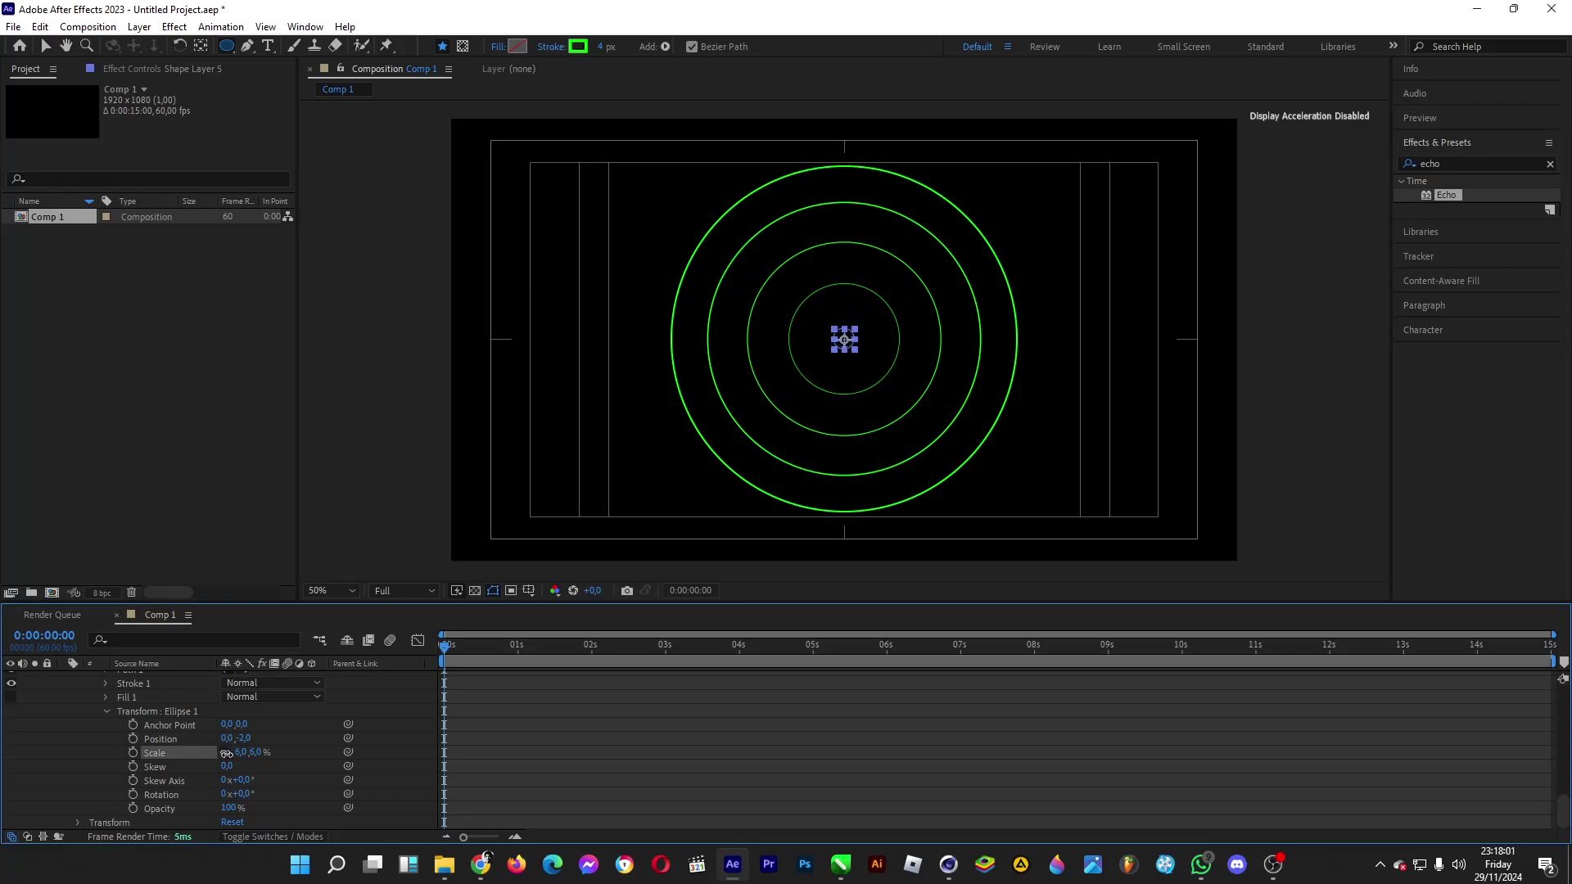
- Give the small centre circle a solid green fill
left_click(499, 49)
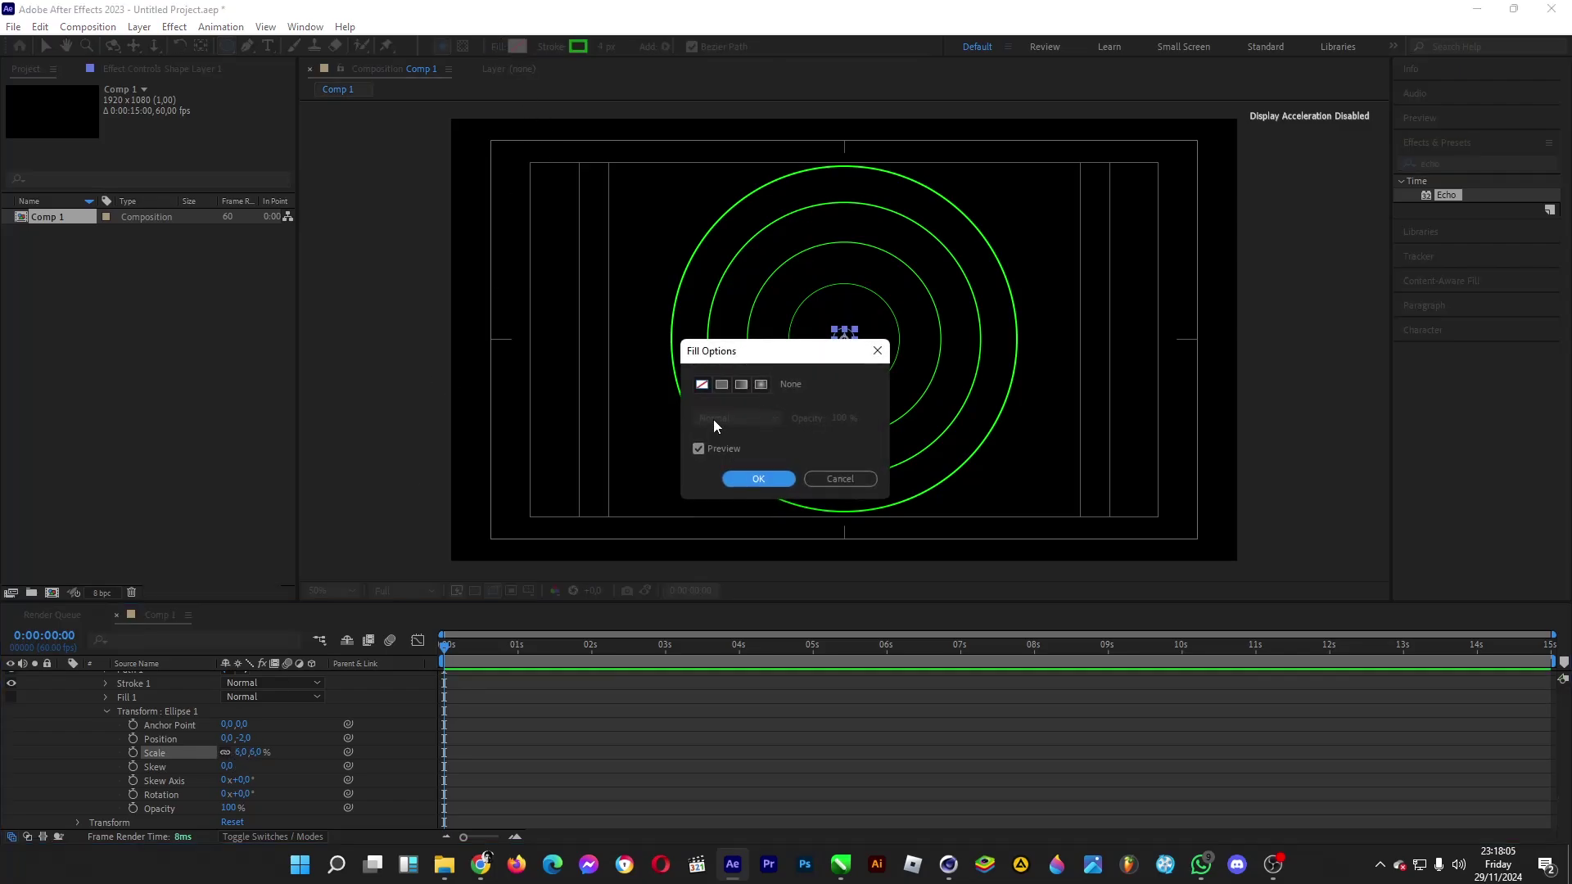
left_click(722, 385)
left_click(758, 479)
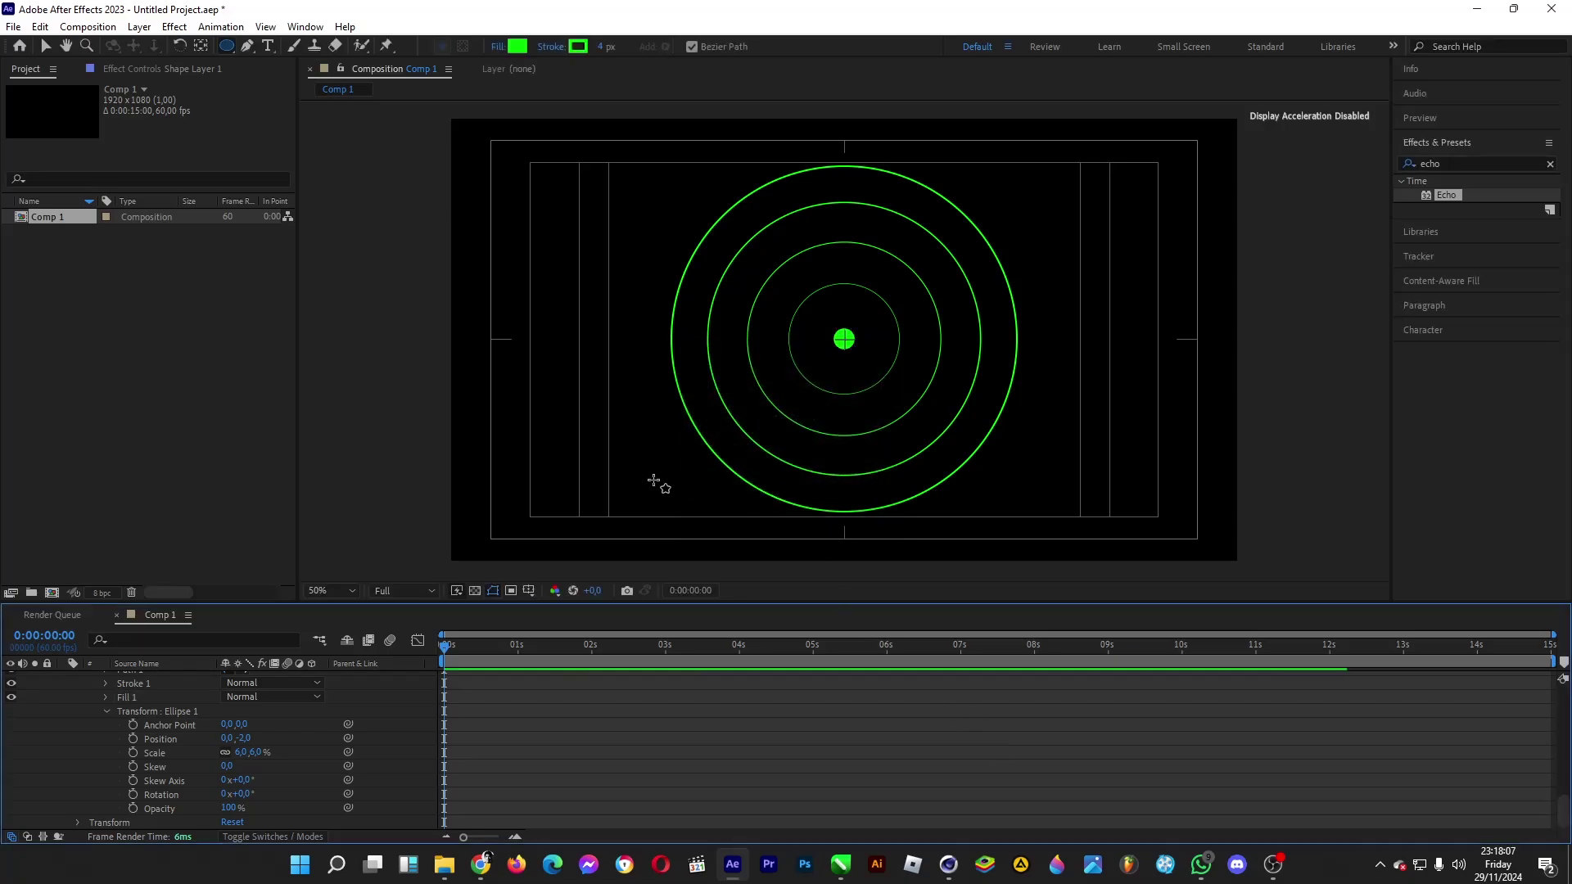
scroll(265, 745, "up", 3)
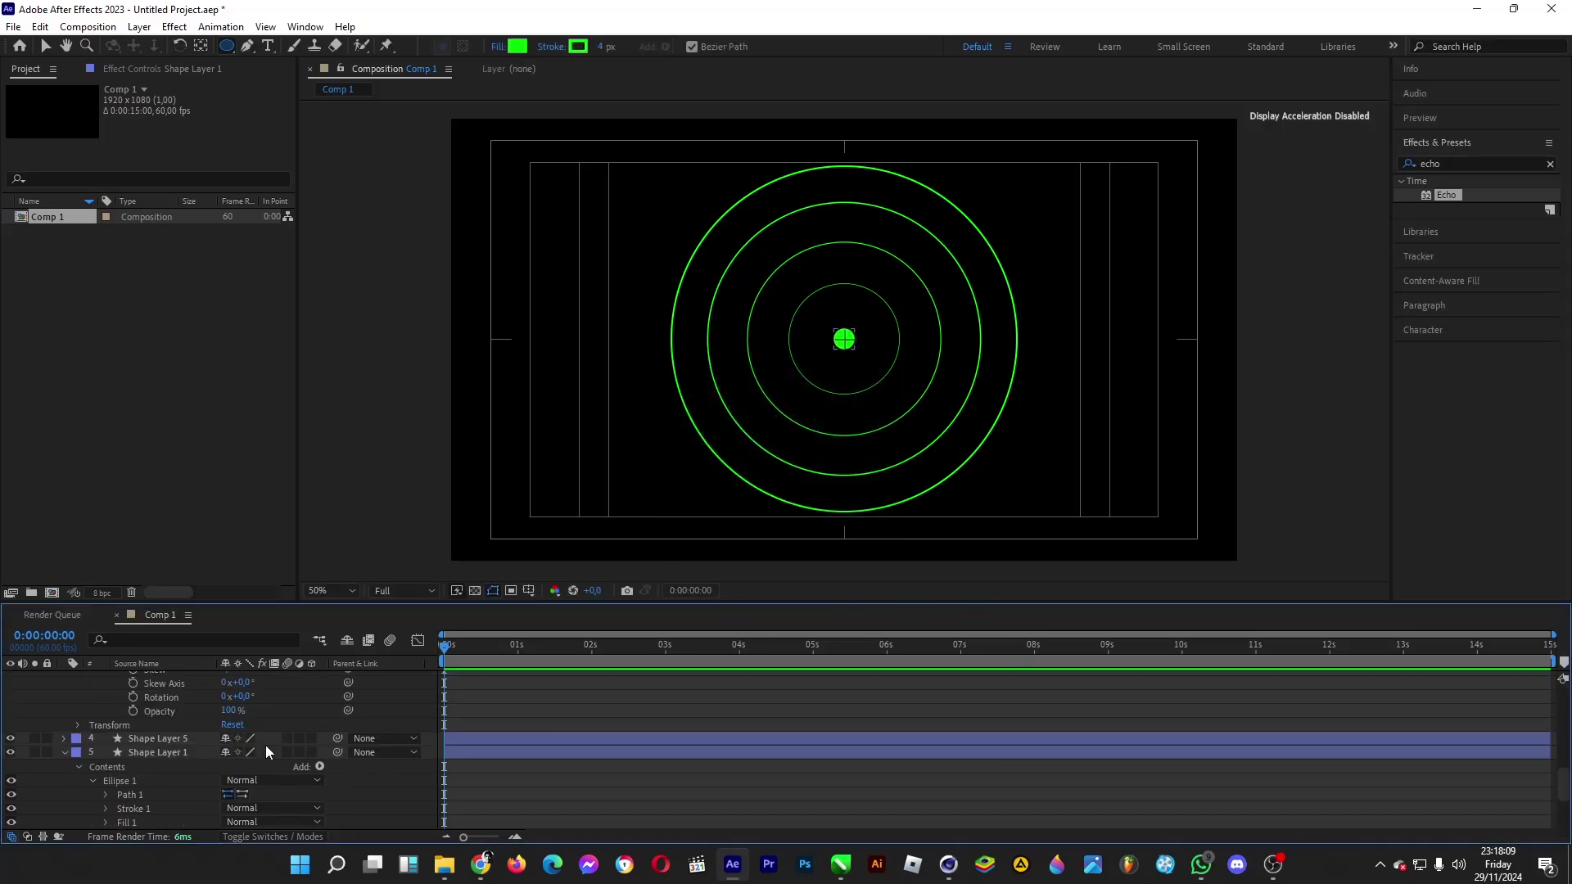
- Show the proportional grid and draw a straight horizontal line across the outer ring's full diameter with the Pen tool
left_click(265, 745)
scroll(198, 740, "up", 3)
left_click(234, 131)
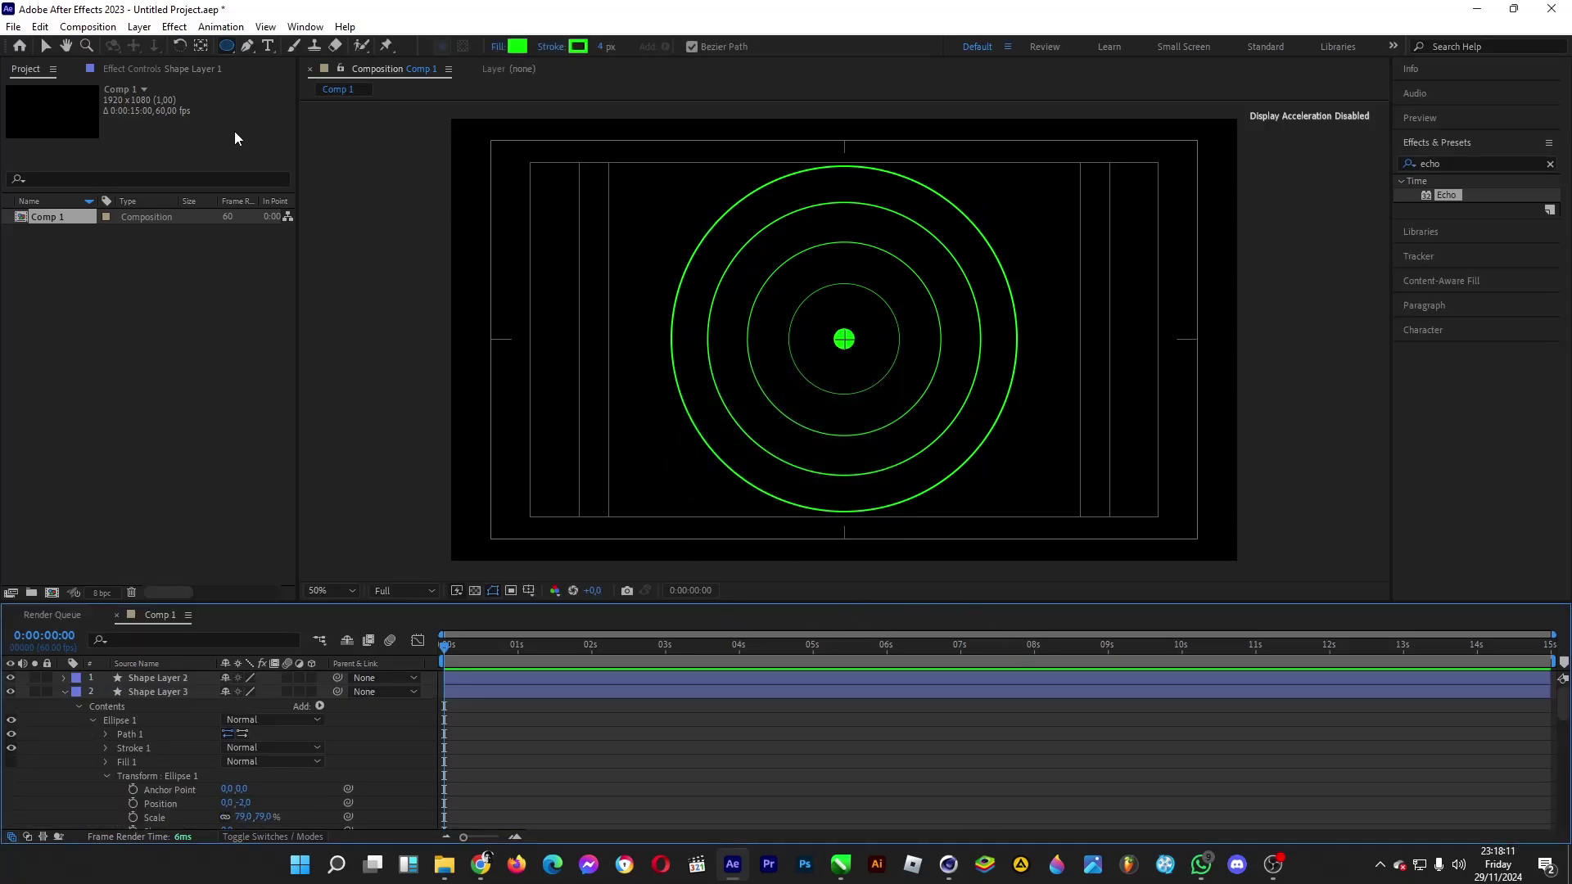
left_click(248, 47)
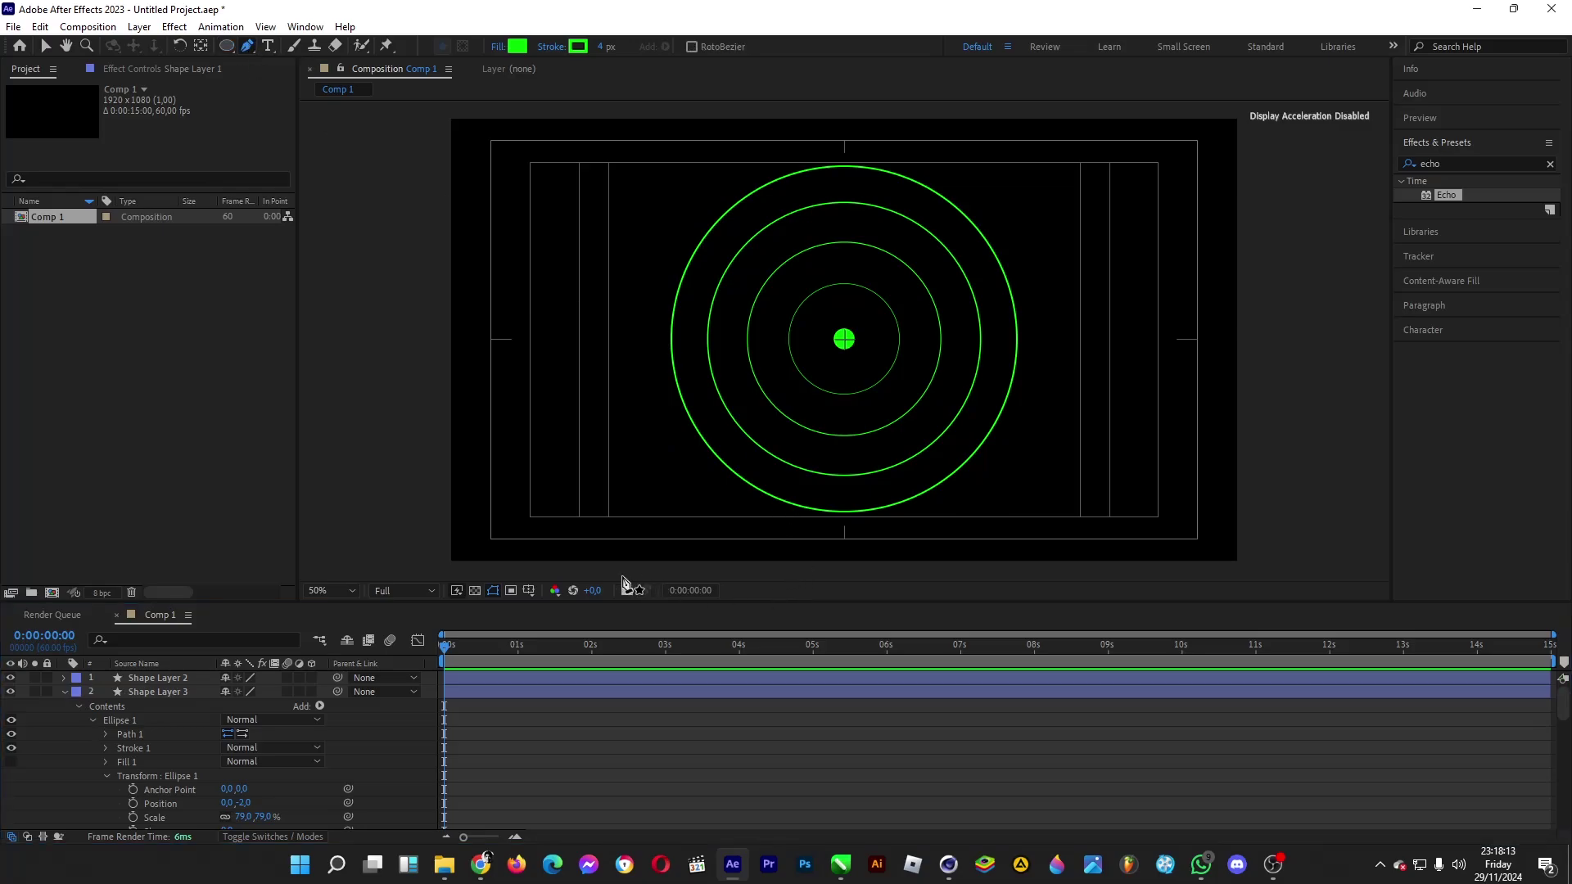
left_click(529, 590)
left_click(557, 651)
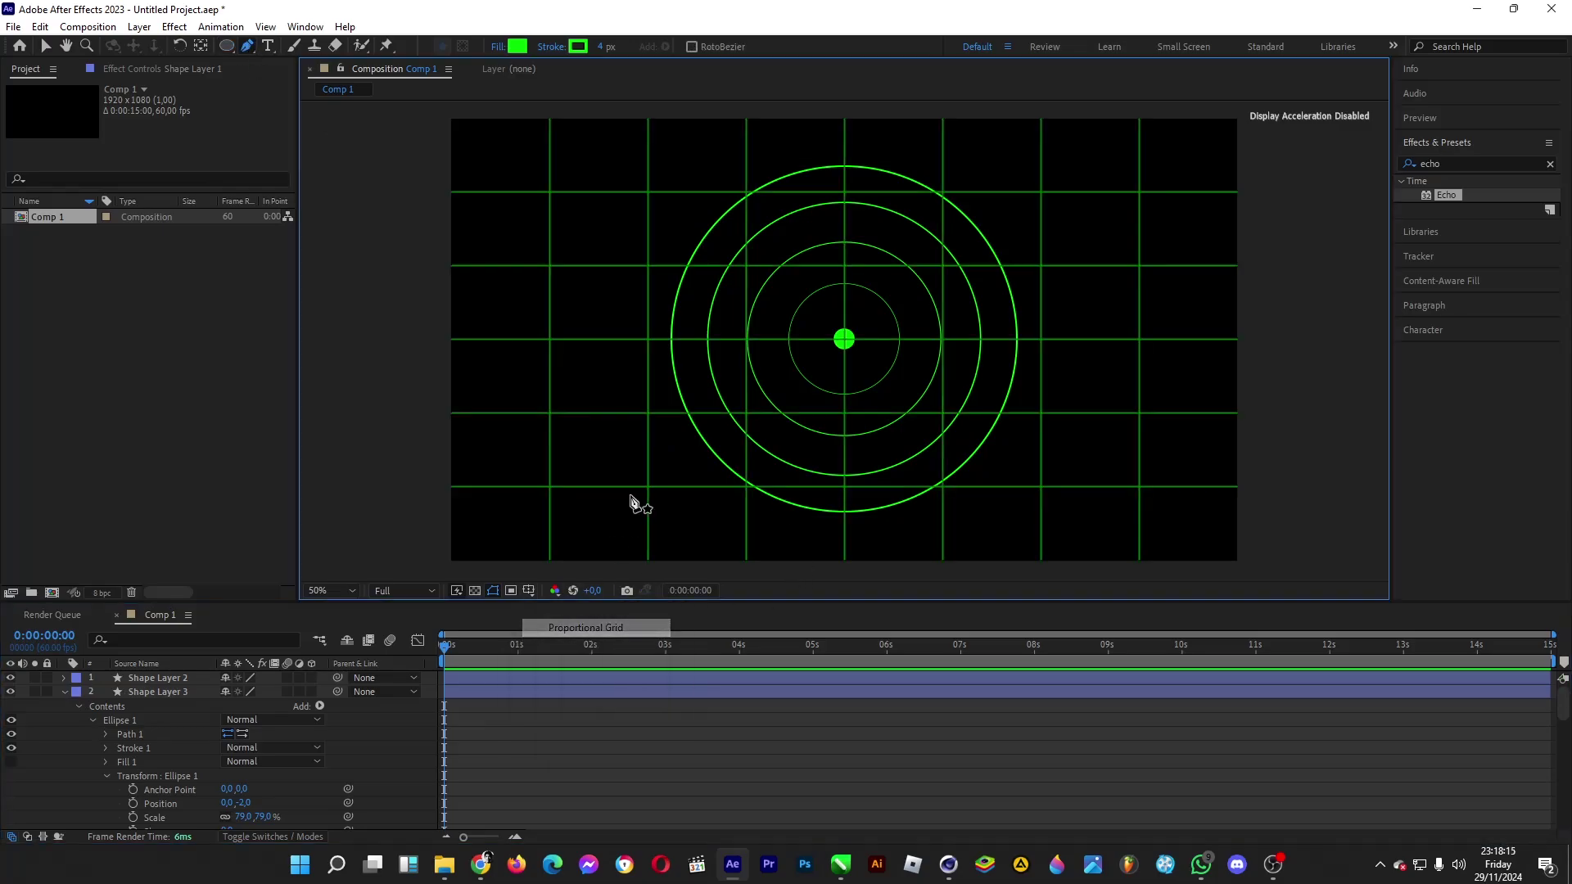
left_click(671, 341)
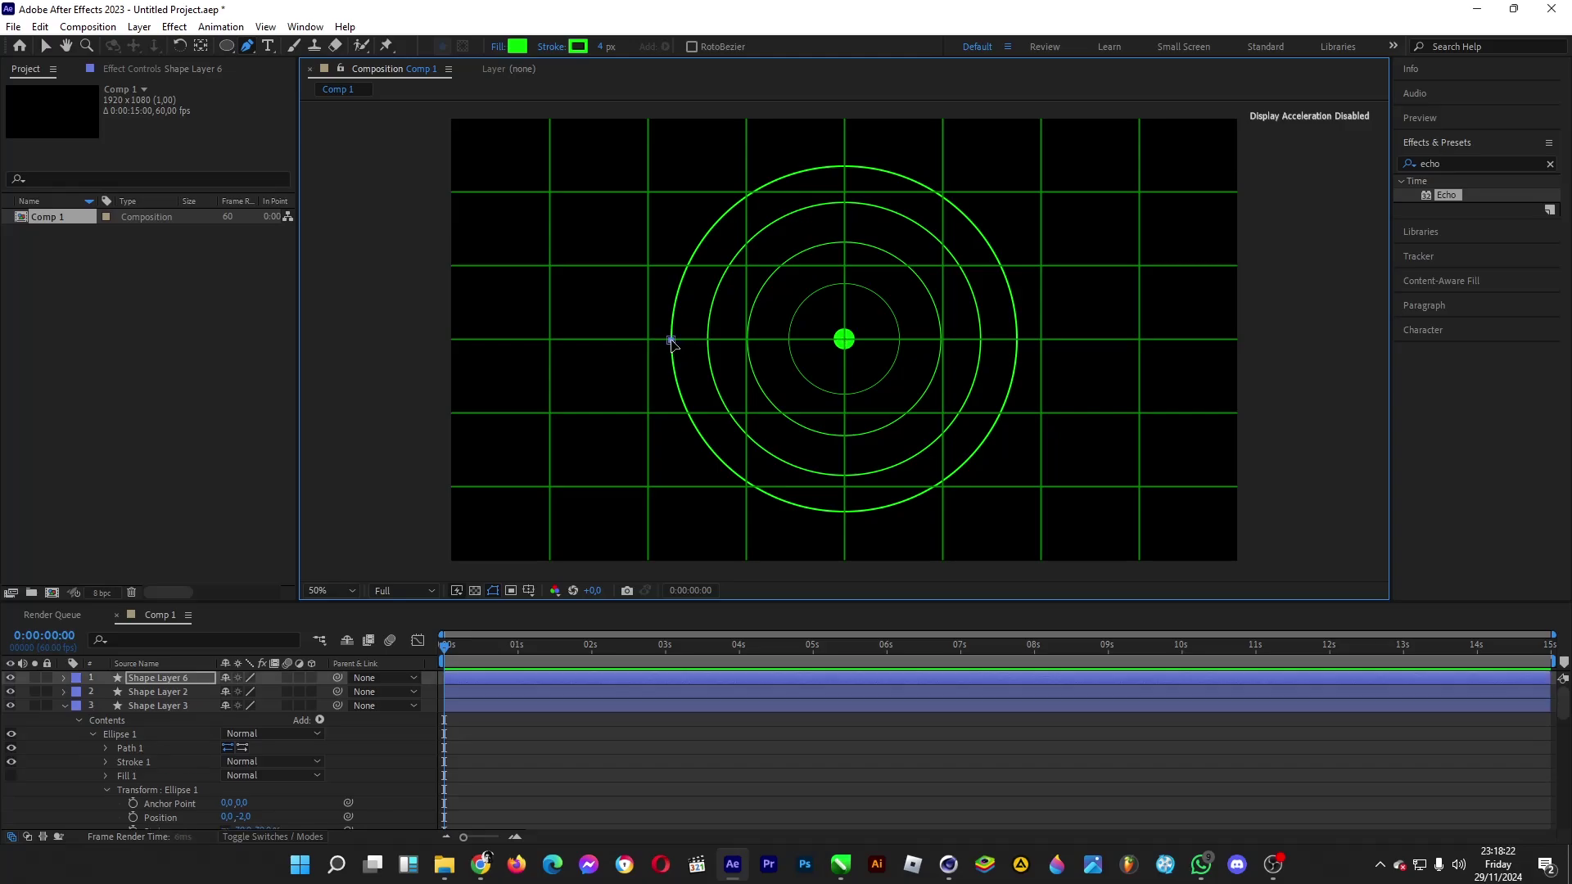
left_click(1017, 340)
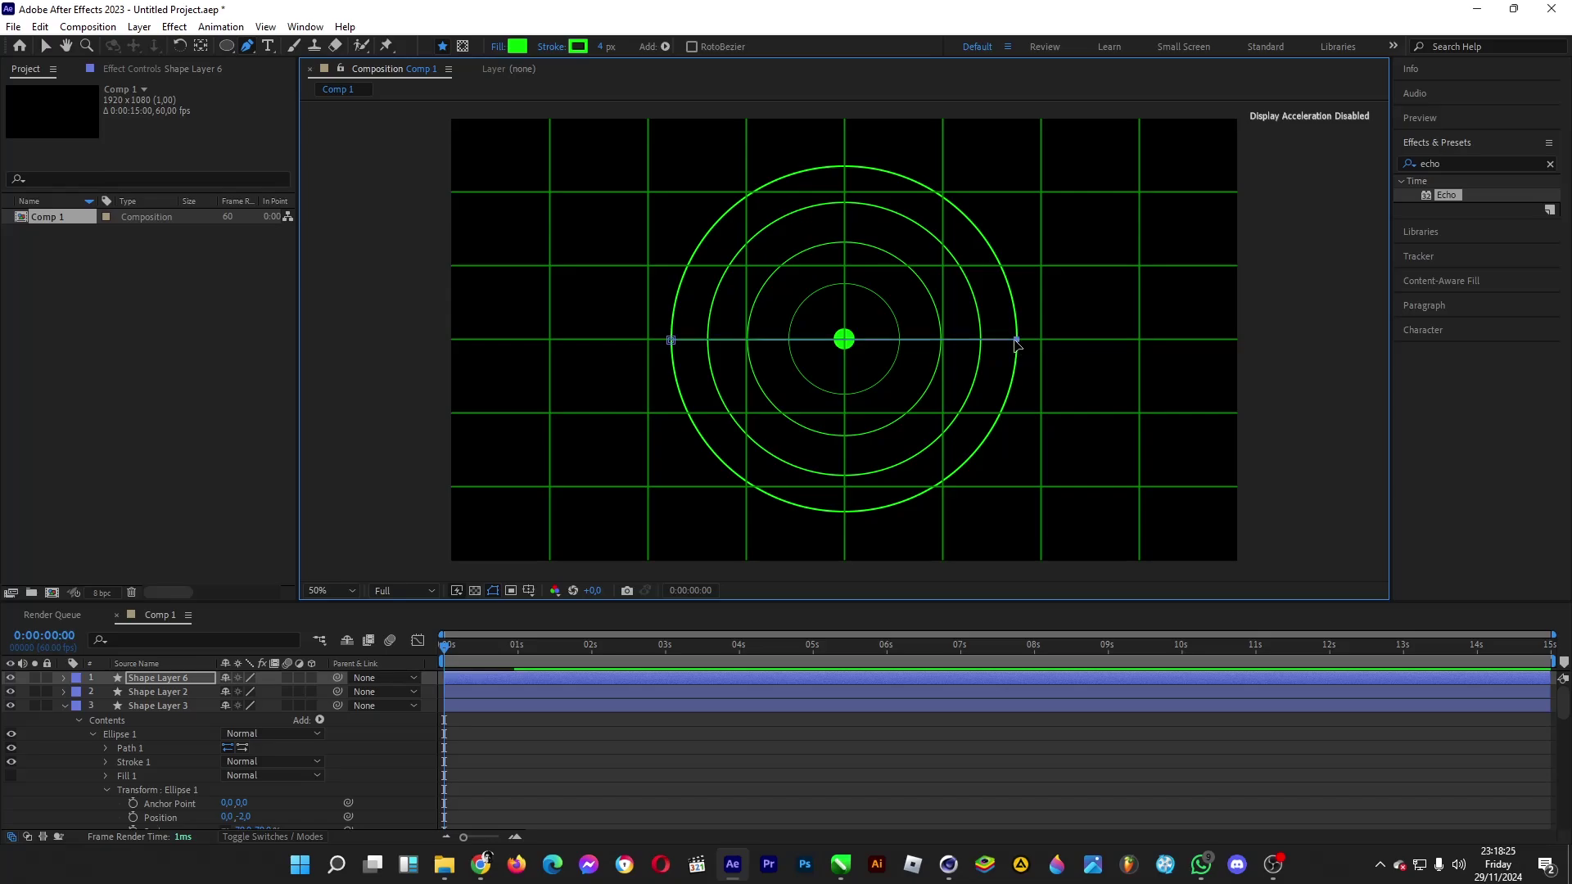
- Duplicate the horizontal line layer and set the rotation of Shape Layer 6 to 30°
left_click(64, 678)
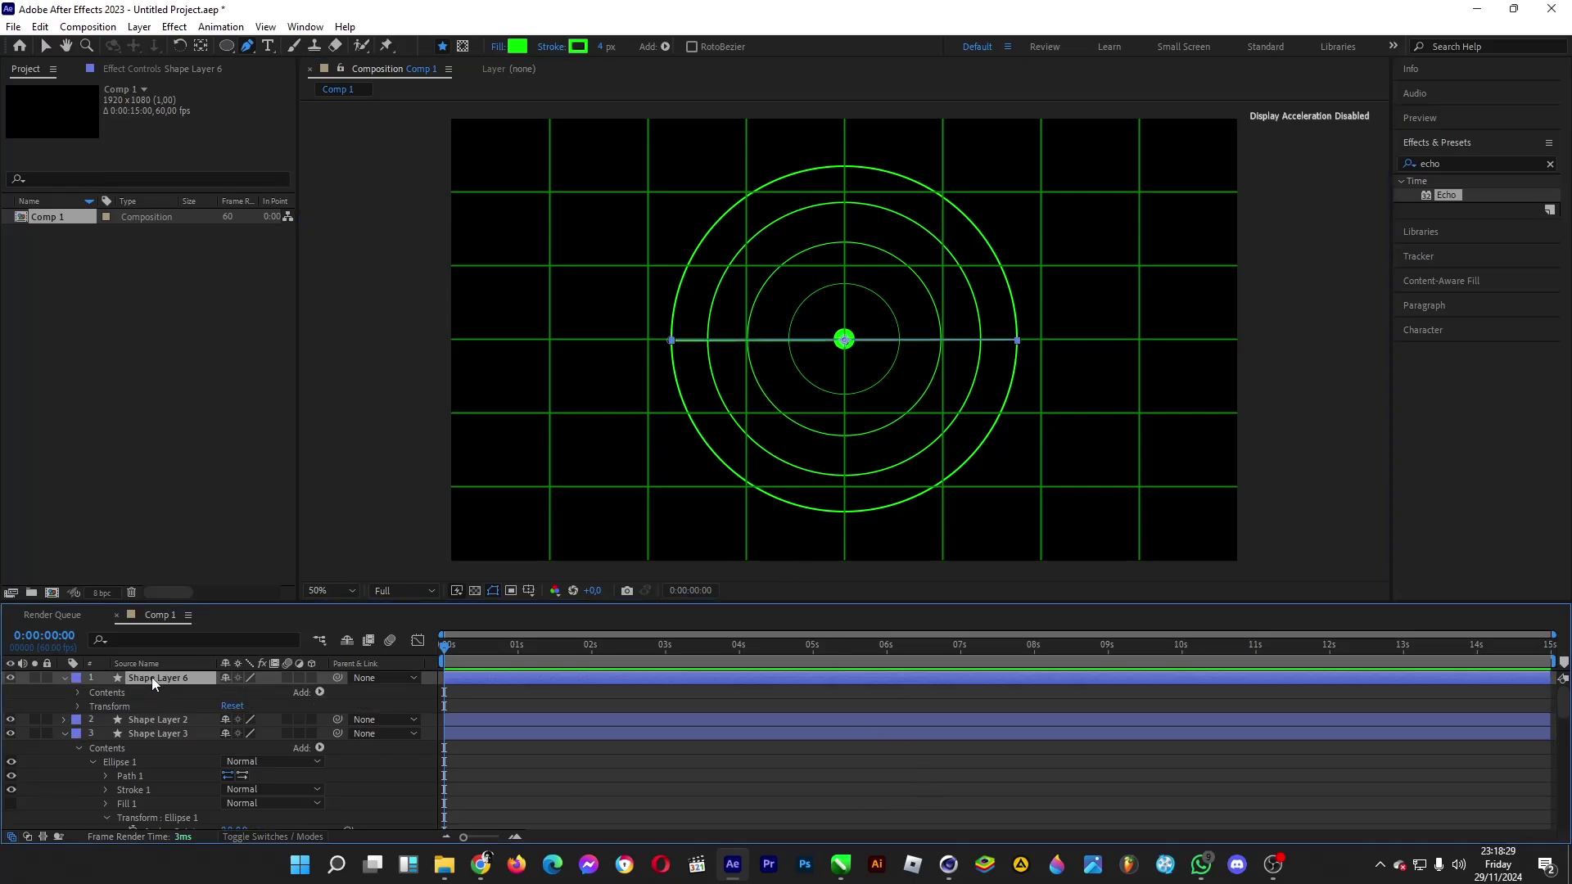
key("ctrl+d")
left_click(77, 720)
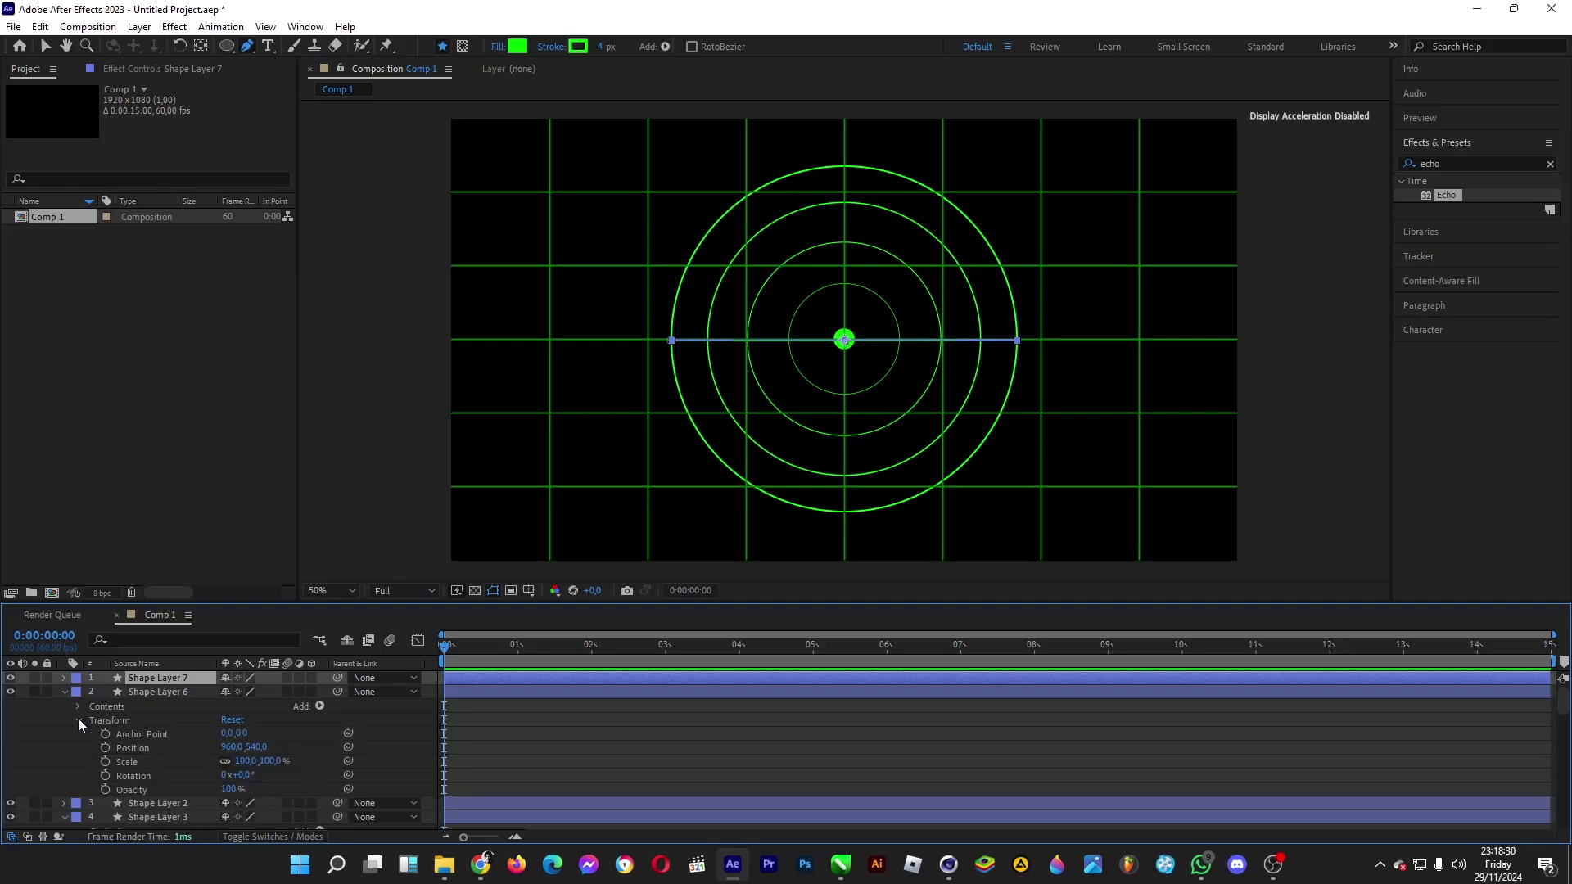
left_click(255, 774)
type("30")
key("Return")
- Duplicate Shape Layer 6 again and set the original's rotation to 60°
left_click(152, 692)
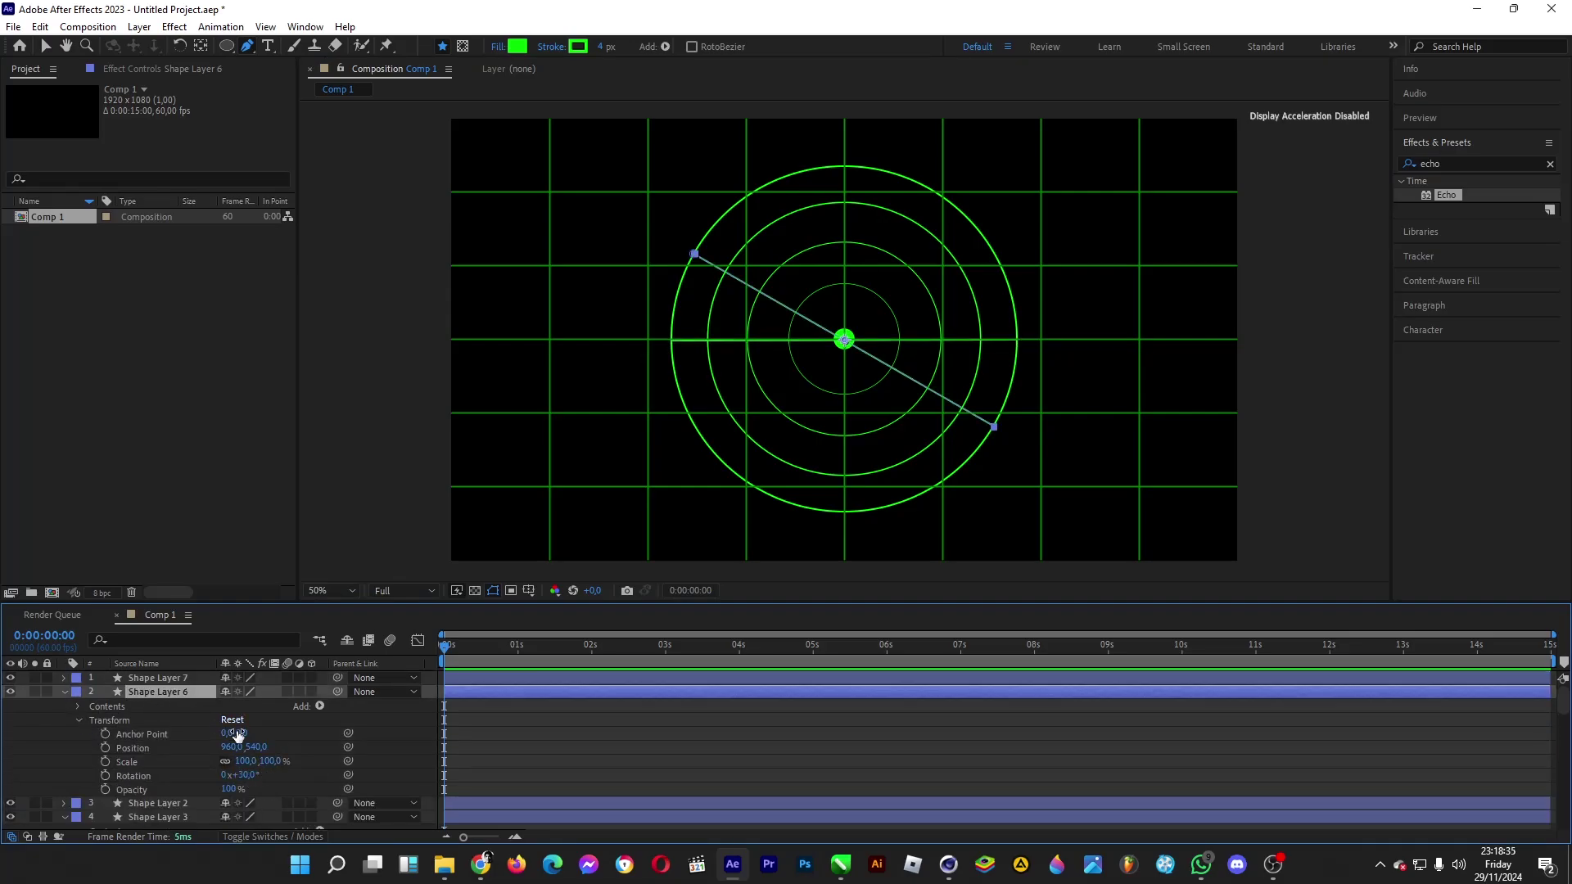
key("ctrl+d")
left_click(239, 789)
type("60")
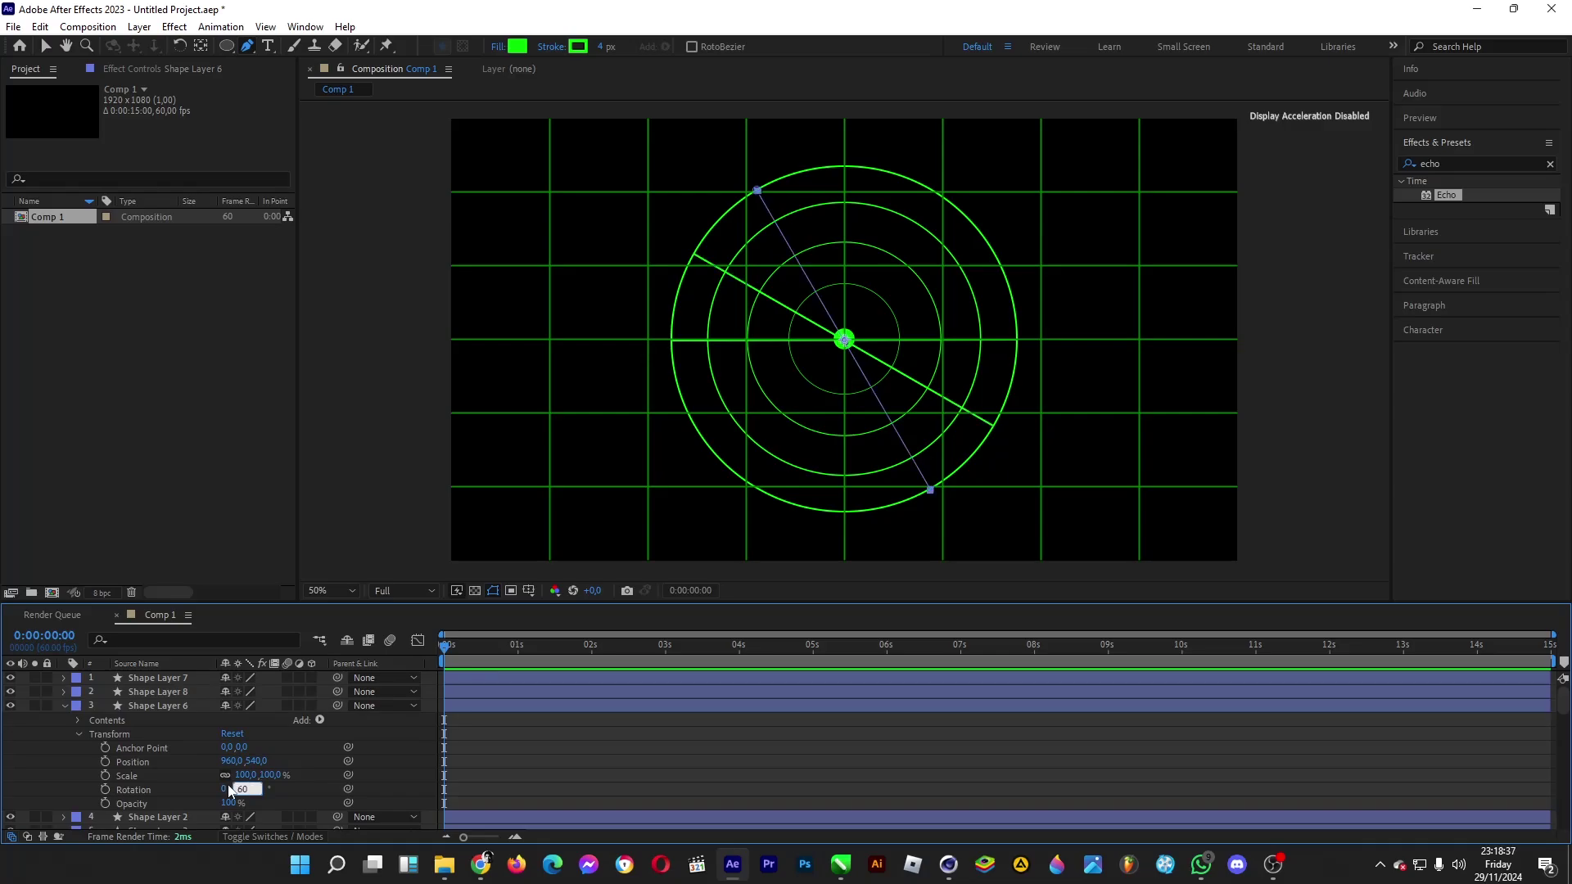
key("Return")
- Duplicate Shape Layer 6 once more and rotate the original line to 90°
left_click(175, 709)
key("ctrl+d")
left_click(244, 803)
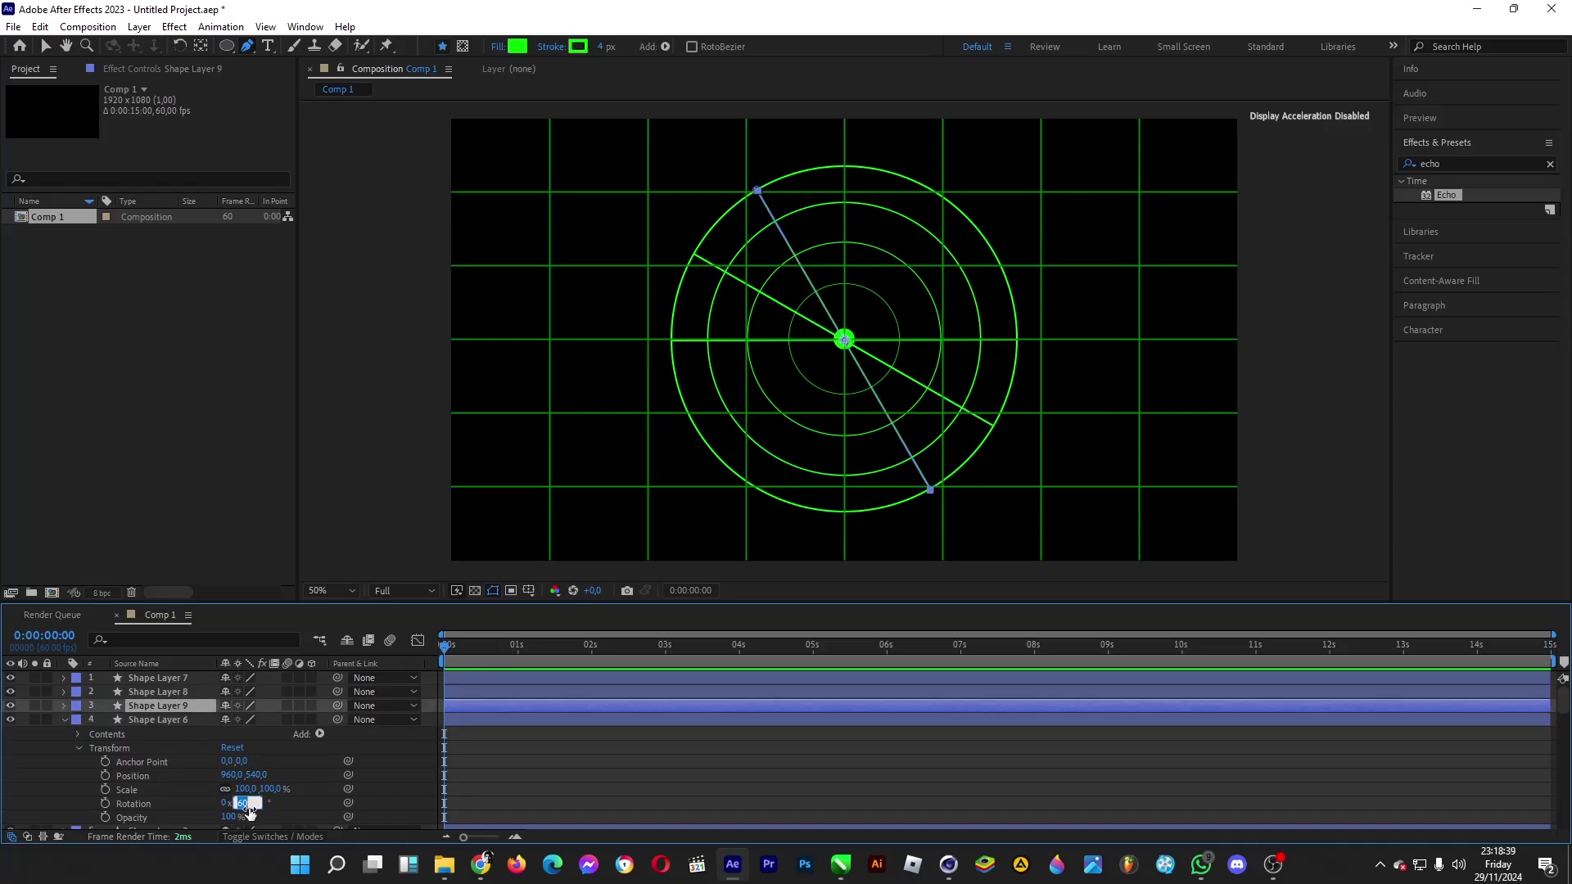
type("90")
key("Return")
- Make another duplicate of Shape Layer 6 and set the original's rotation to 120°
left_click(164, 720)
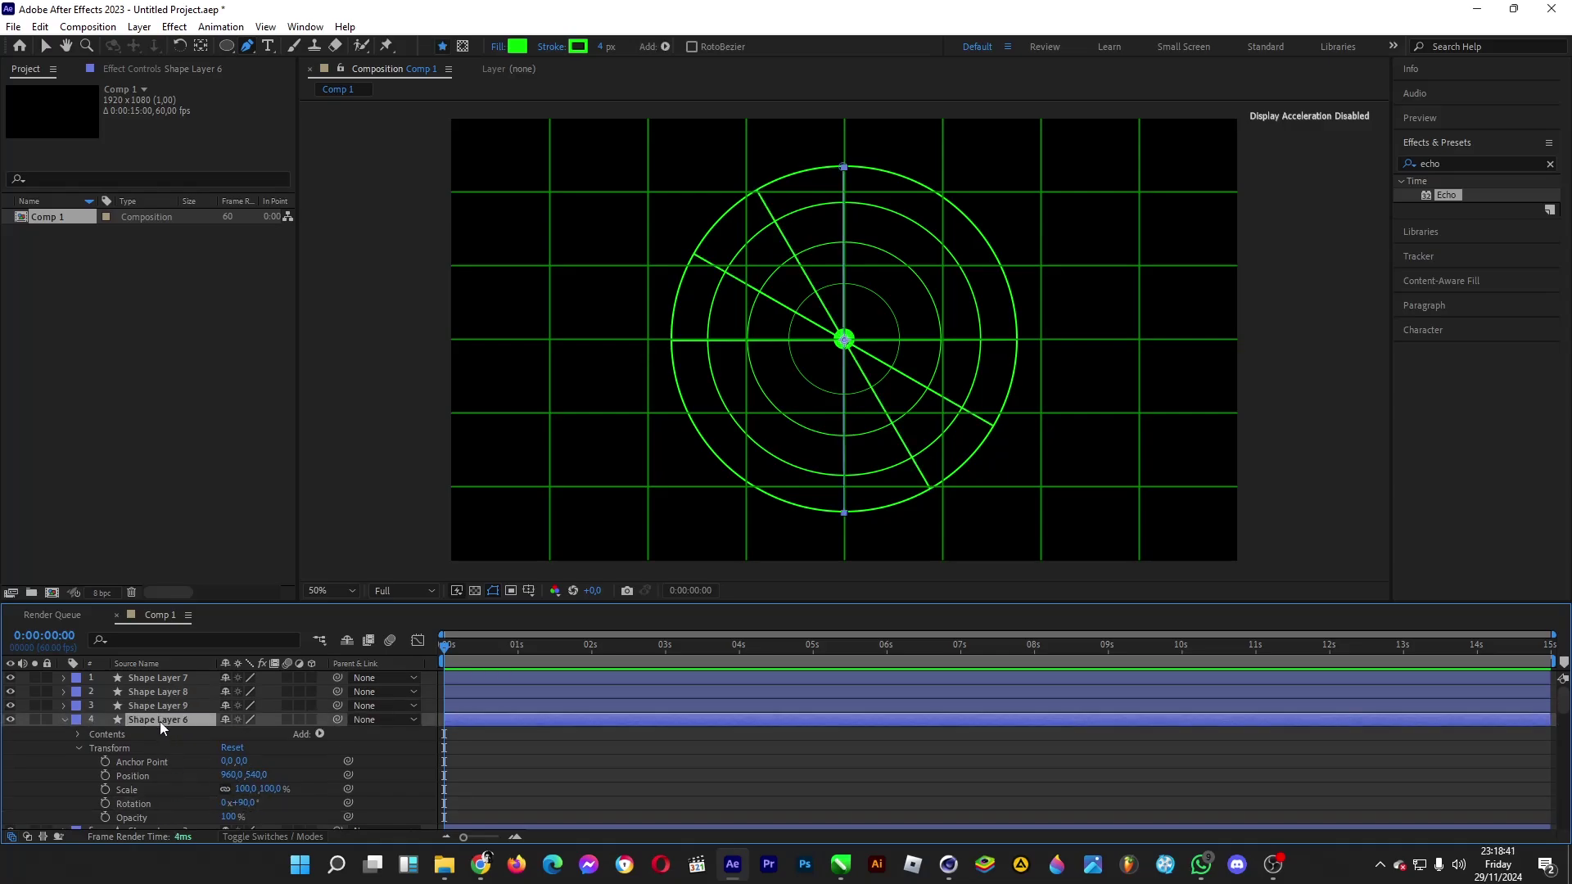
key("ctrl+d")
left_click(245, 816)
type("120")
key("Return")
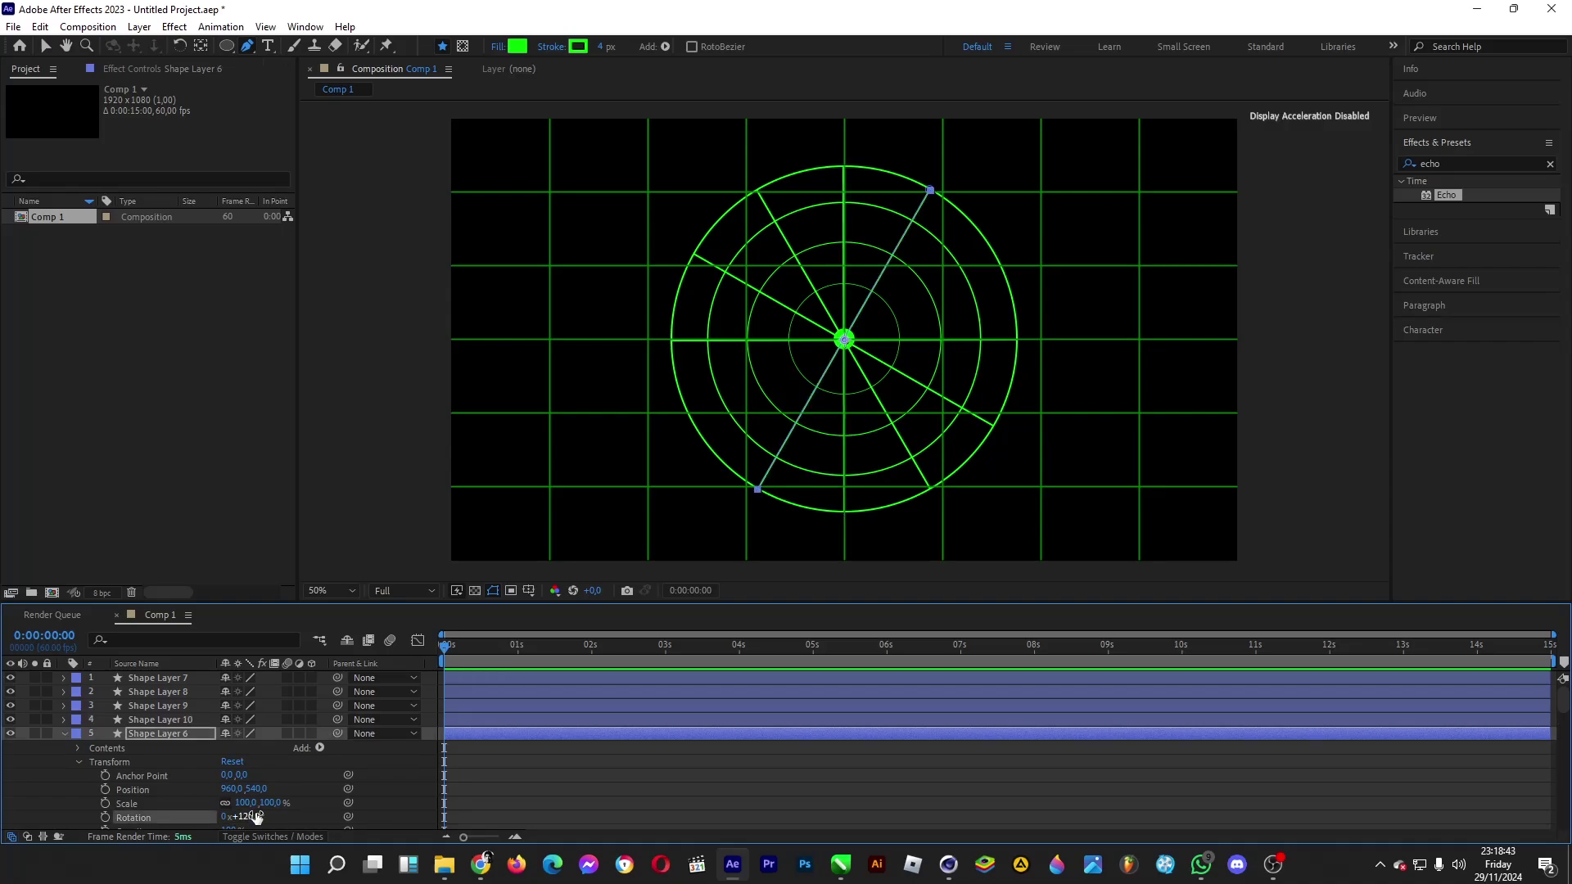
- Add the last spoke by duplicating Shape Layer 6 and setting the original's rotation to 150°
left_click(180, 731)
key("ctrl+d")
scroll(245, 770, "down", 1)
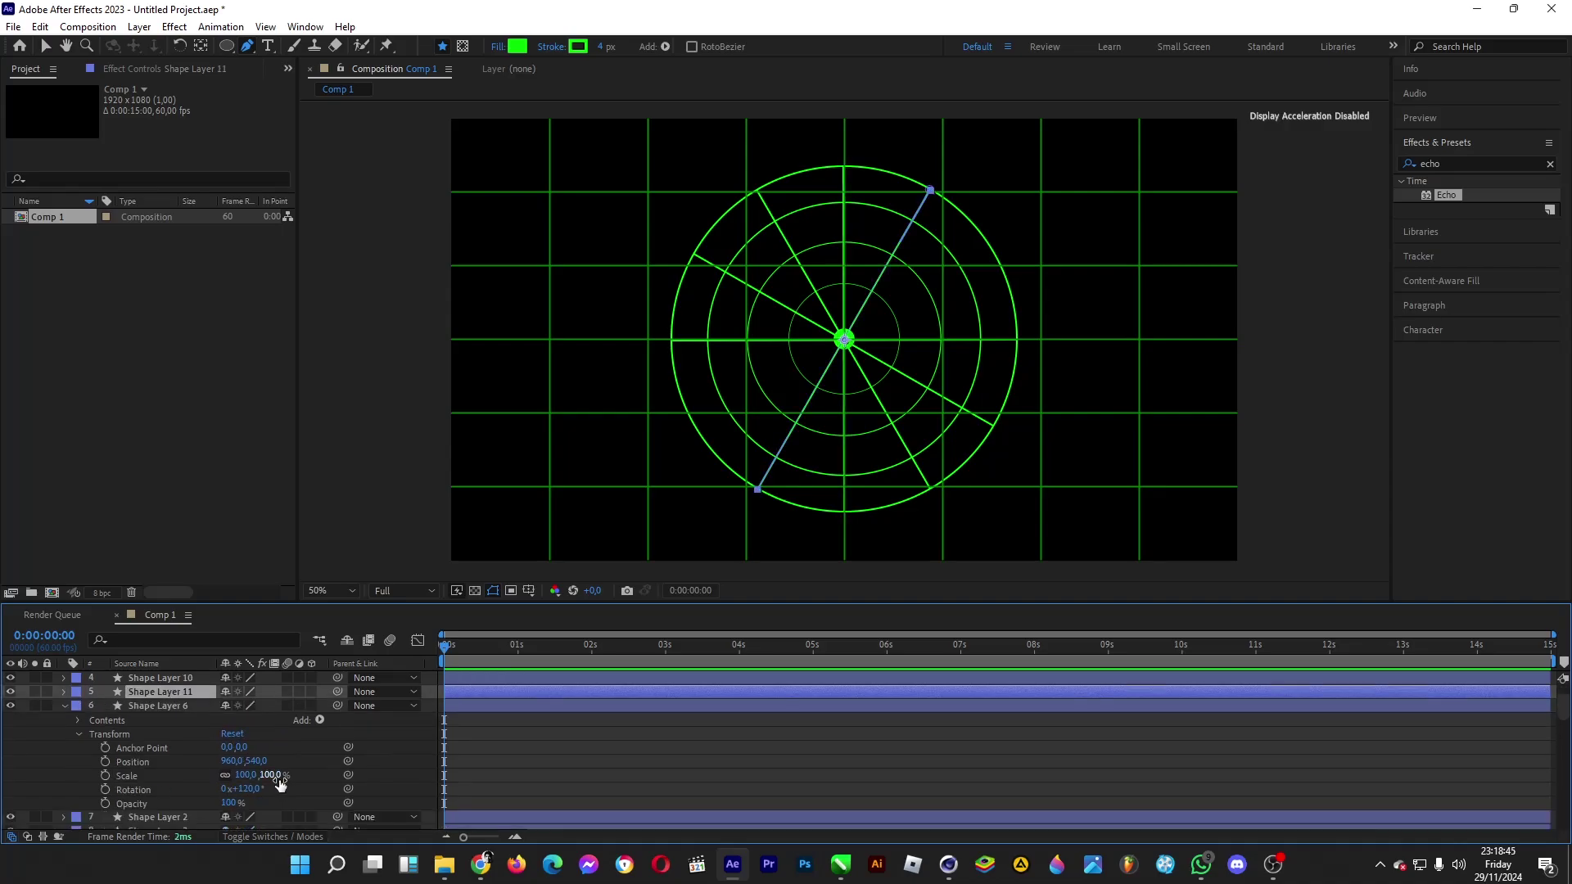
left_click(252, 787)
type("150")
left_click(291, 784)
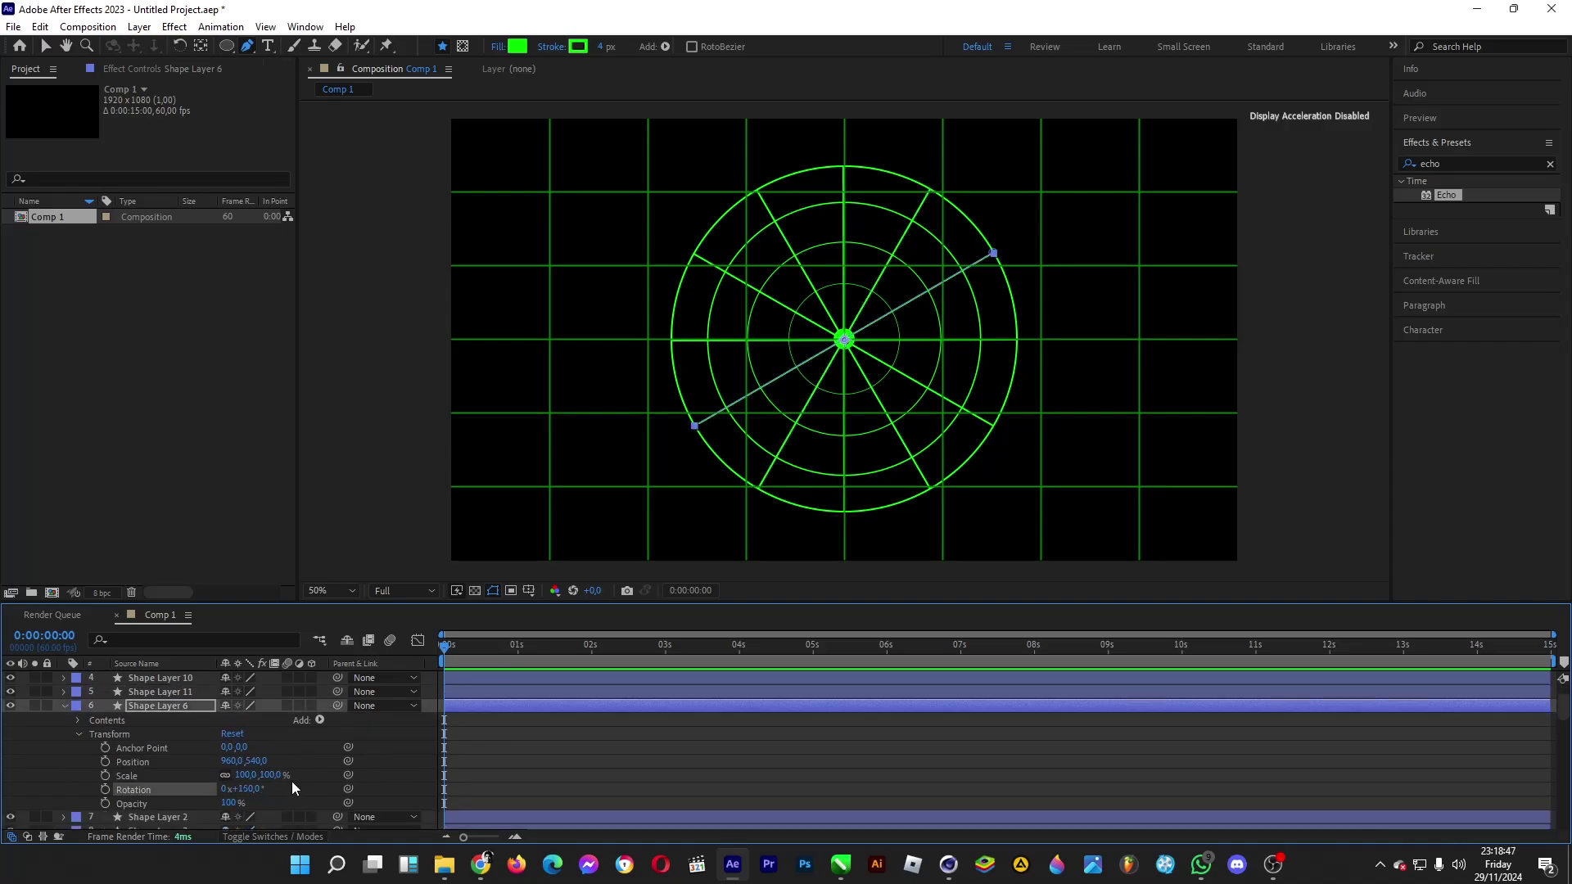
- Duplicate the vertical line layer, move the copy to the top of the layer stack and shorten its lower end to the centre dot
left_click(188, 680)
key("ctrl+d")
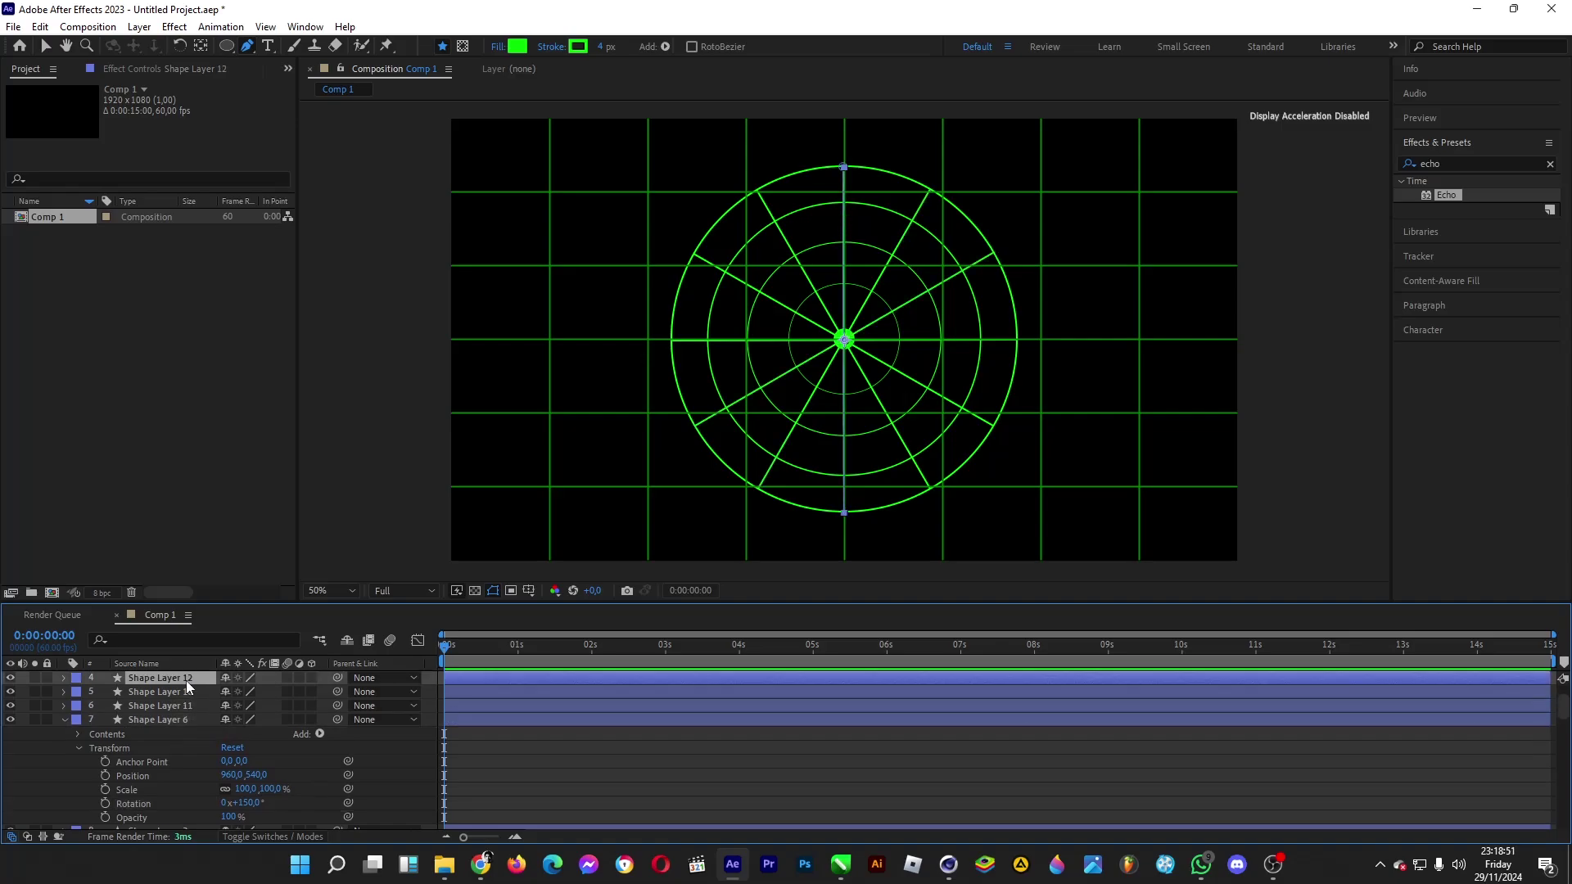
scroll(185, 680, "up", 1)
left_click_drag(194, 719, 182, 674)
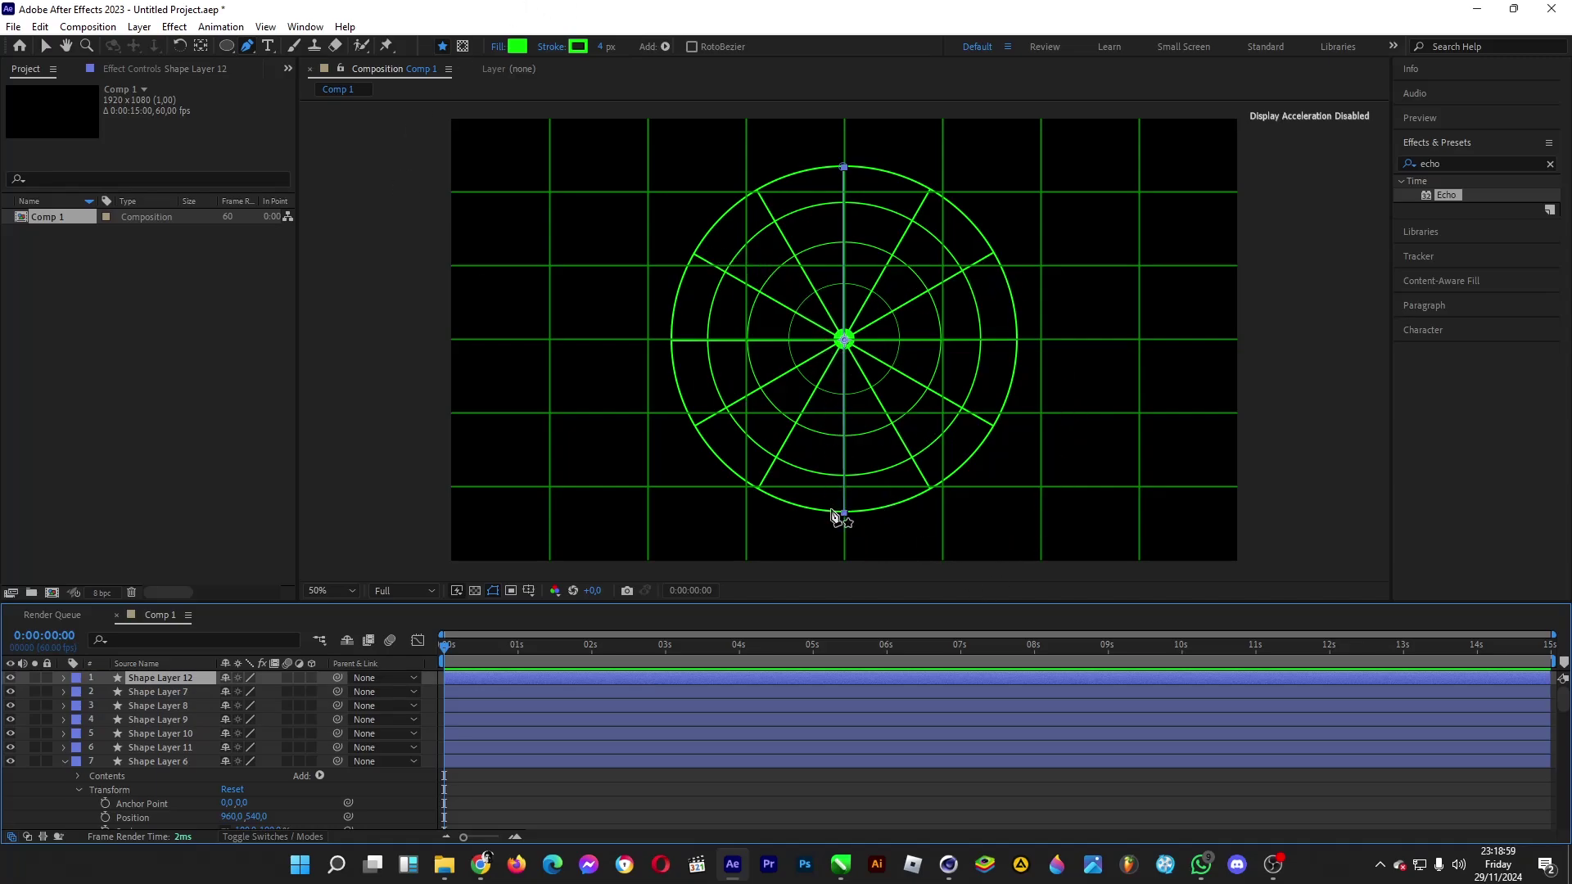
left_click_drag(844, 513, 844, 340)
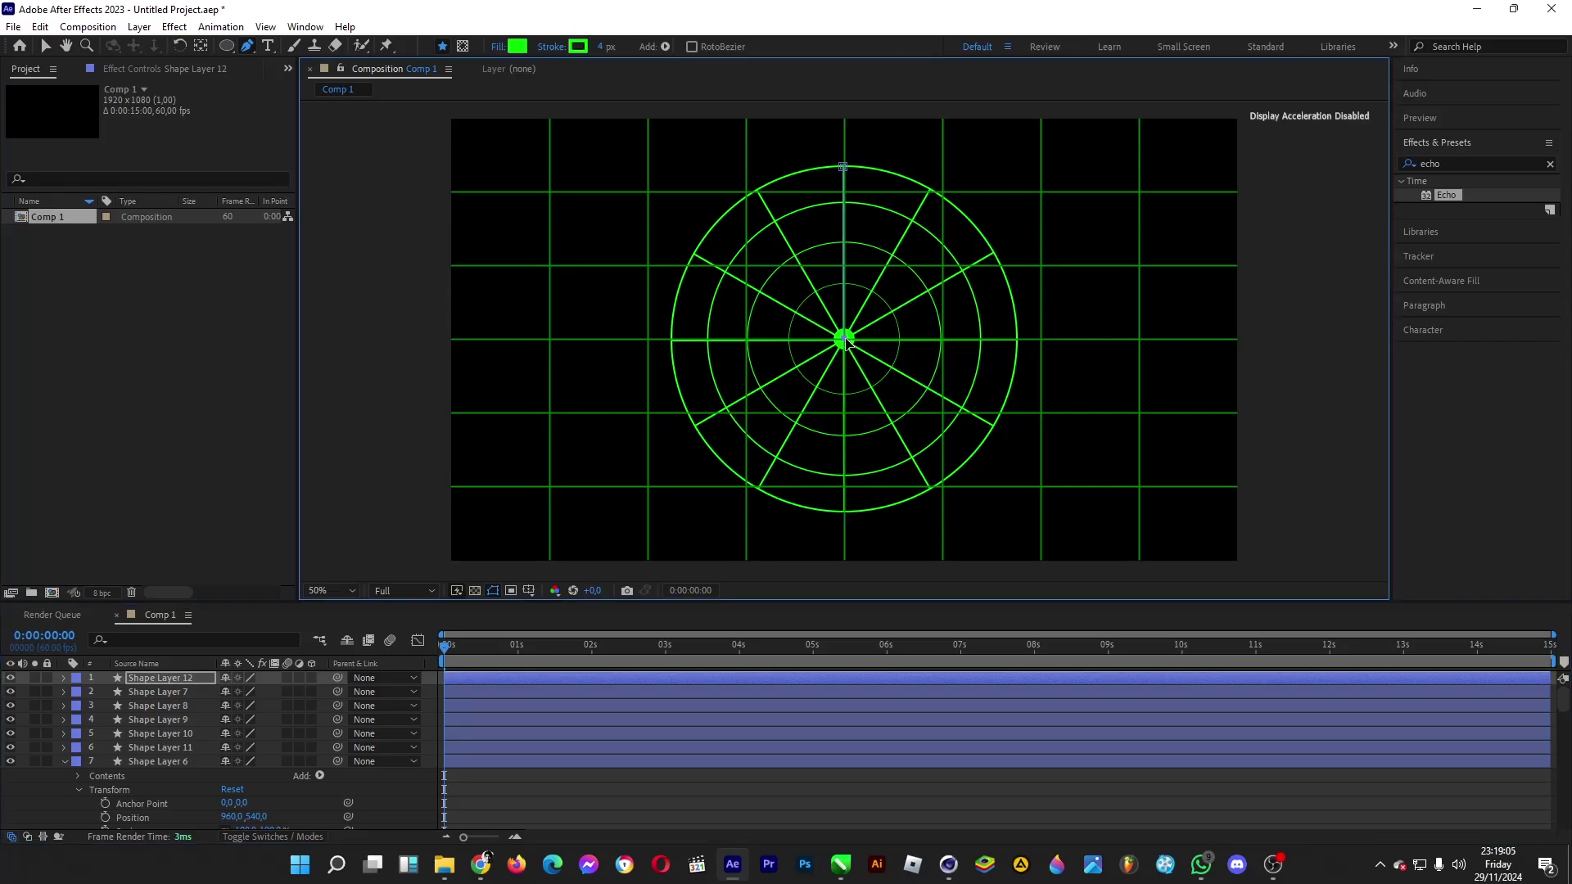
- Start keyframing the rotation of Shape Layer 12 at the beginning of the composition
left_click(65, 677)
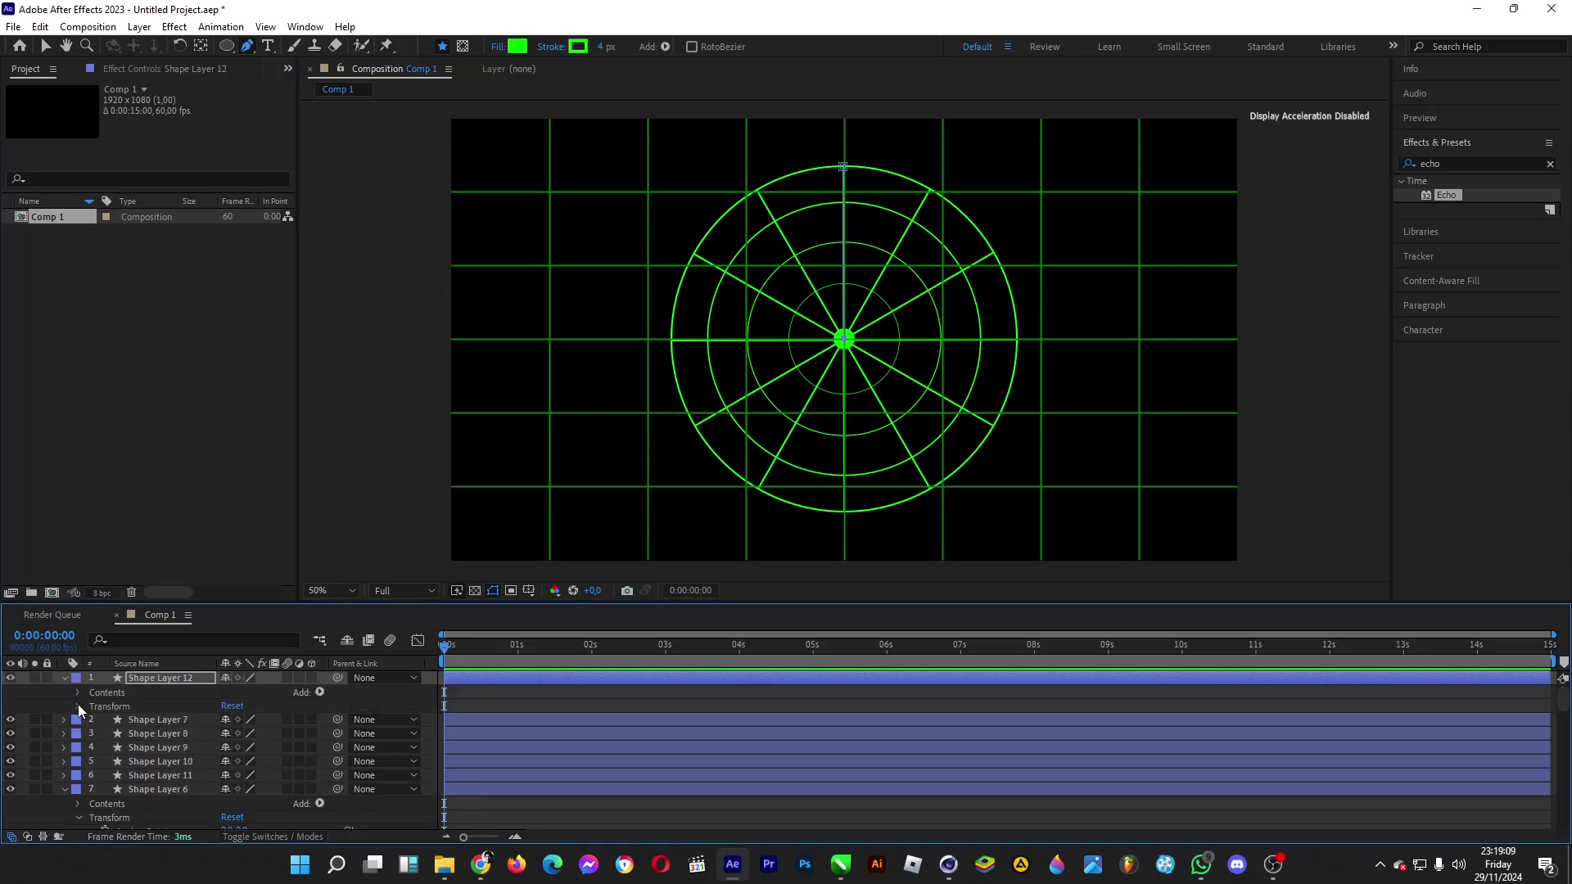
left_click(78, 706)
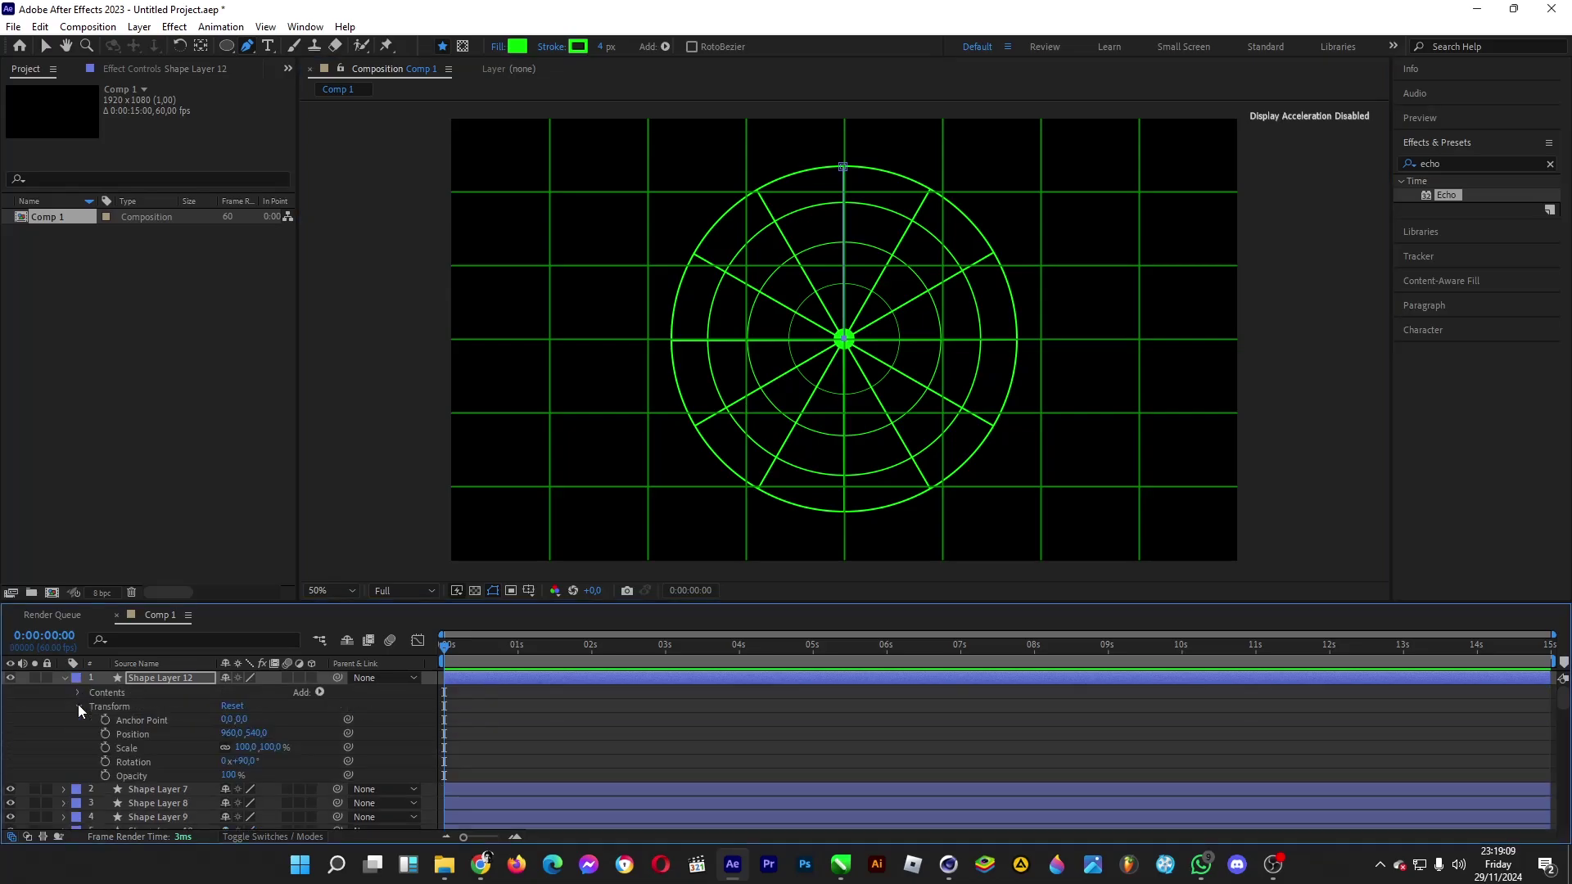
left_click(105, 758)
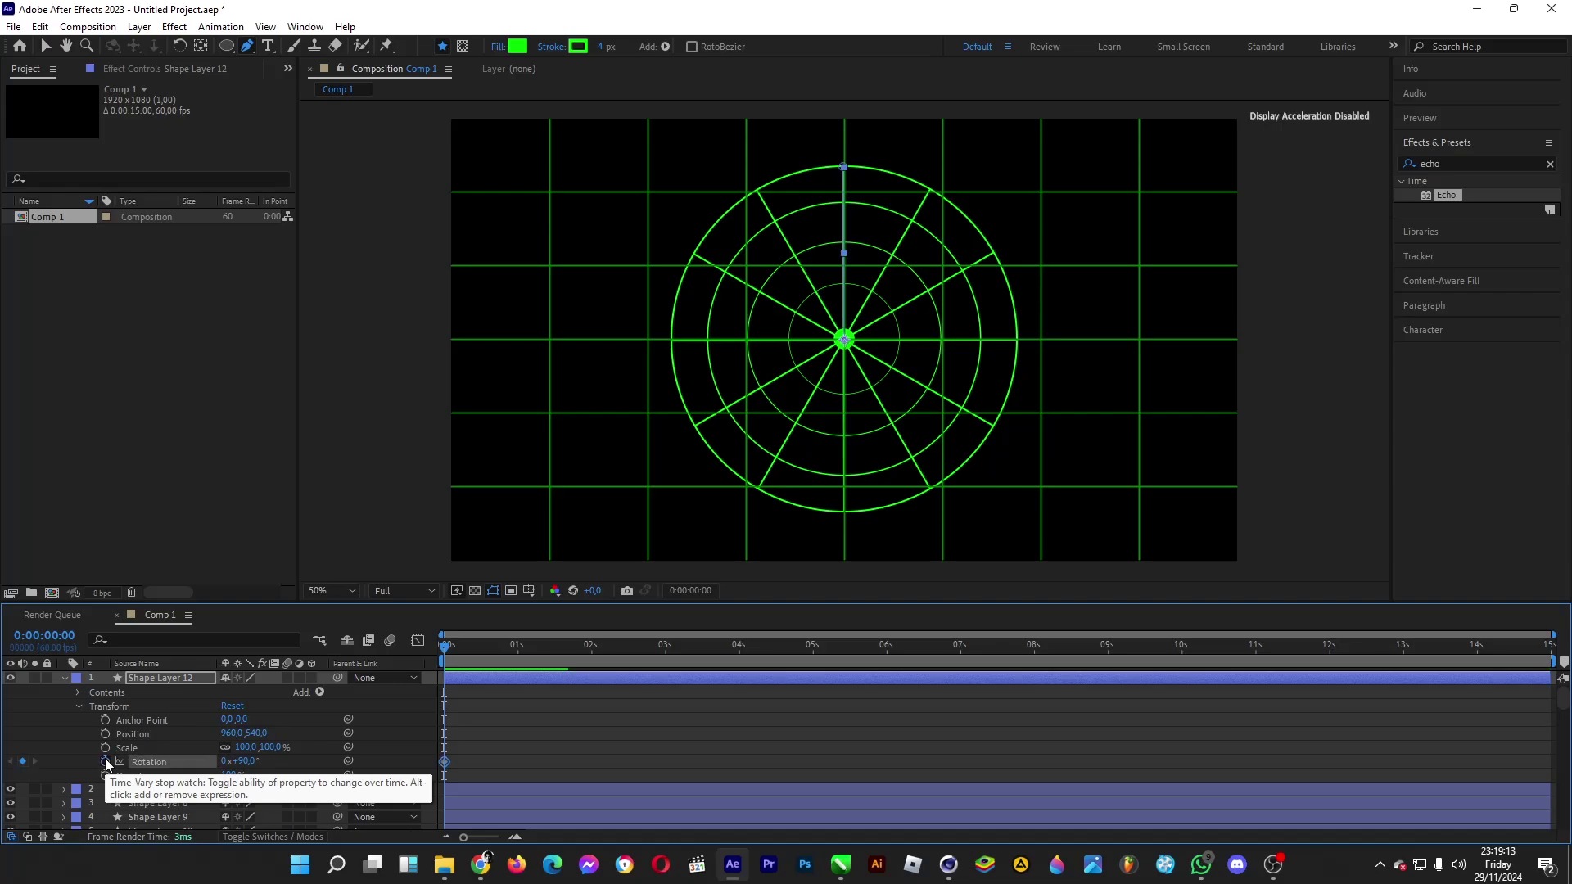
- Keyframe Shape Layer 12's rotation at 3 full revolutions plus 90° at 0:00:15:00 and preview the sweep
left_click(50, 636)
double_click(52, 636)
type("15")
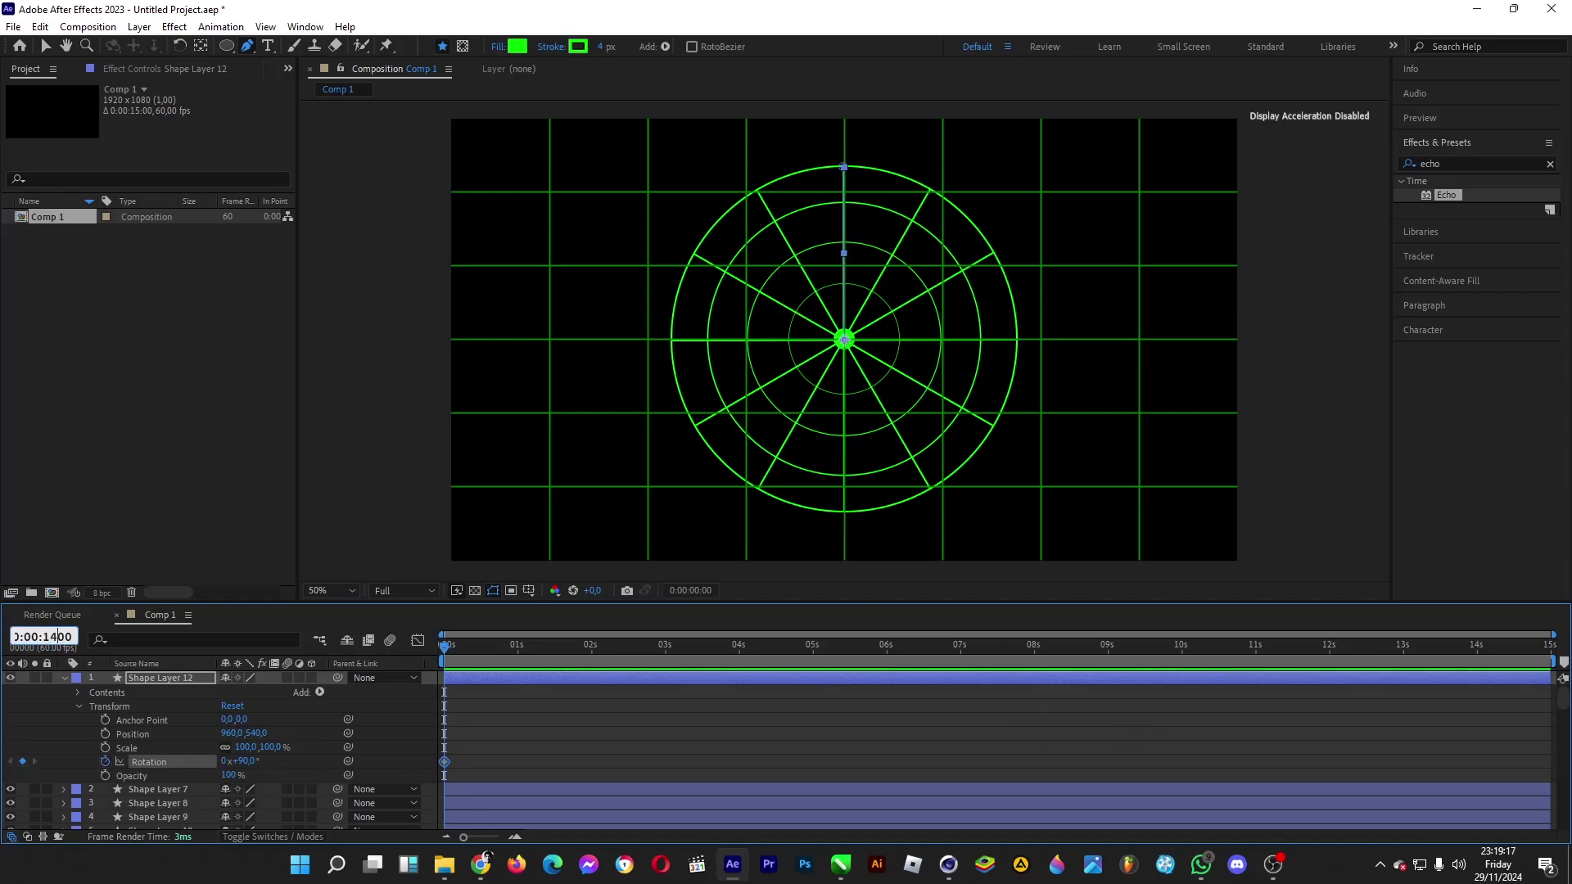
key("Return")
left_click(224, 761)
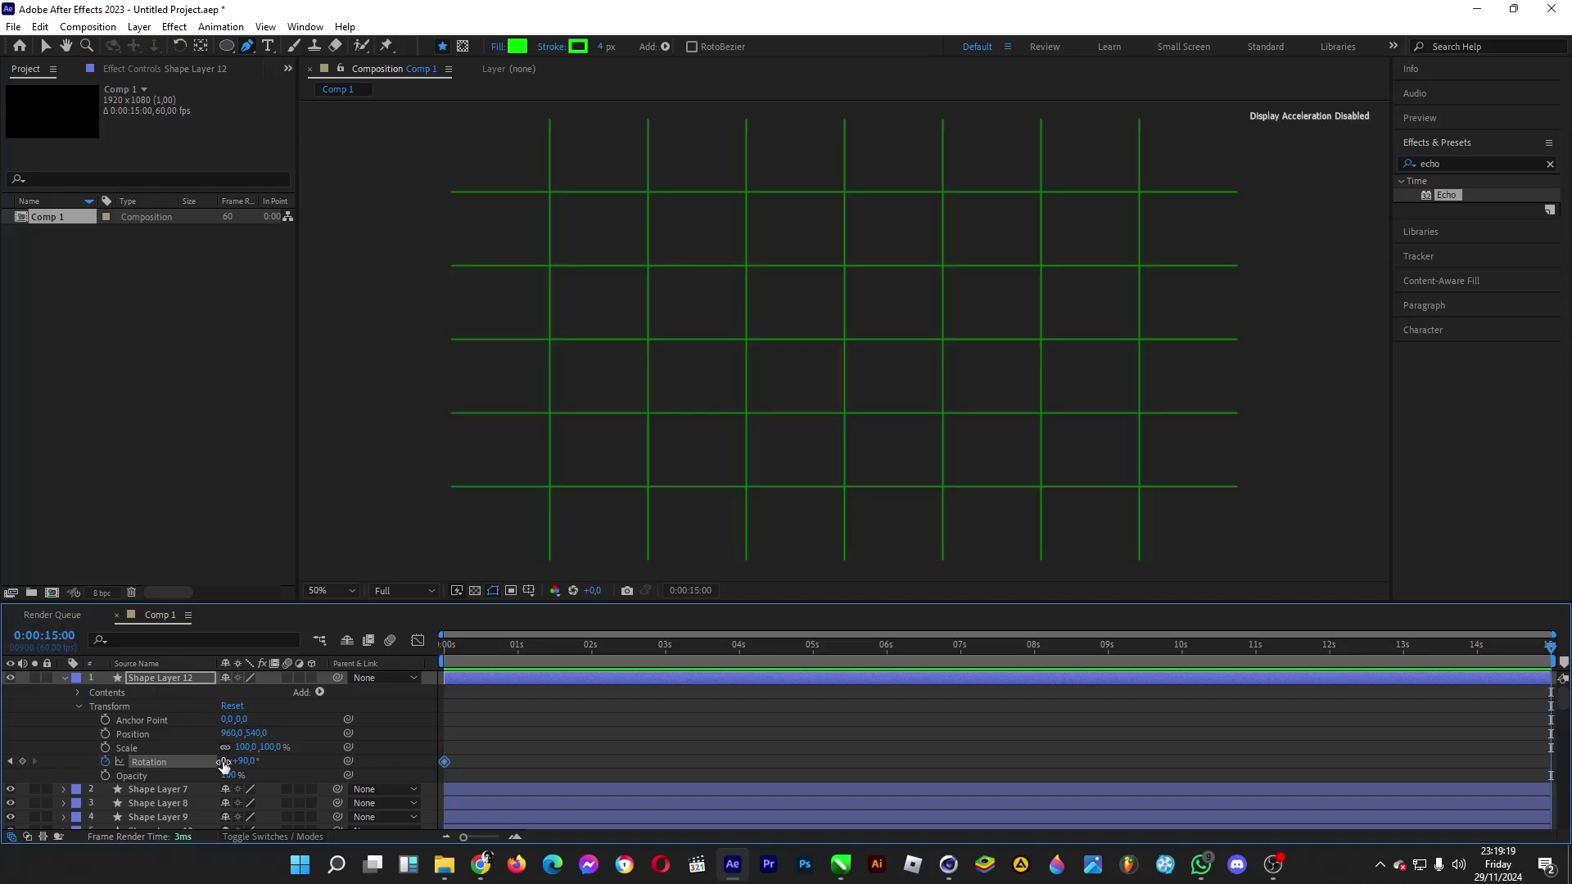
type("3")
key("Return")
key("space")
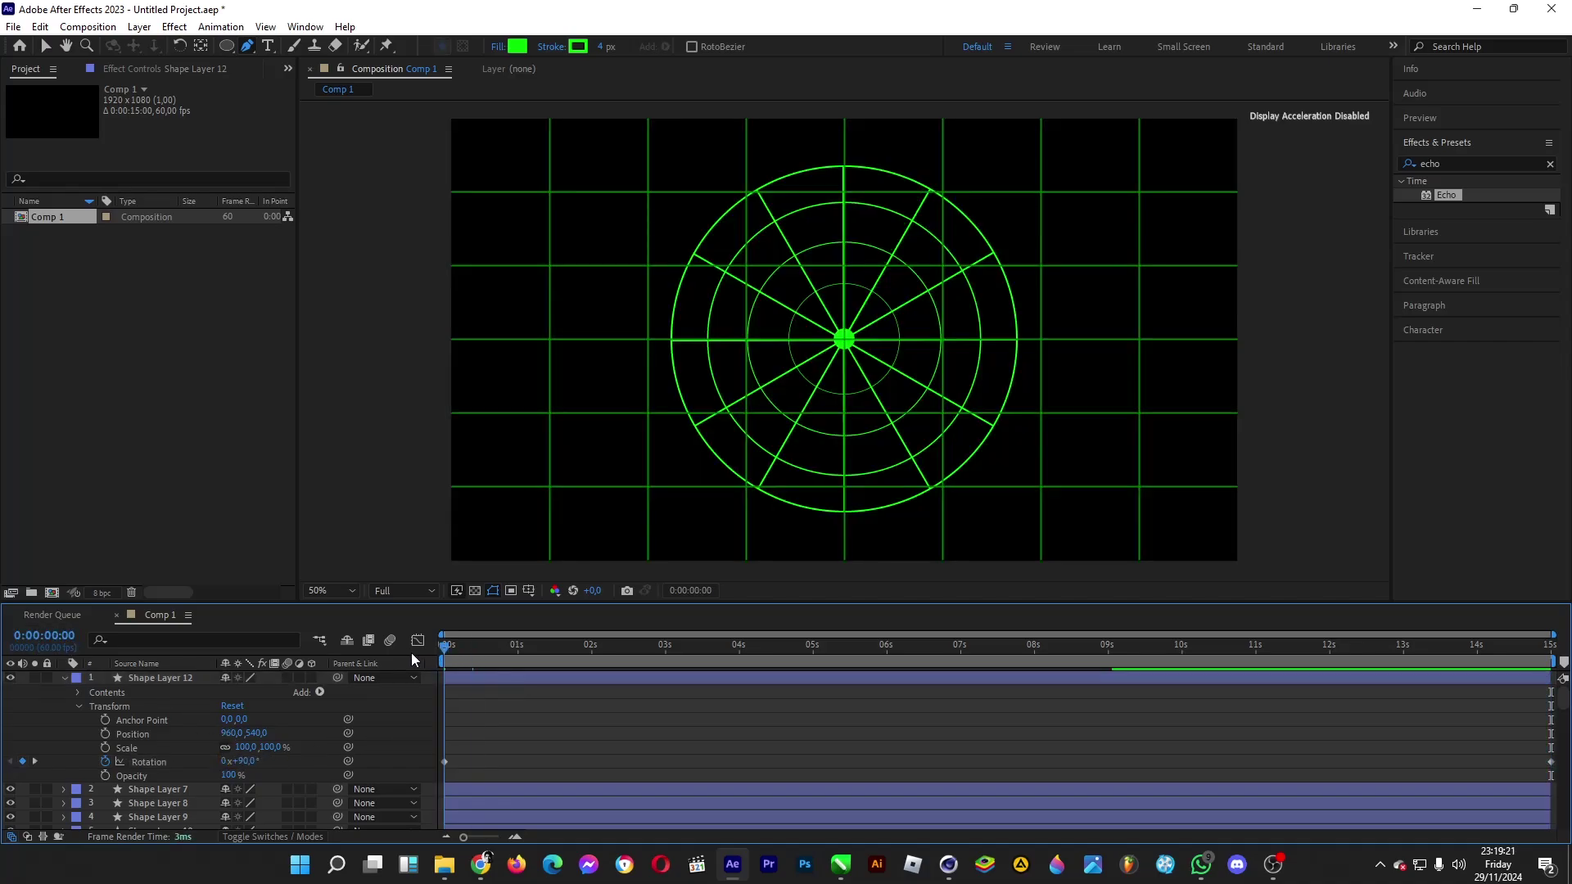
key("space")
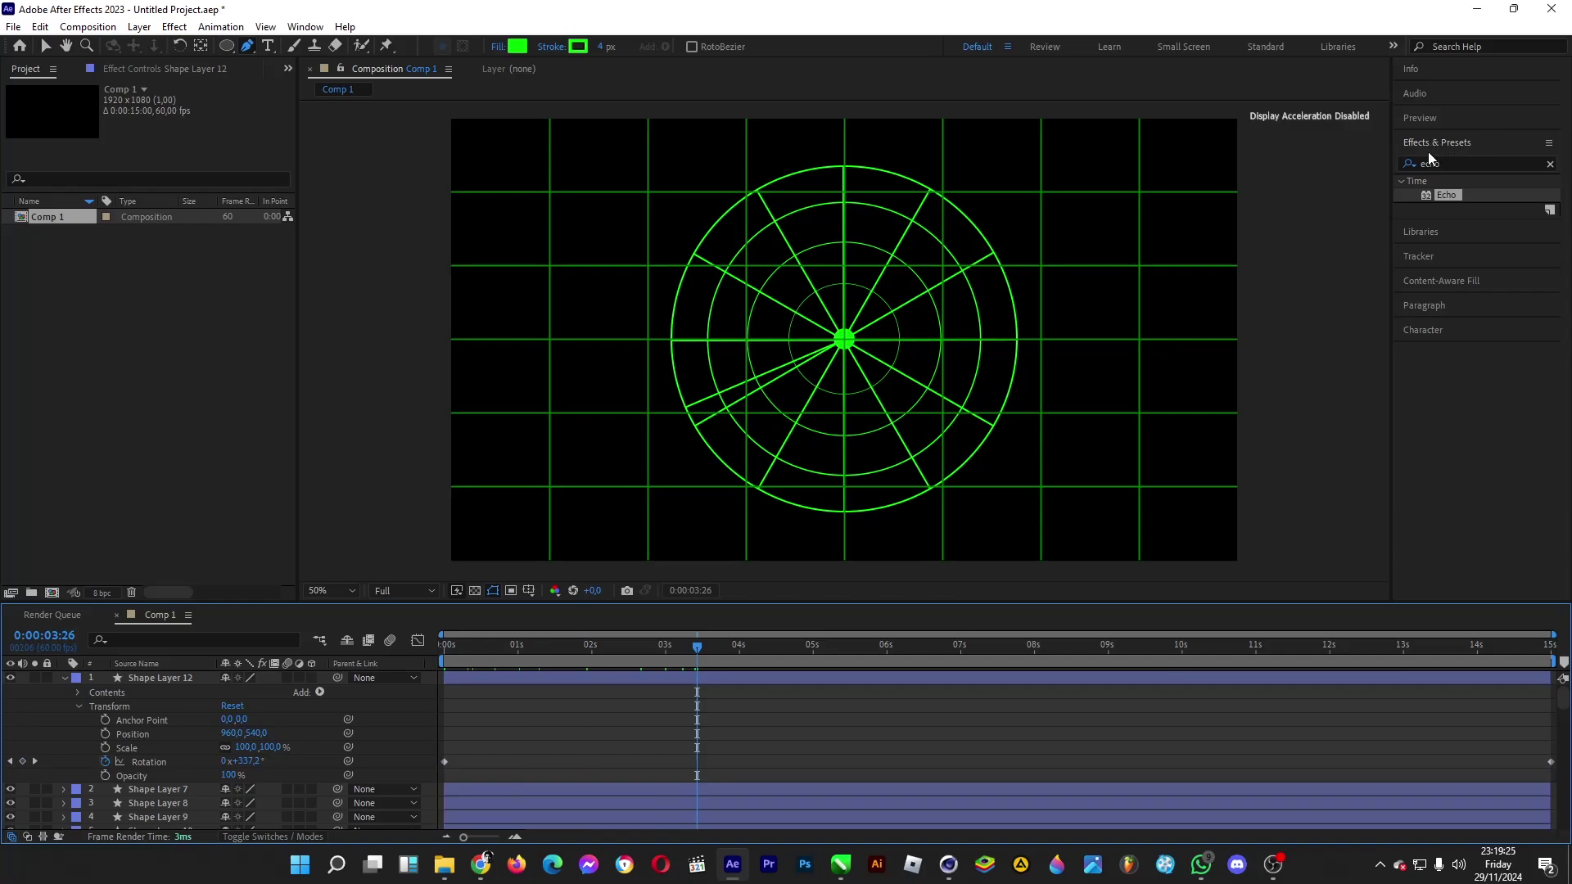
- Apply the Echo effect to Shape Layer 12 with an echo time of -0,01 seconds and 161 echoes
left_click_drag(1447, 197, 153, 676)
left_click(176, 113)
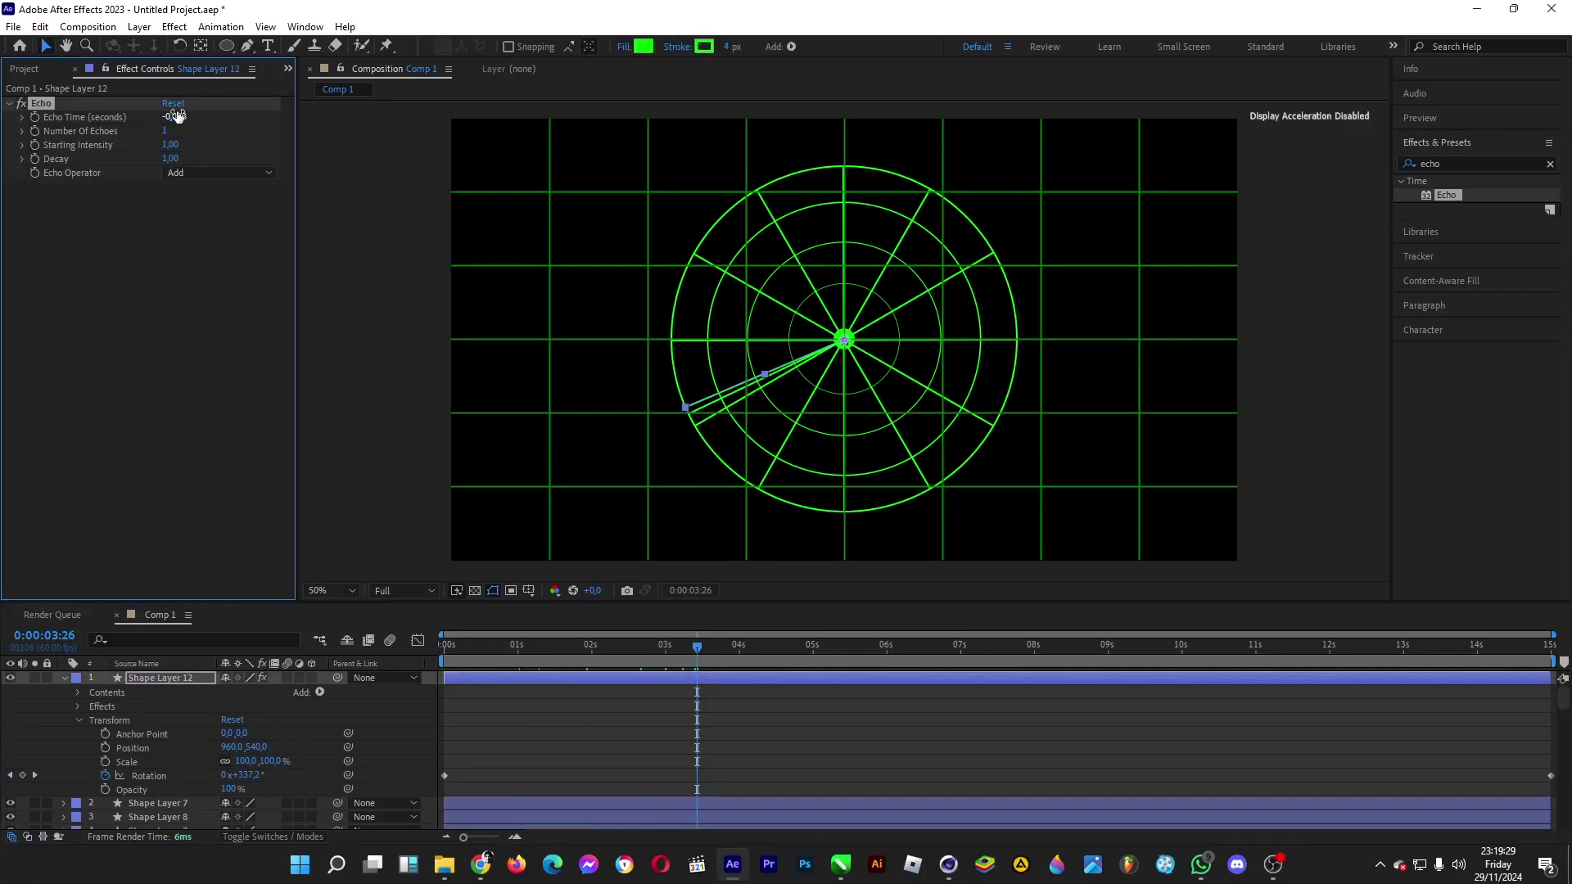
type("-0,01")
key("Return")
left_click_drag(176, 131, 309, 140)
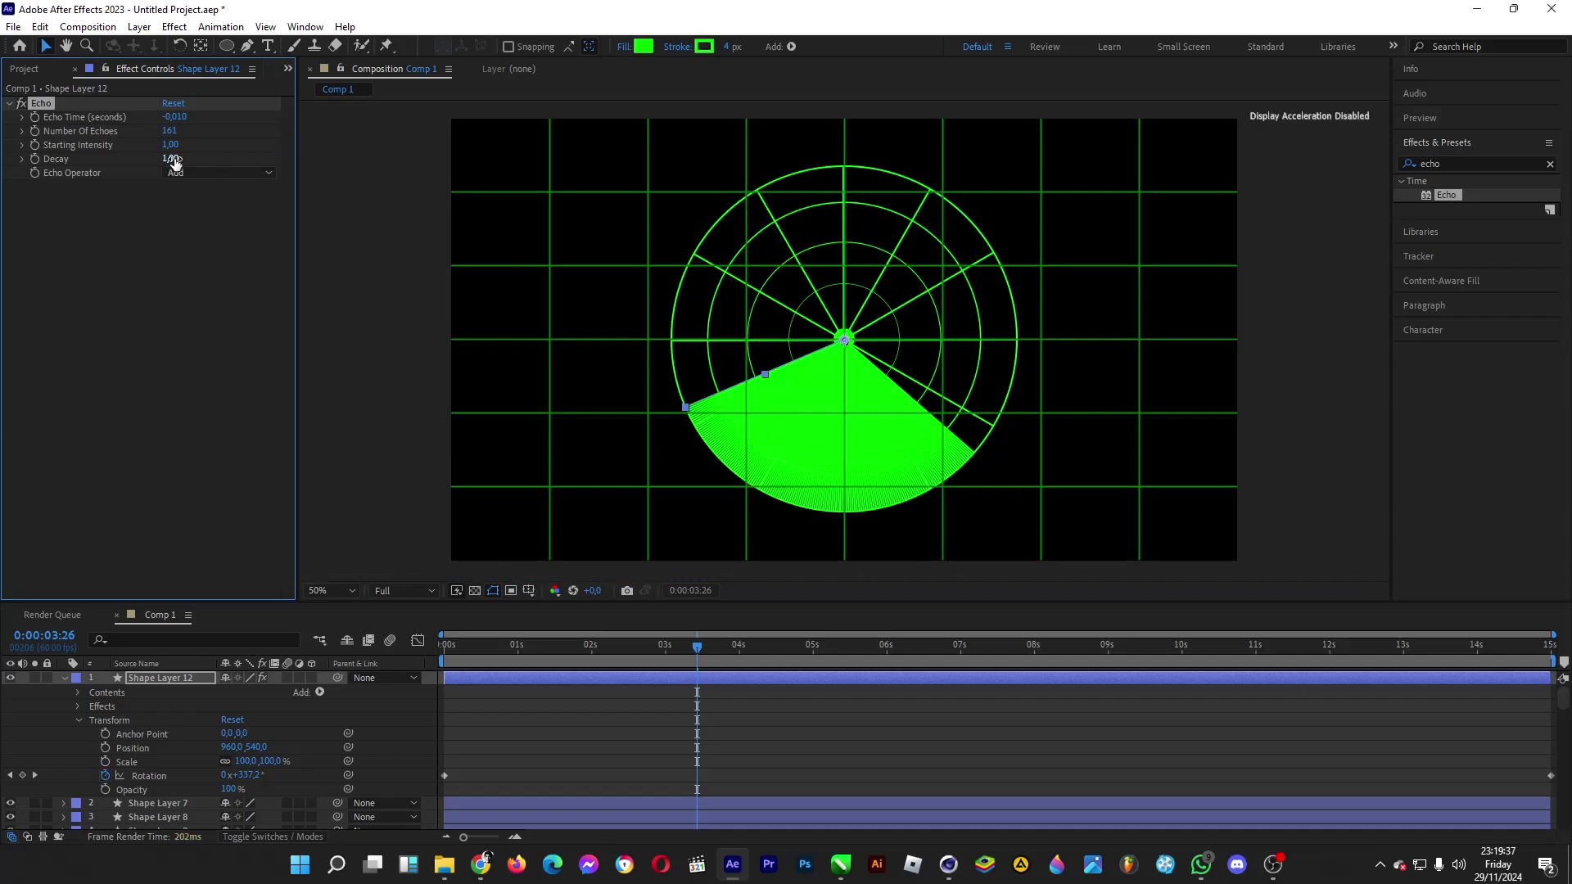
- Set the Echo effect's echo time to -0,005 seconds and the number of echoes to 283
left_click(181, 117)
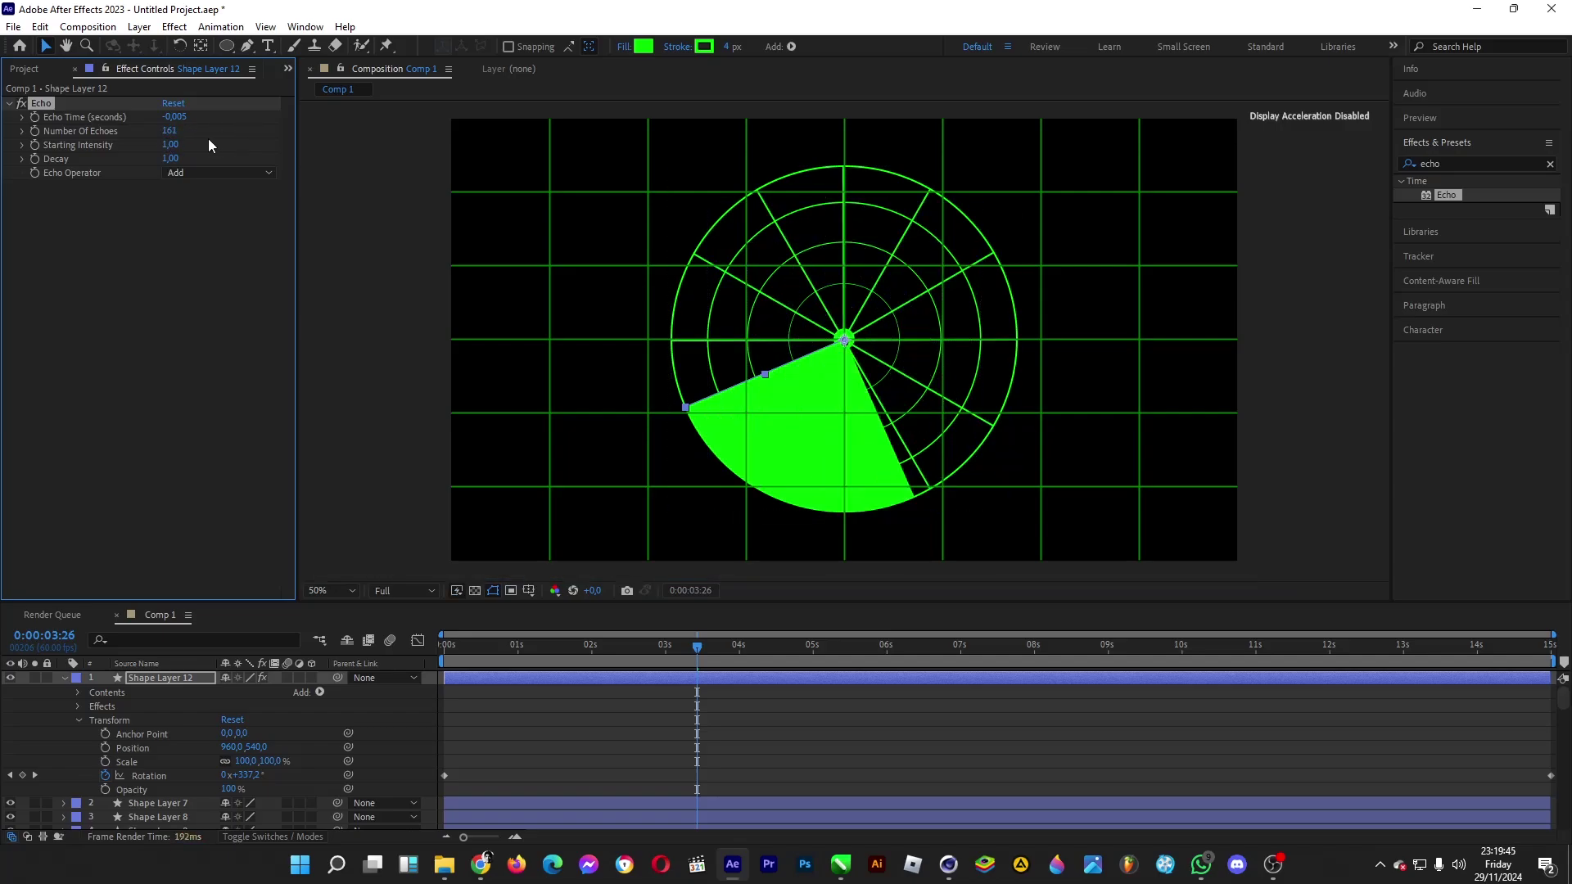
left_click_drag(169, 136, 380, 131)
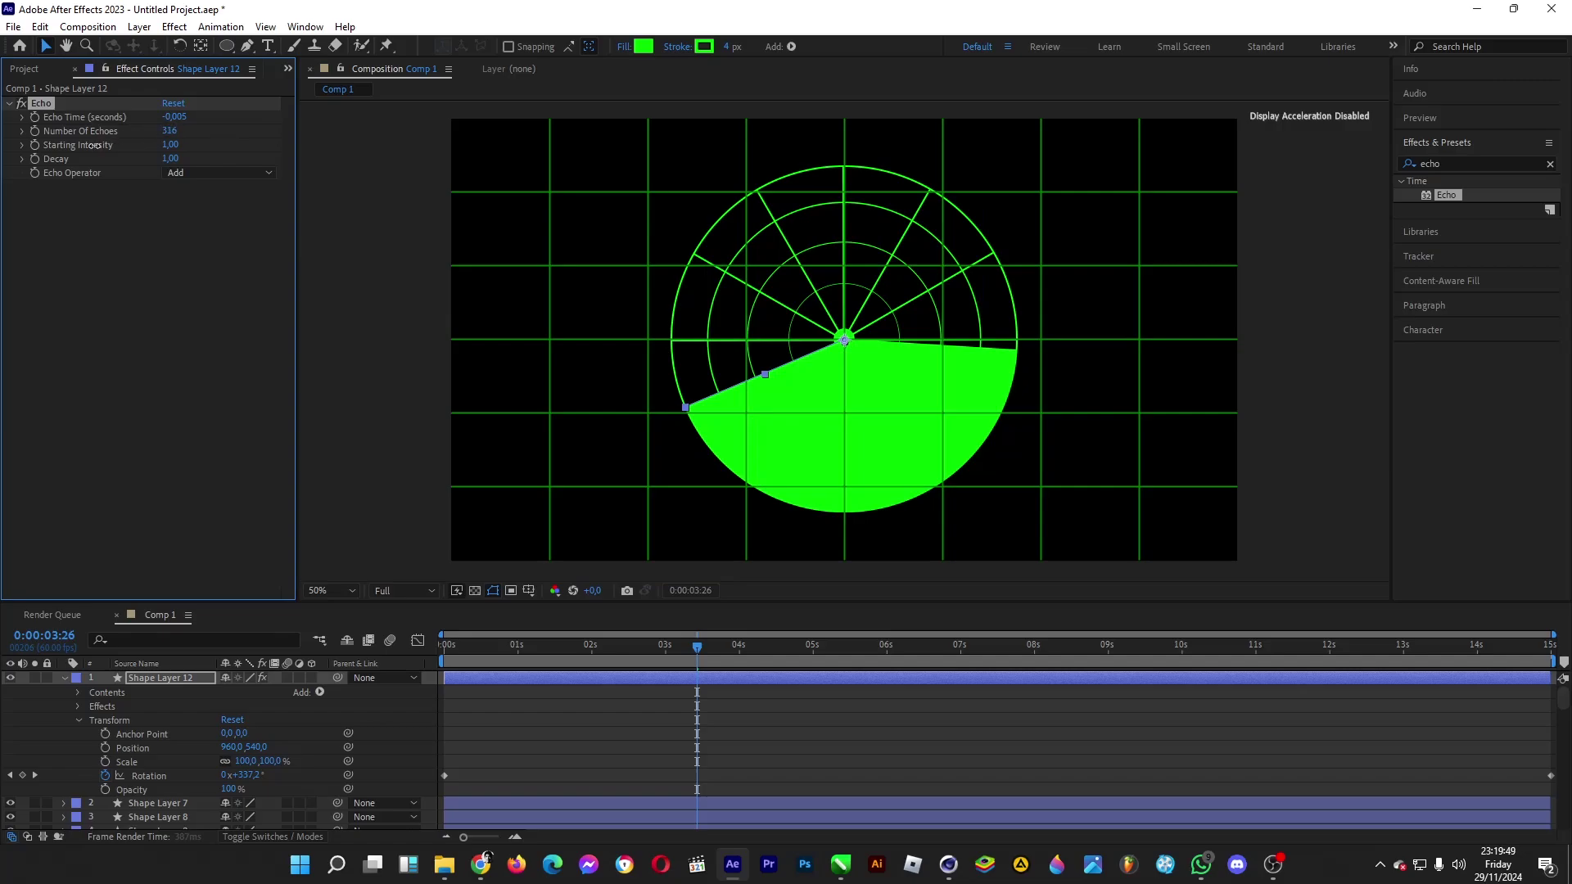
left_click_drag(95, 145, 92, 151)
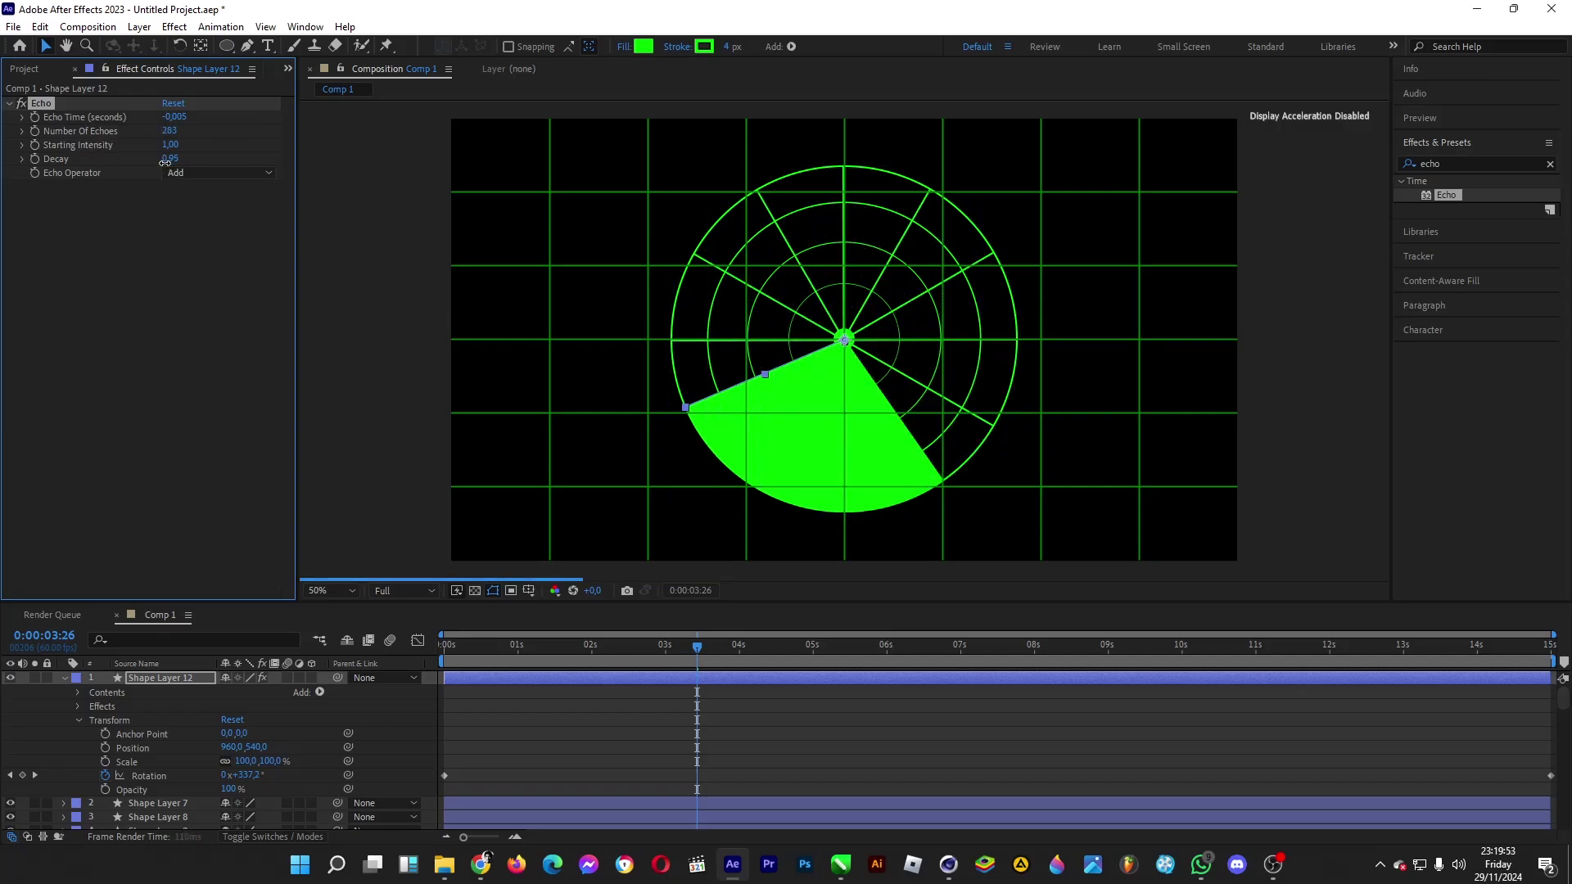
- Set the Echo decay to 0,99 and check the fading sweep at different times in the composition
left_click_drag(164, 163, 164, 166)
left_click(166, 161)
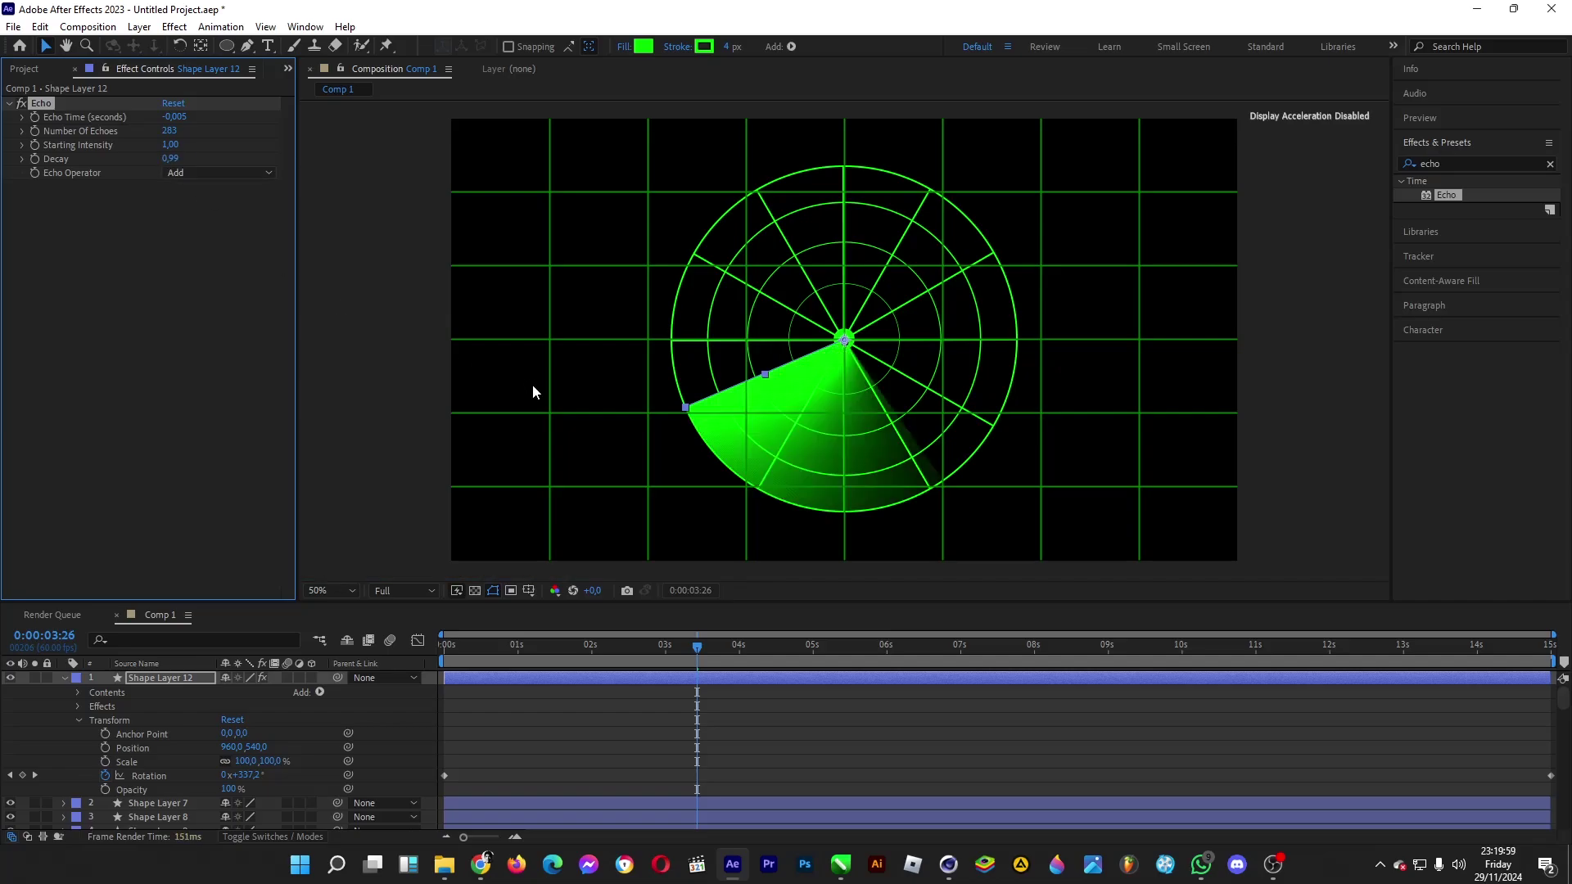
left_click(635, 749)
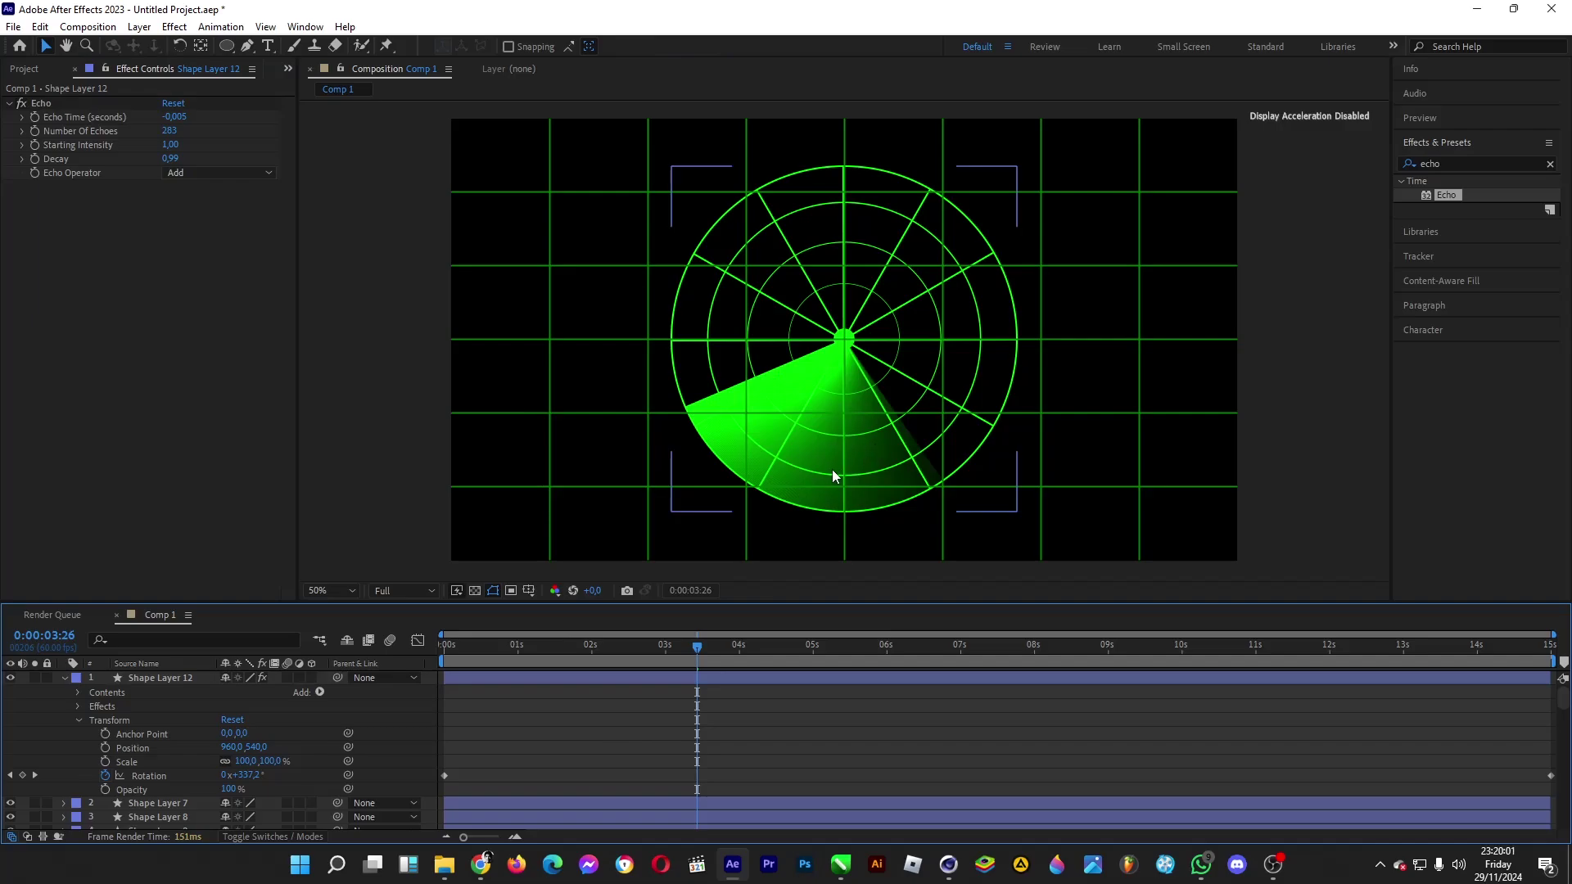
left_click_drag(524, 647, 421, 657)
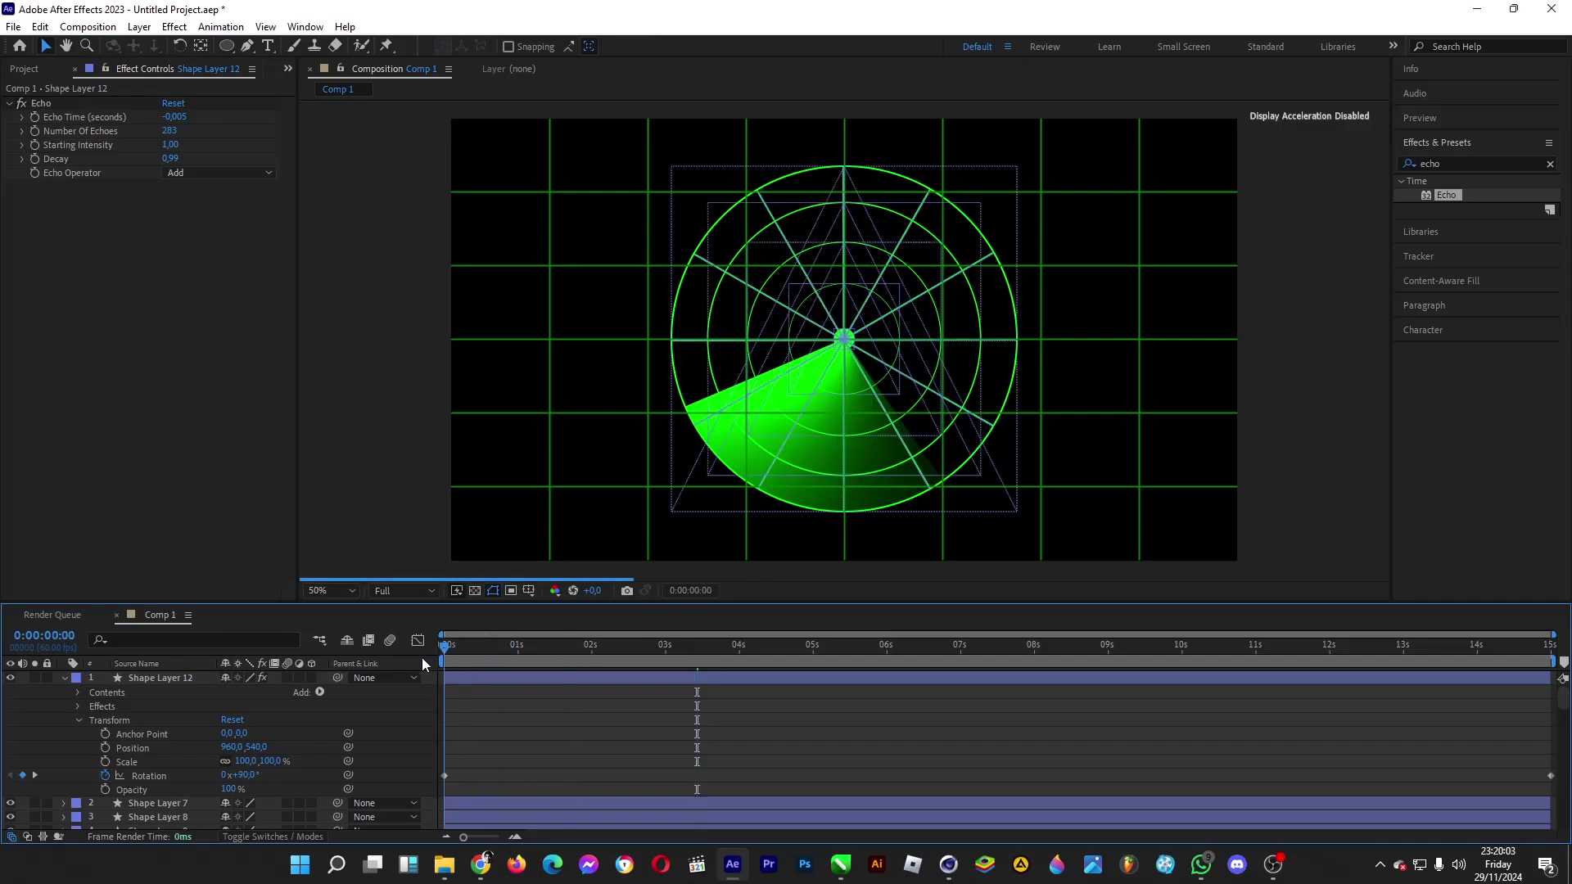
left_click_drag(522, 651, 571, 651)
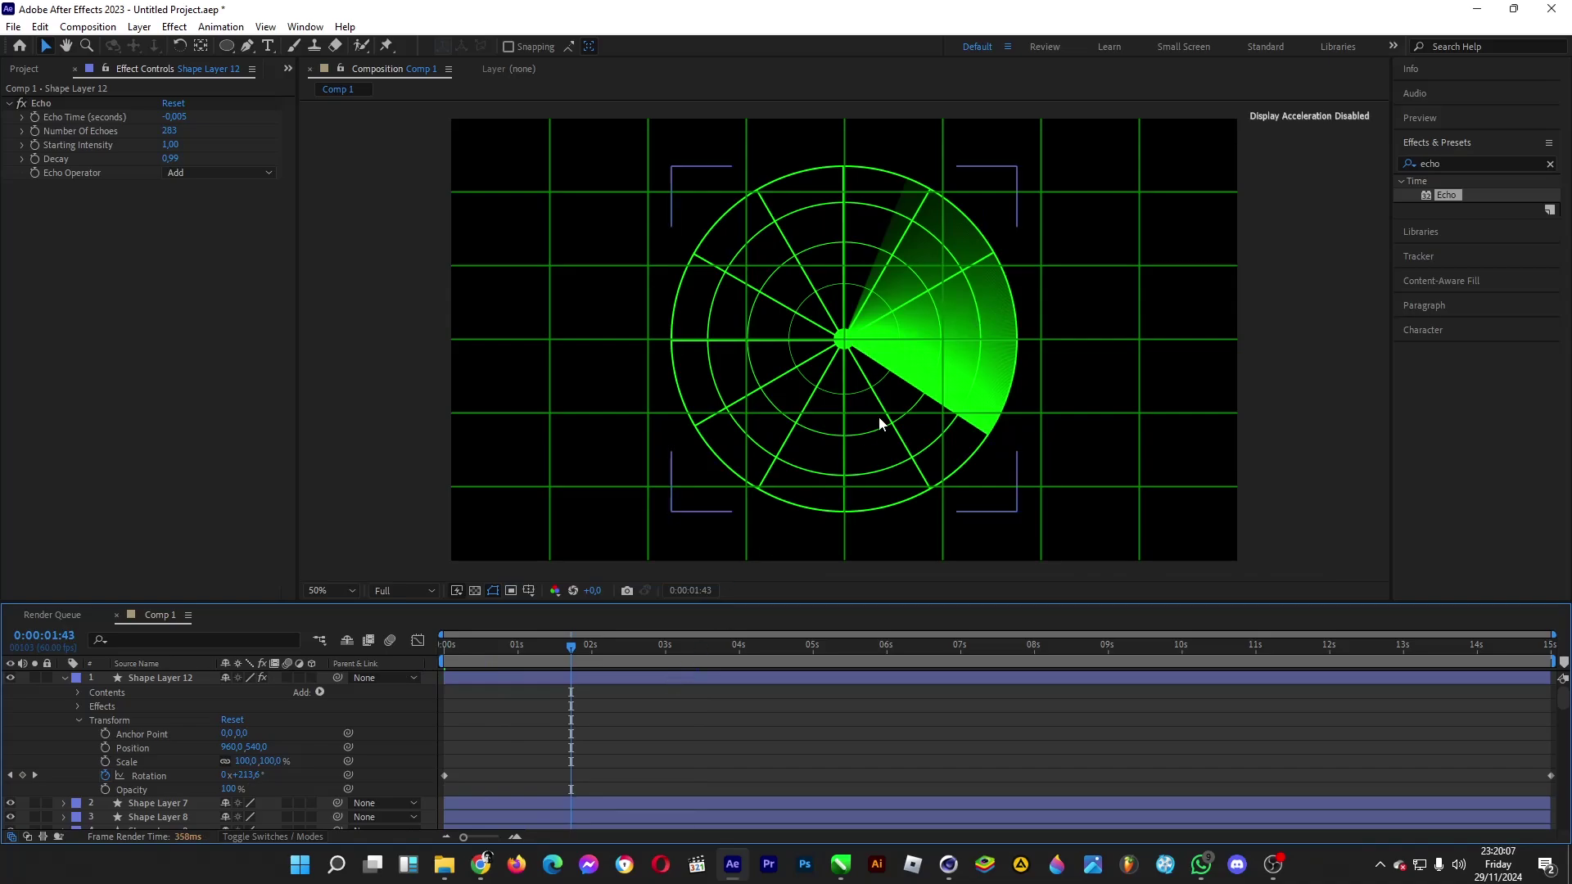
- Set the Echo decay to 0,98 and check the sweep trail at another point in time
left_click(173, 159)
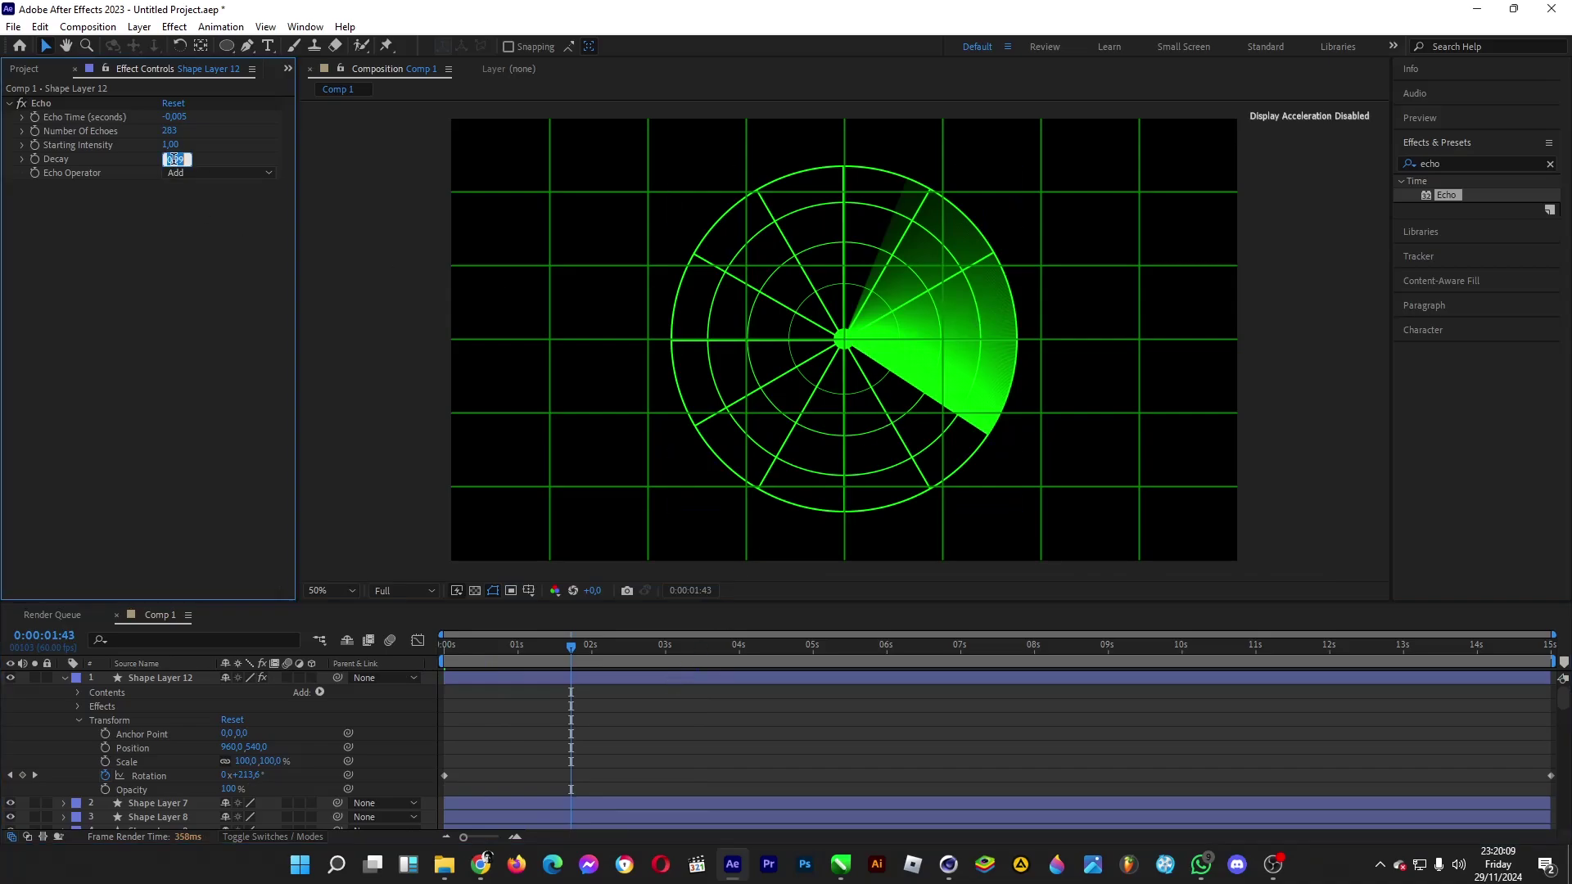
type("0,98")
key("Return")
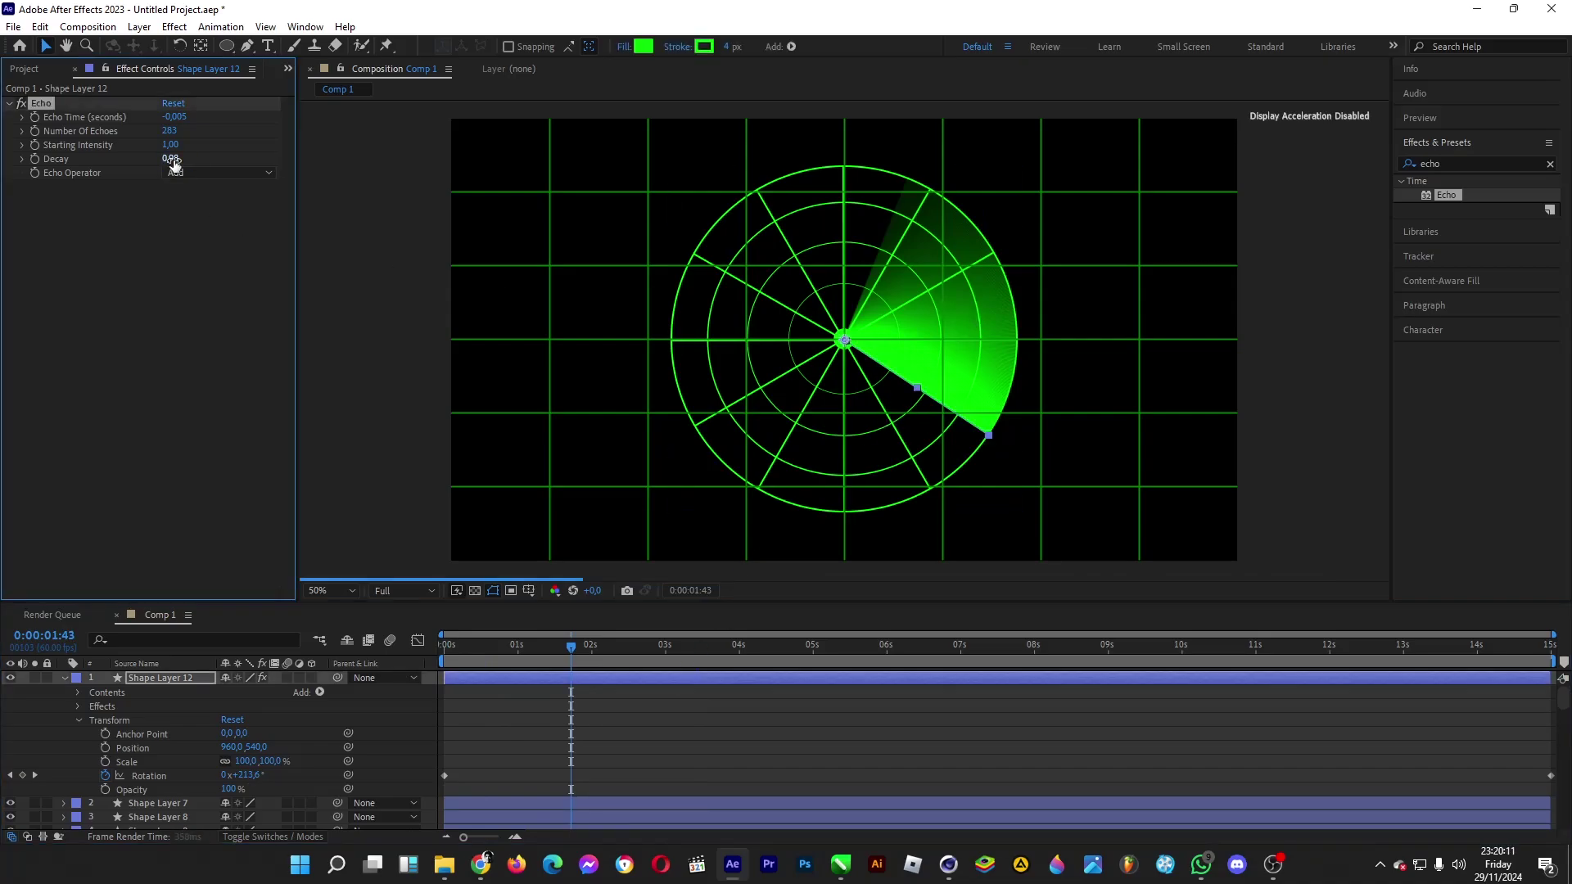
left_click(774, 731)
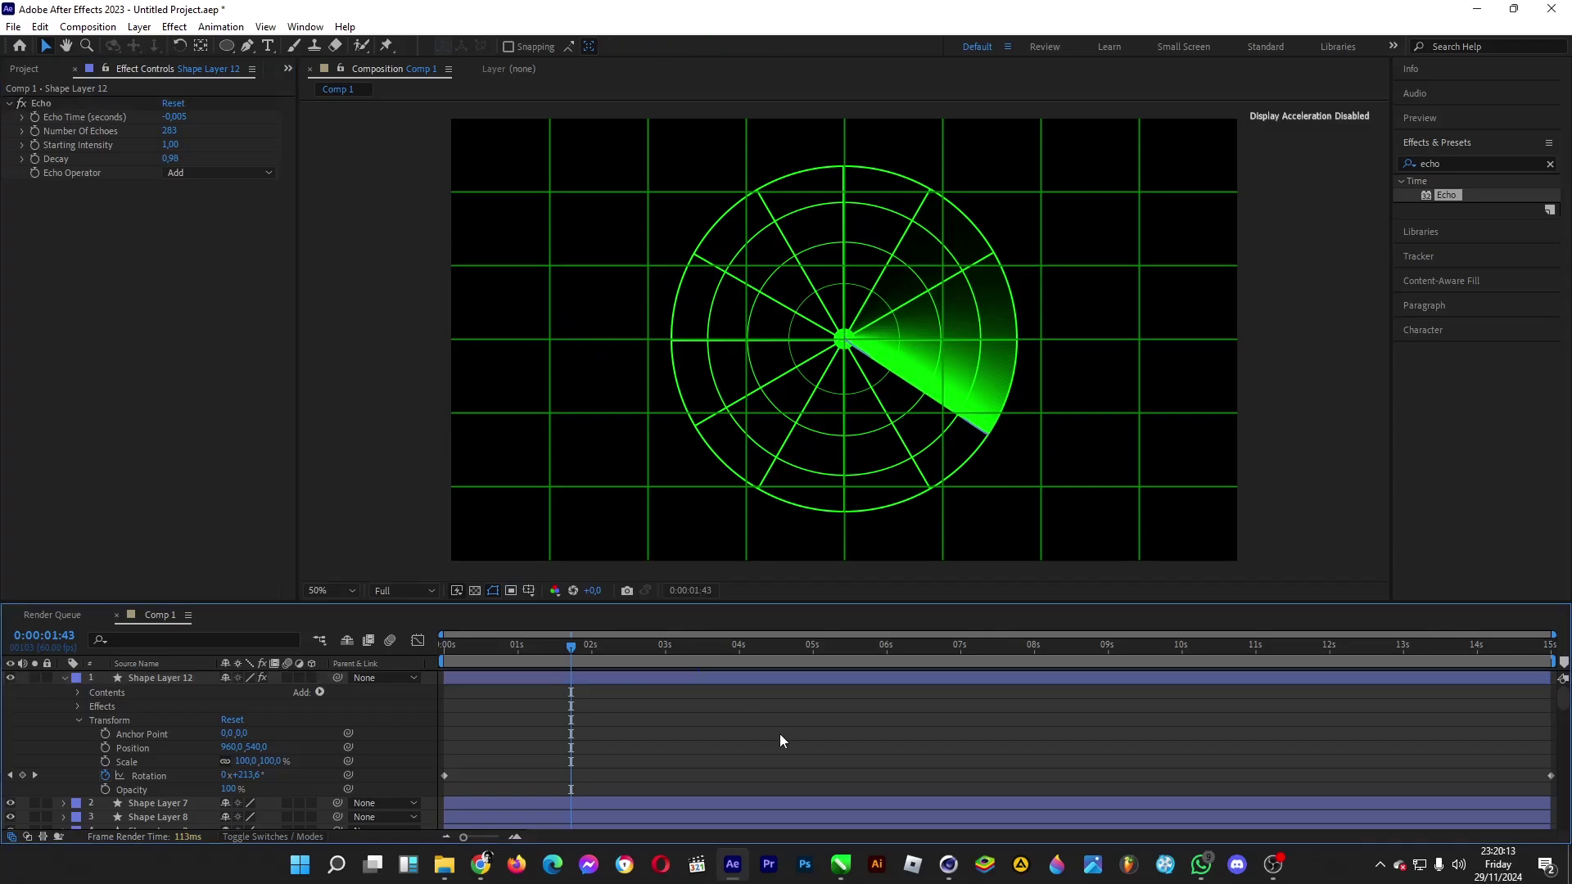
left_click_drag(614, 661, 651, 651)
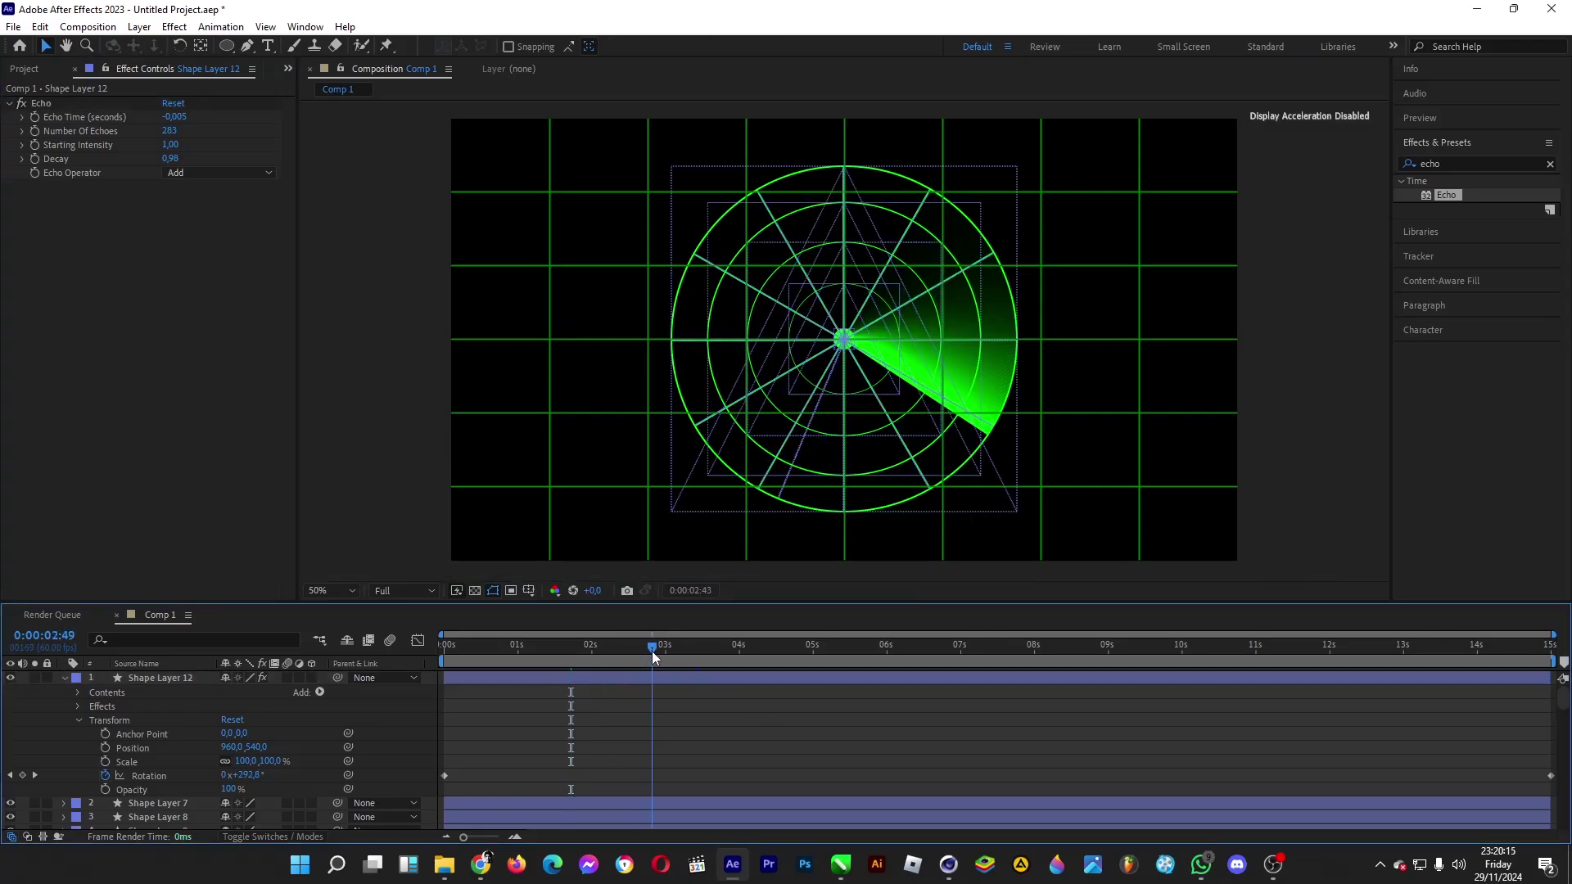